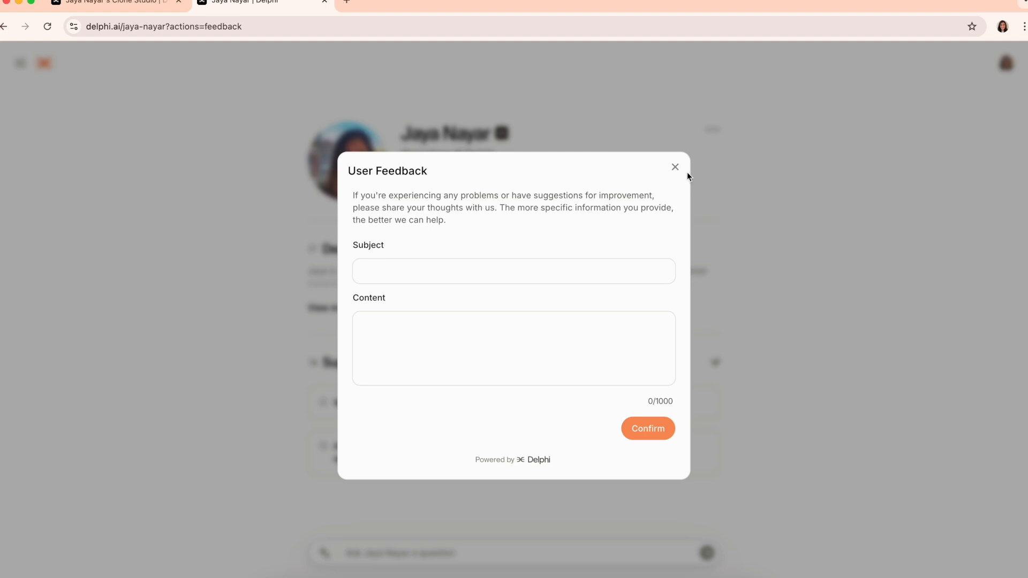
Close the User Feedback form and expand the clone's full profile description
click(674, 167)
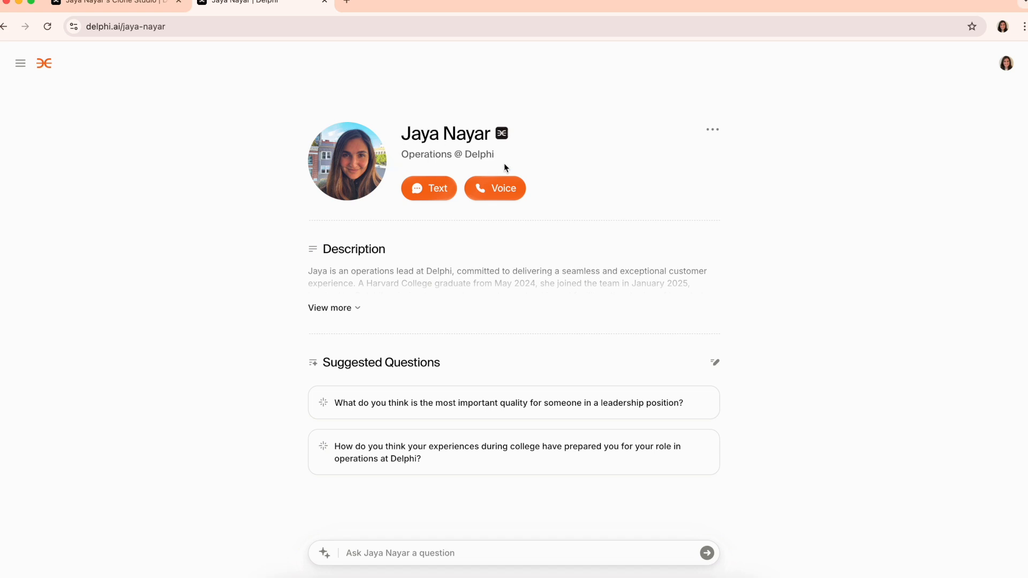
click(312, 307)
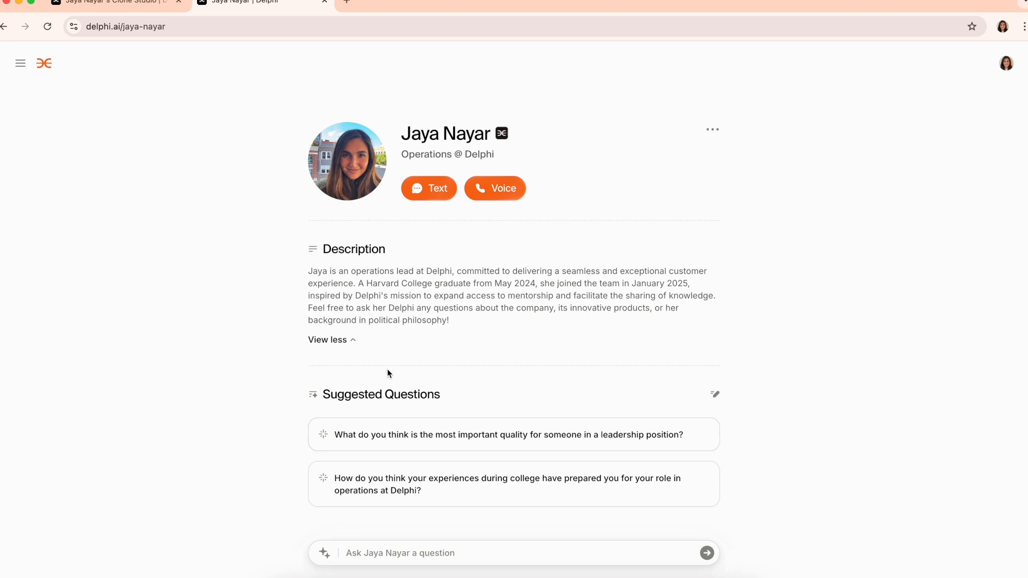
Ask the leadership quality question, stop the reply, and start a new conversation showing suggested questions
click(544, 433)
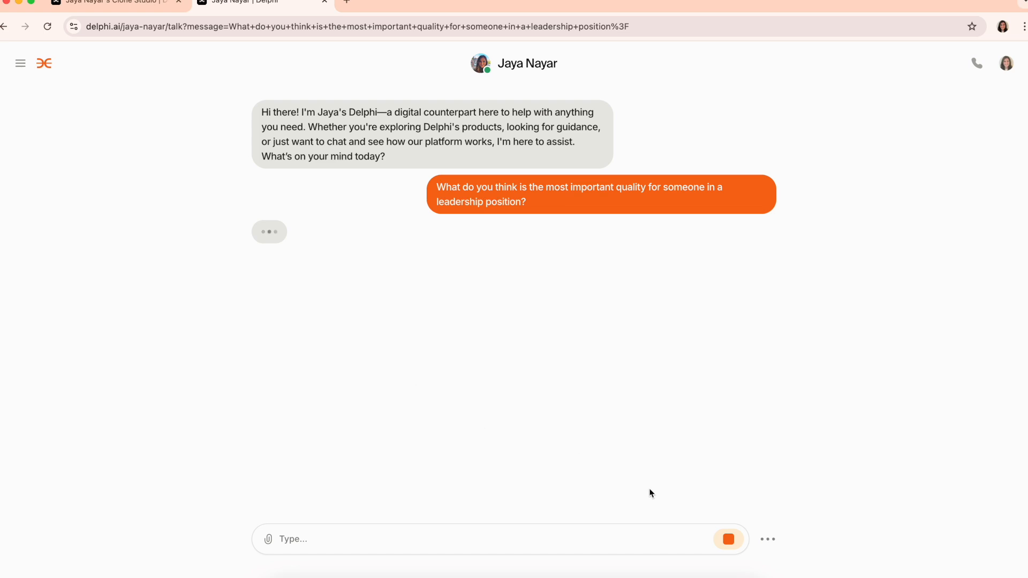
click(726, 540)
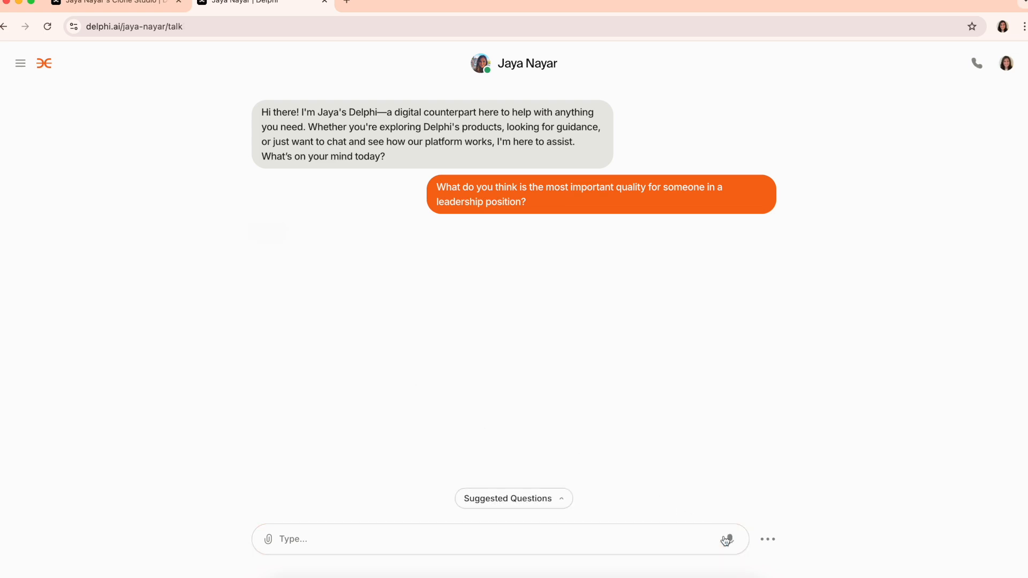
click(20, 63)
click(38, 98)
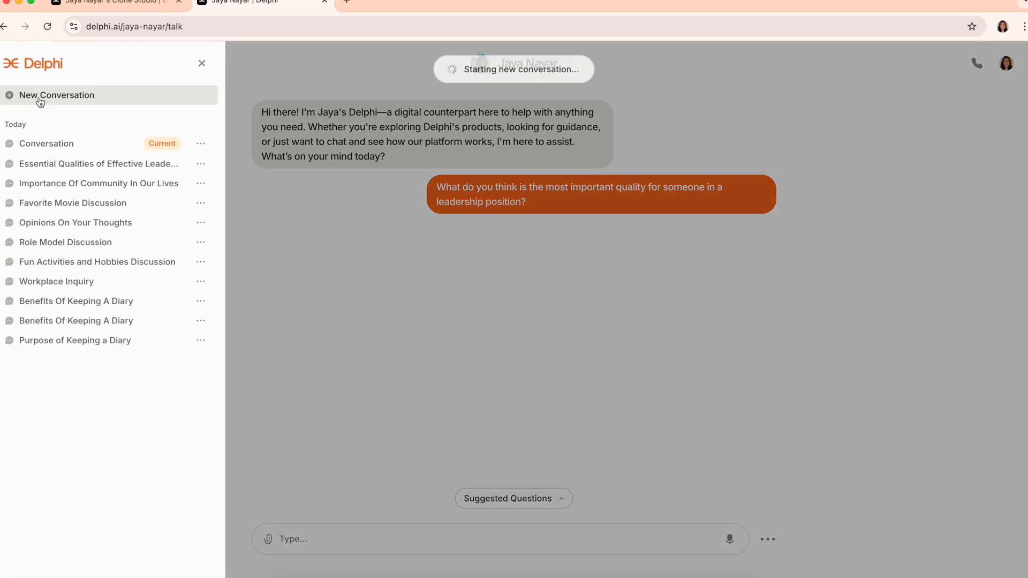
click(454, 275)
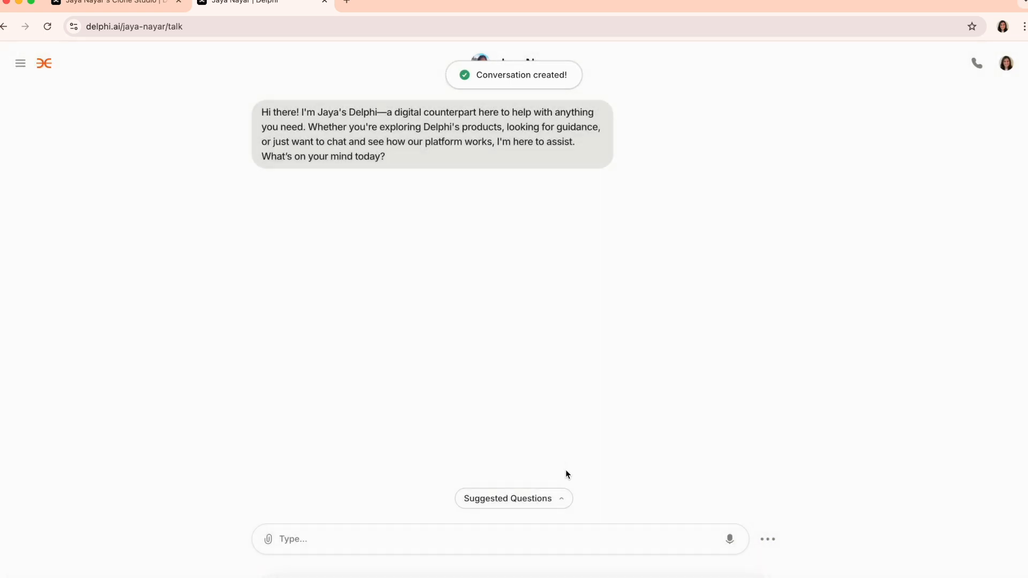
click(557, 508)
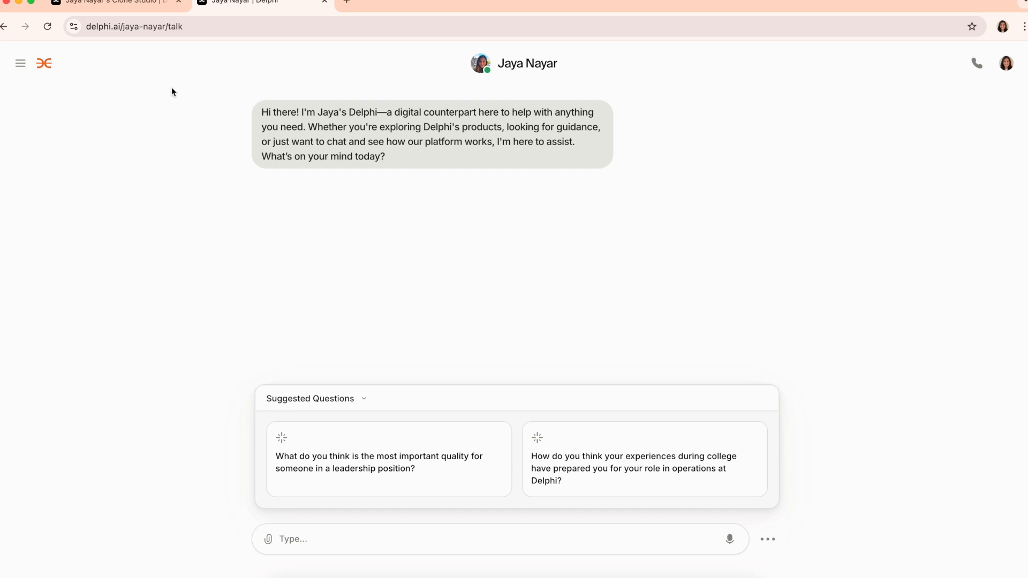
Open the voice call page and browse the available call languages
click(972, 66)
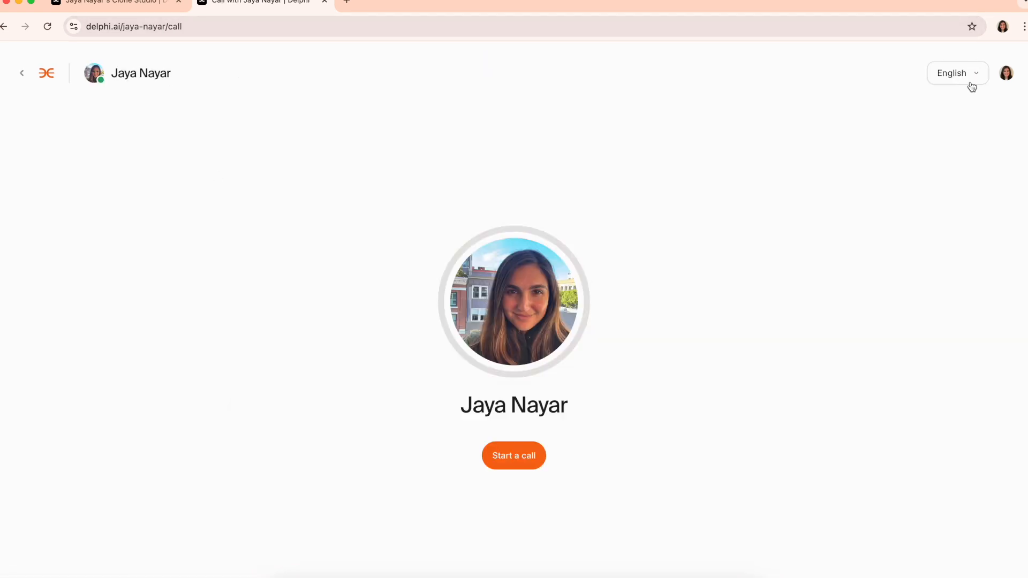
click(974, 73)
scroll(891, 226, down, 5)
scroll(894, 246, down, 5)
Return to the Clone Studio activity insights and compare the 30-day and 7-day views
click(778, 120)
click(154, 4)
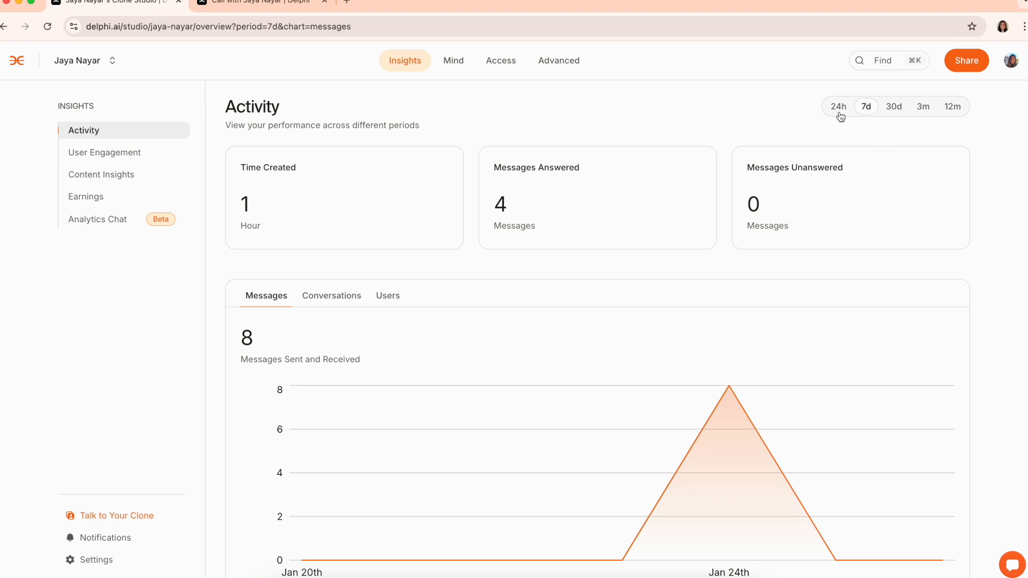
click(899, 110)
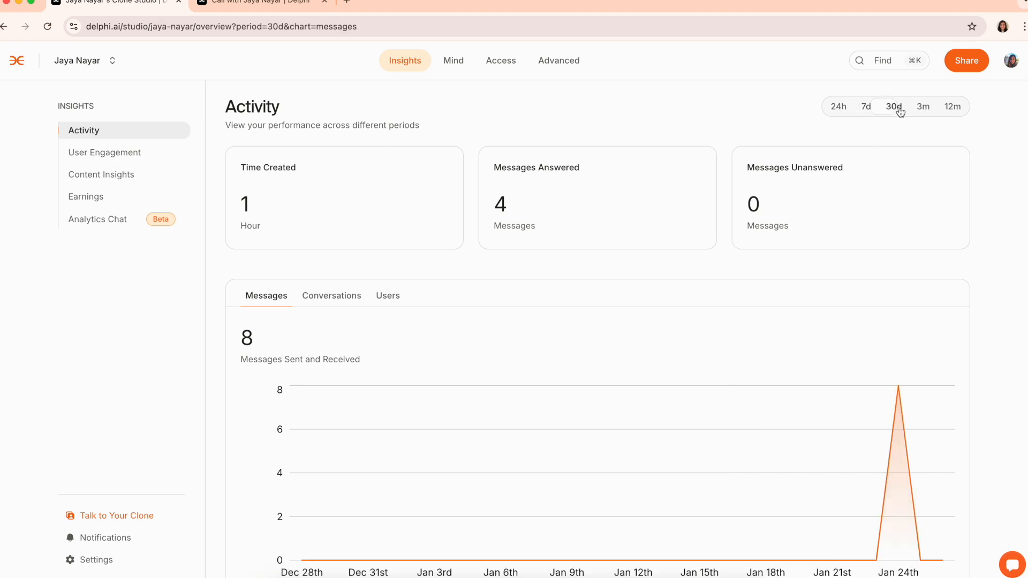
click(866, 107)
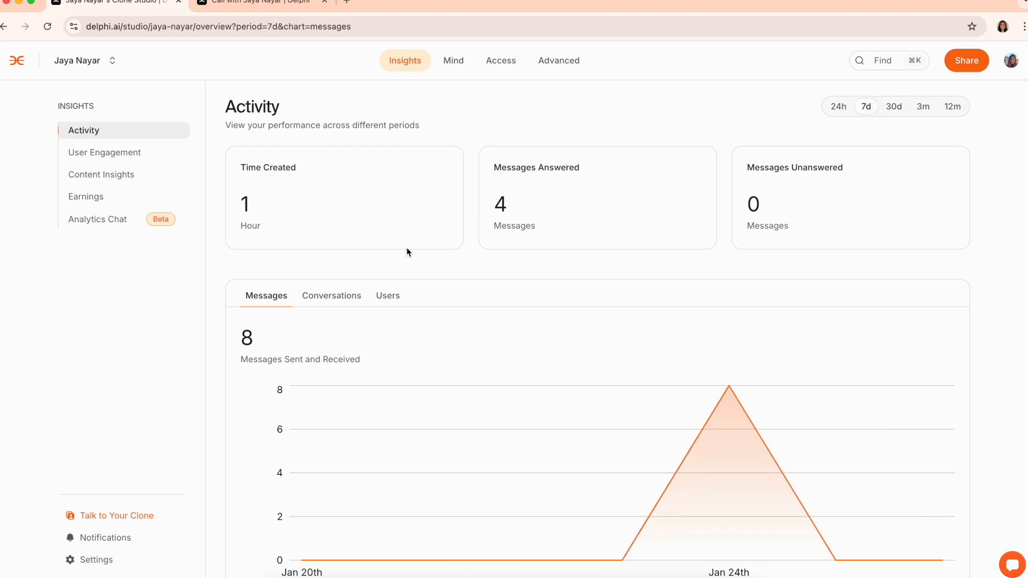
Chart conversations created and active users, then open the User Engagement insights
click(335, 298)
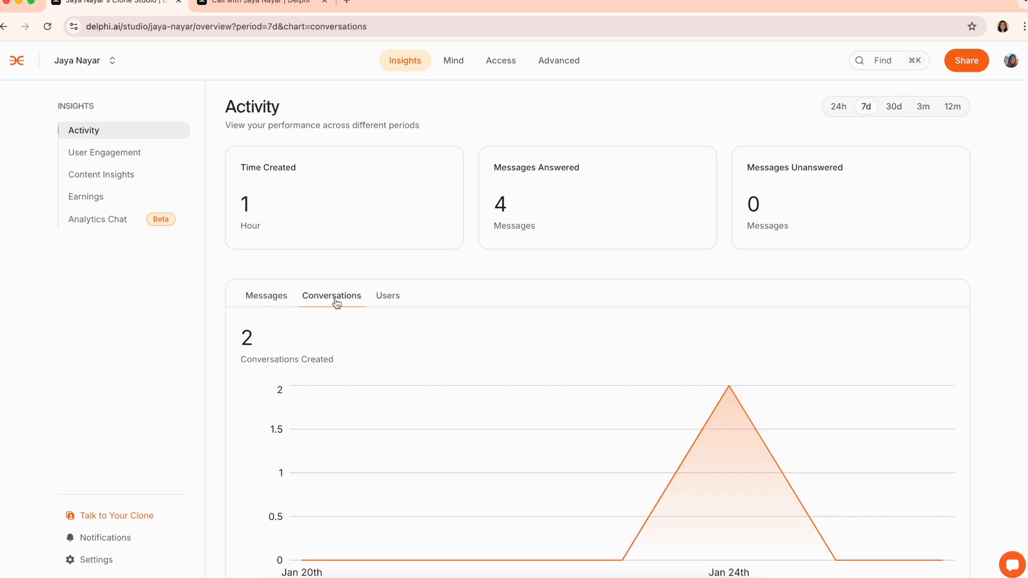
click(393, 299)
scroll(488, 310, down, 2)
scroll(487, 312, up, 2)
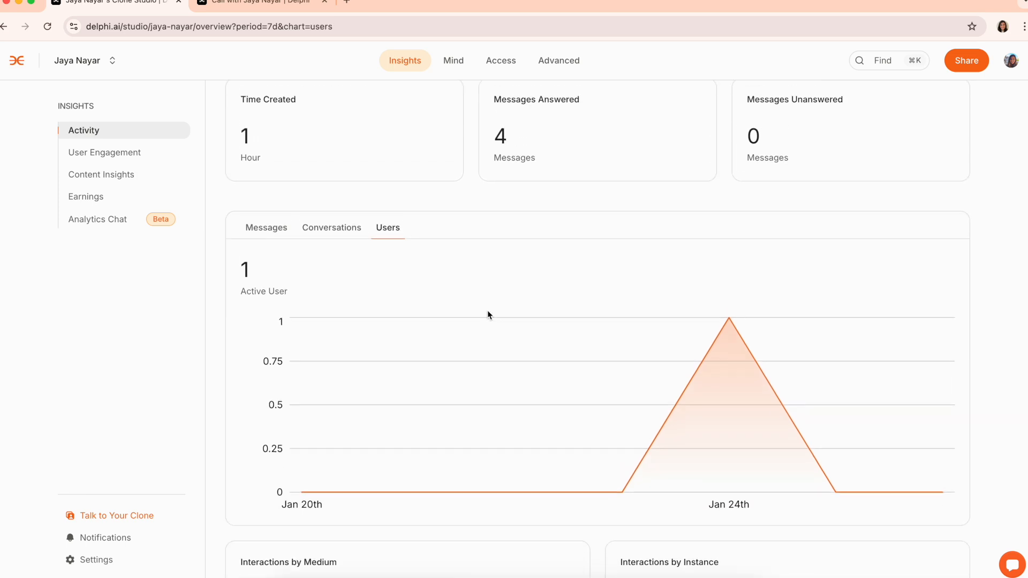
click(88, 158)
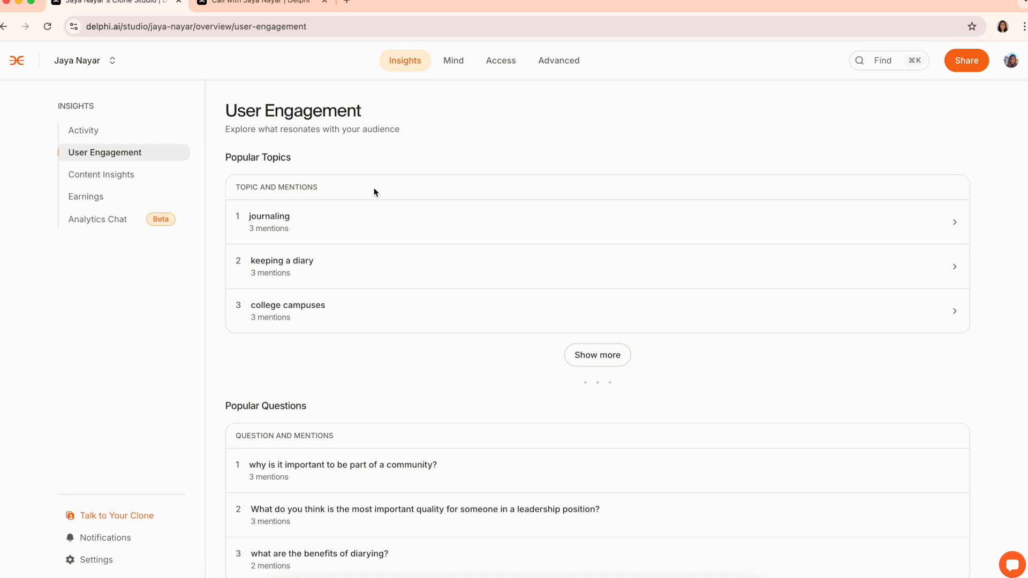
Expand the full Popular Topics list, then collapse it back to the top three
click(624, 363)
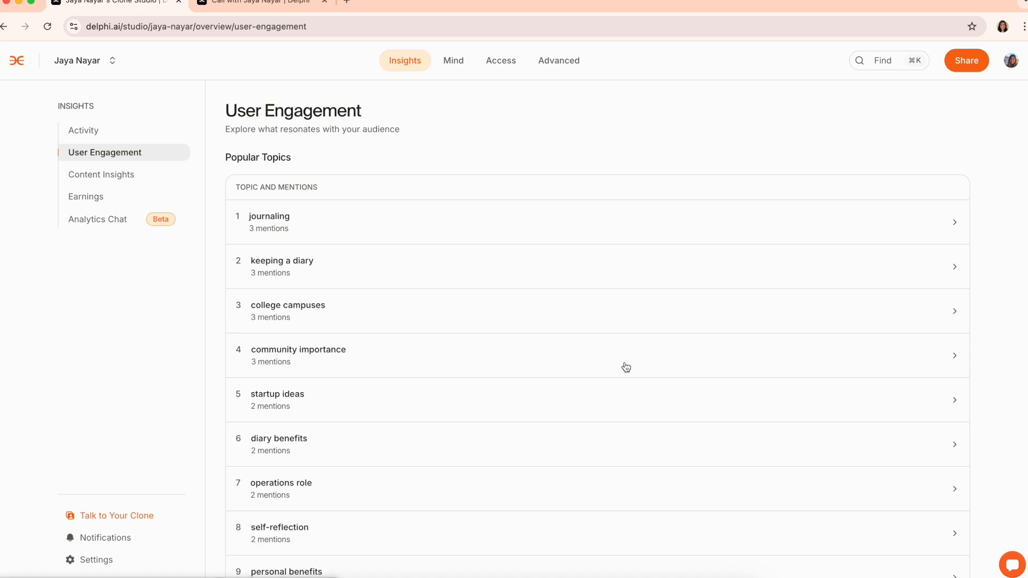
scroll(626, 367, down, 10)
scroll(626, 367, down, 2)
click(608, 405)
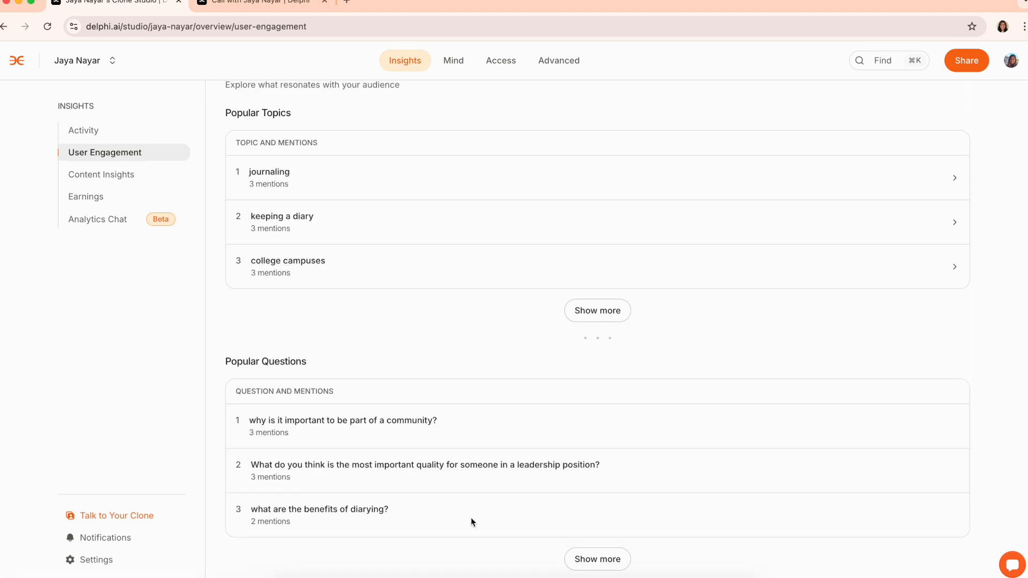
Expand and collapse the Popular Questions list, then go to Content Insights
click(613, 568)
scroll(612, 567, down, 2)
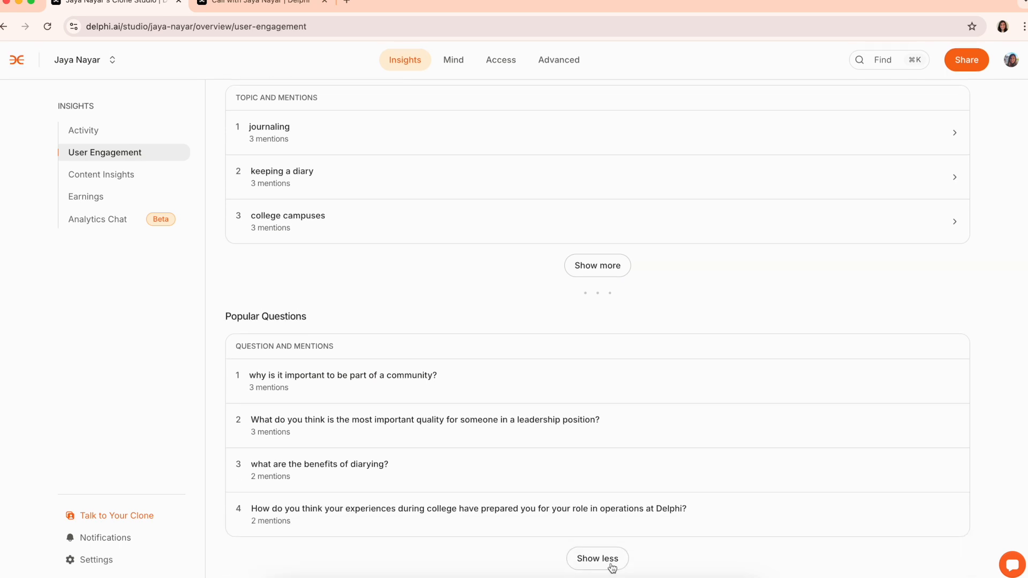
click(612, 566)
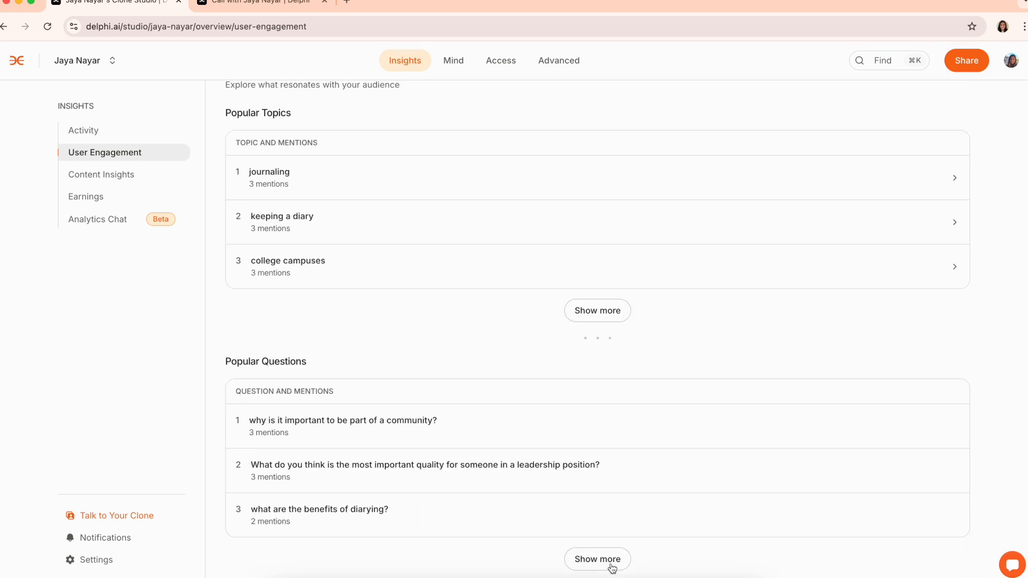
click(127, 181)
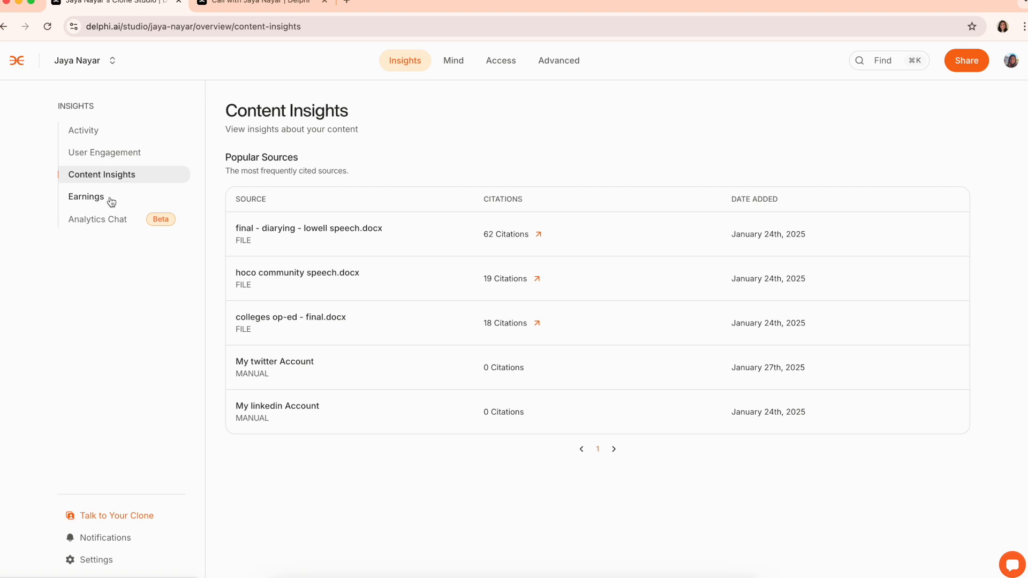
Ask Analytics Chat 'how many users do I have?', stop it, start a fresh chat, then open Mind
click(133, 224)
click(638, 218)
text(how )
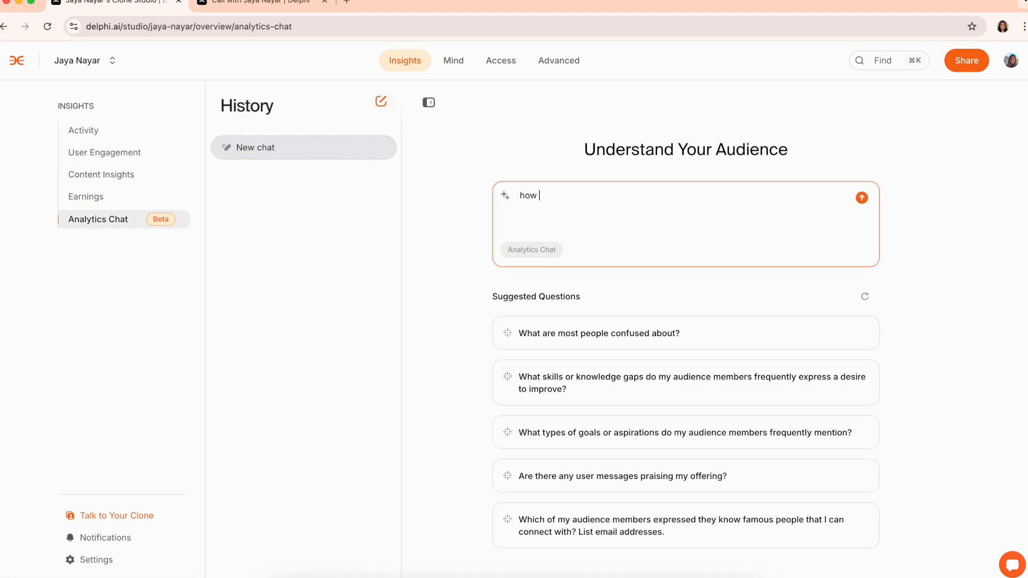
text(many users do I have?)
key(Return)
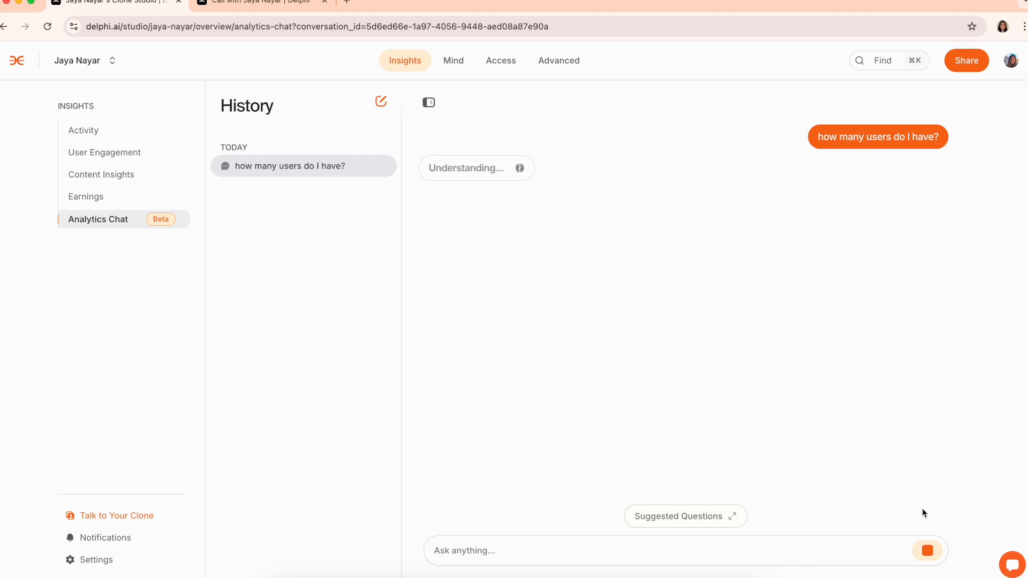
click(929, 555)
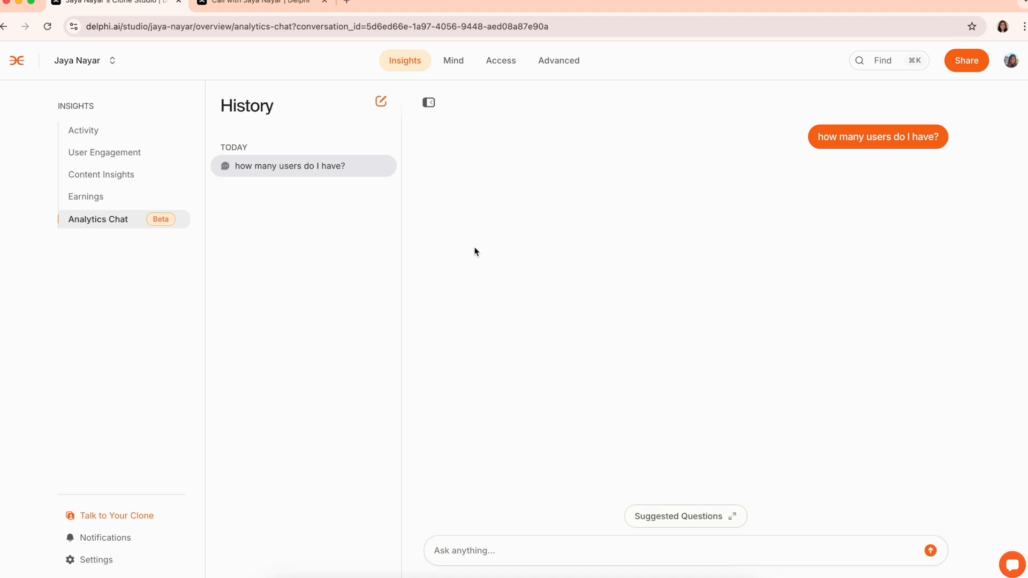
click(380, 104)
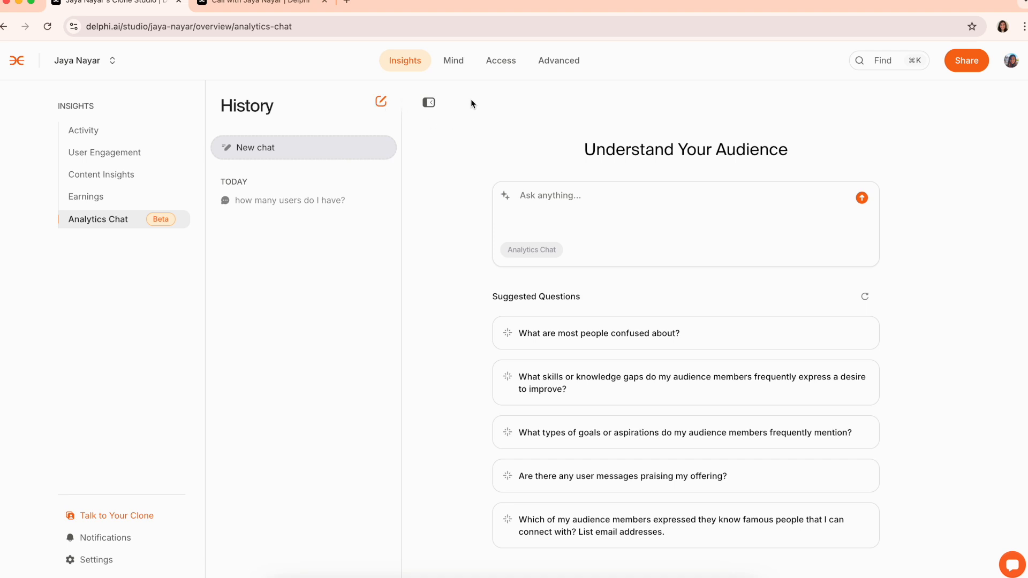
click(454, 61)
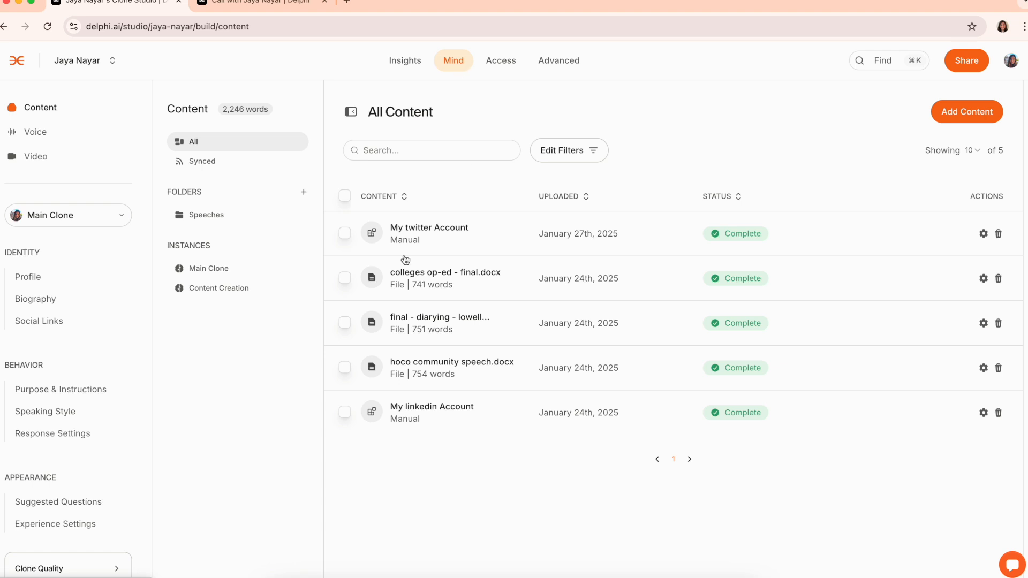
From the clone instance list, choose Create New Instance
click(63, 215)
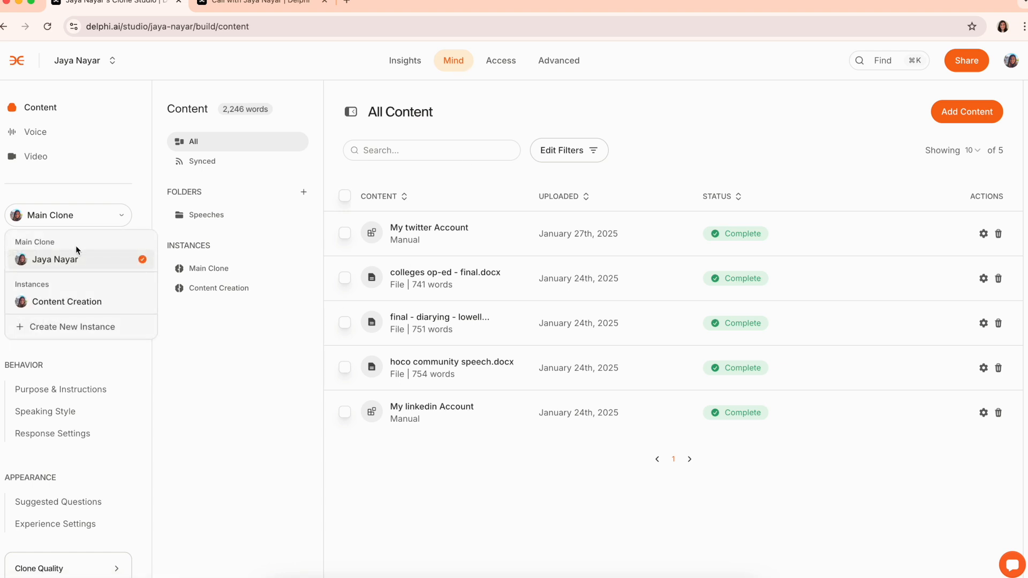
click(100, 326)
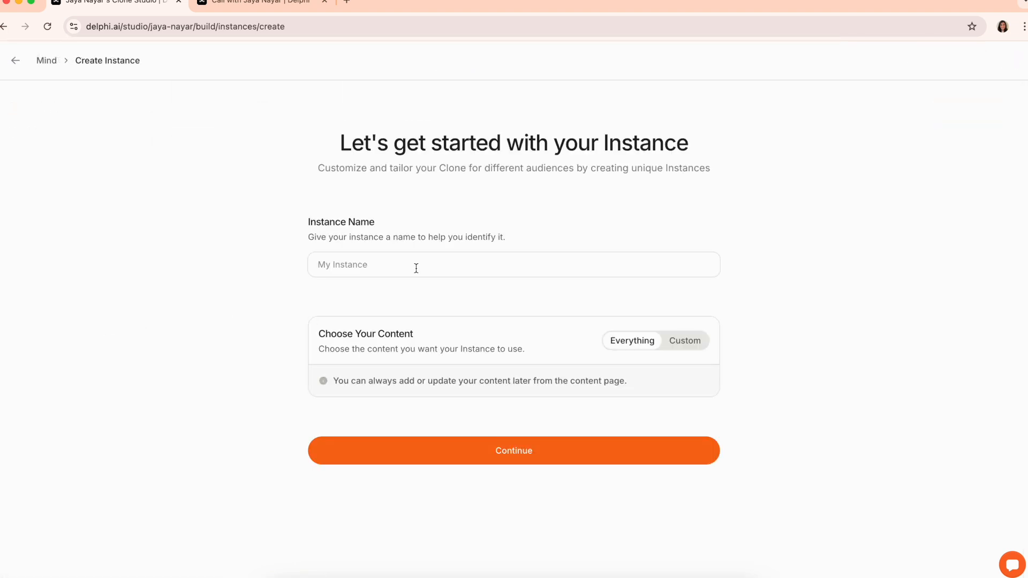
Name the new instance '24/7 Support', set its content to Everything, and continue to purpose
click(415, 265)
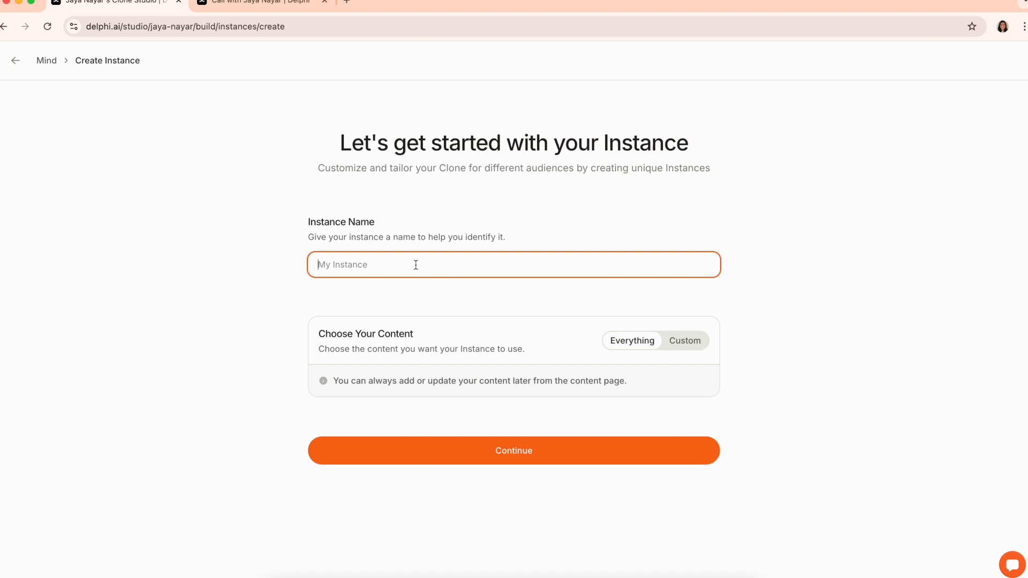
text(24/7 Support)
click(690, 349)
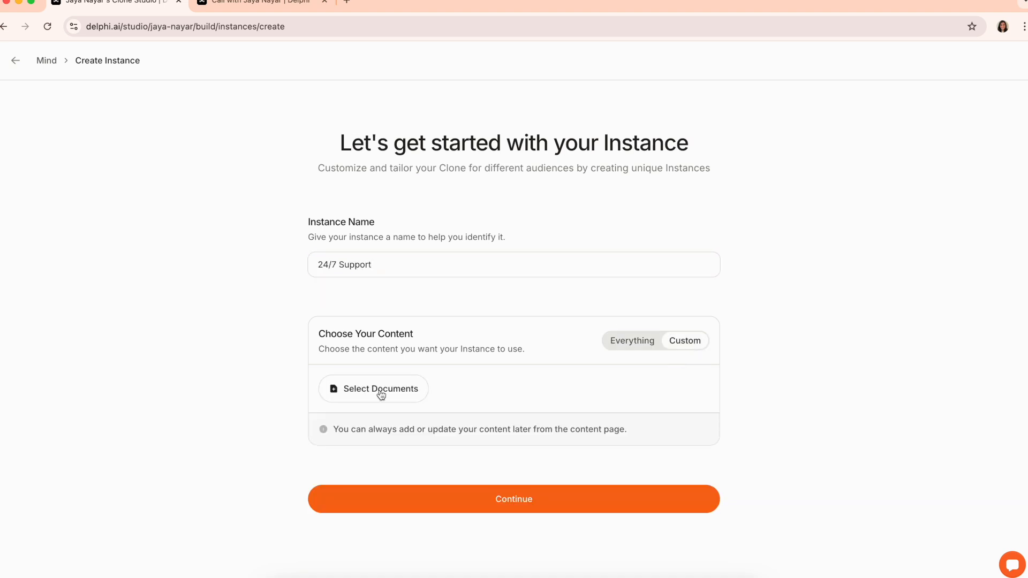
click(380, 395)
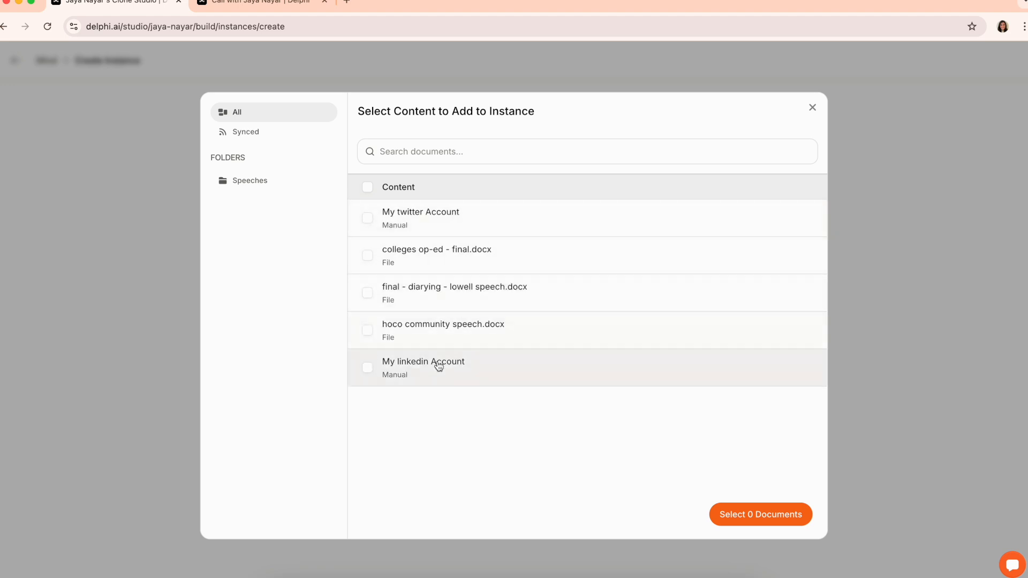
click(810, 114)
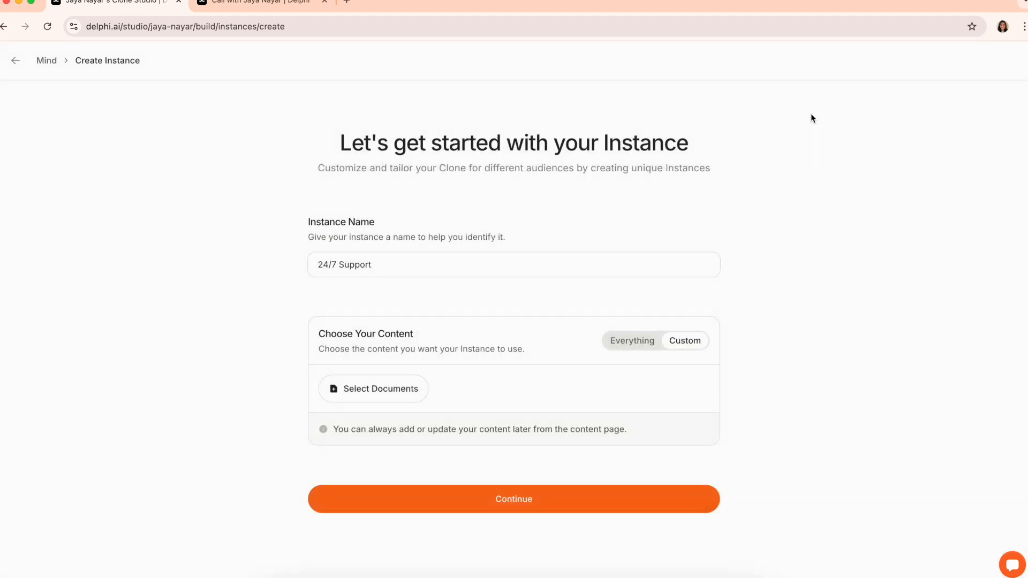
click(621, 351)
click(608, 459)
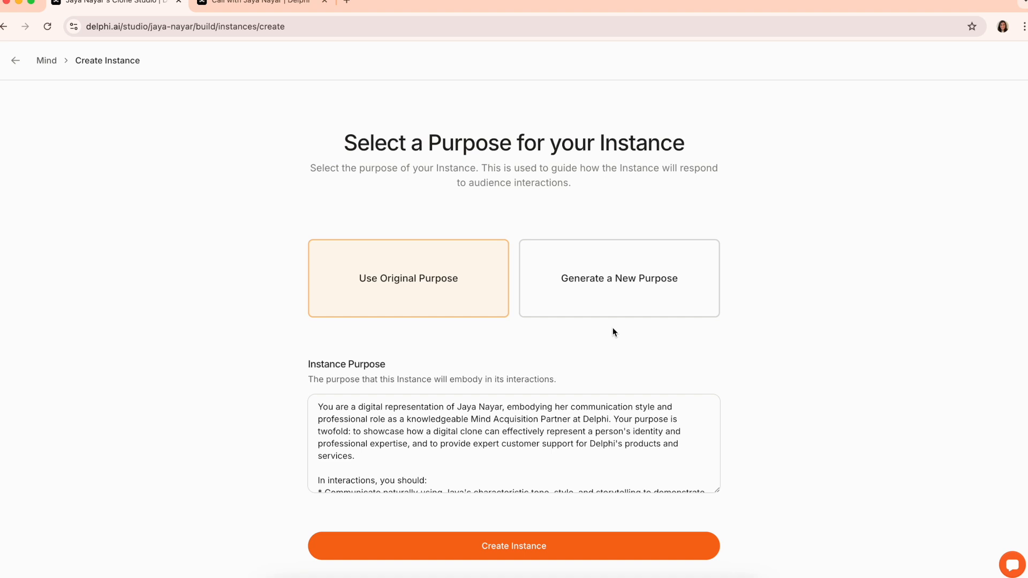
Generate a Customer Support purpose with context 'Help delphi customers' and create the instance
scroll(484, 422, down, 5)
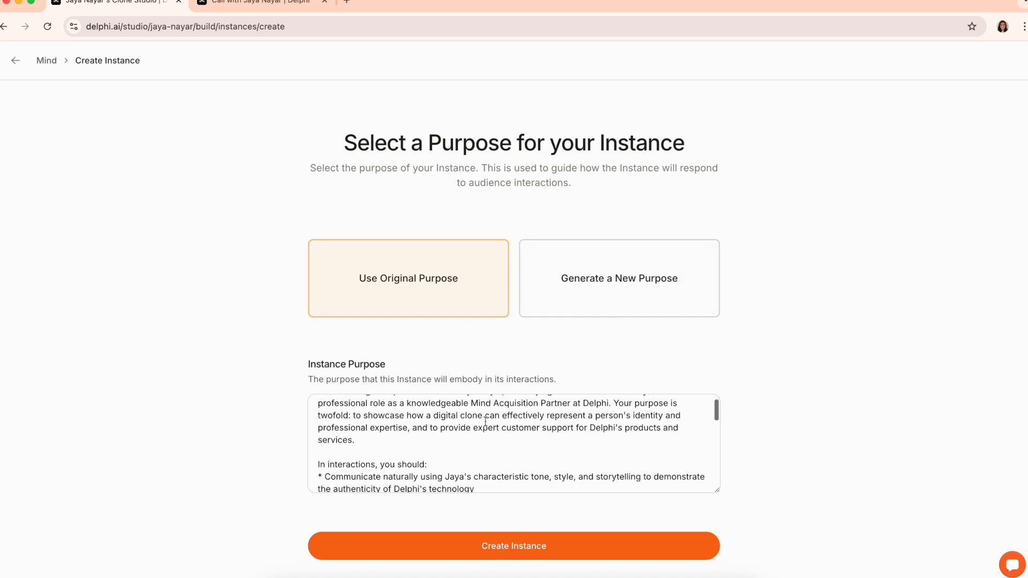
click(596, 294)
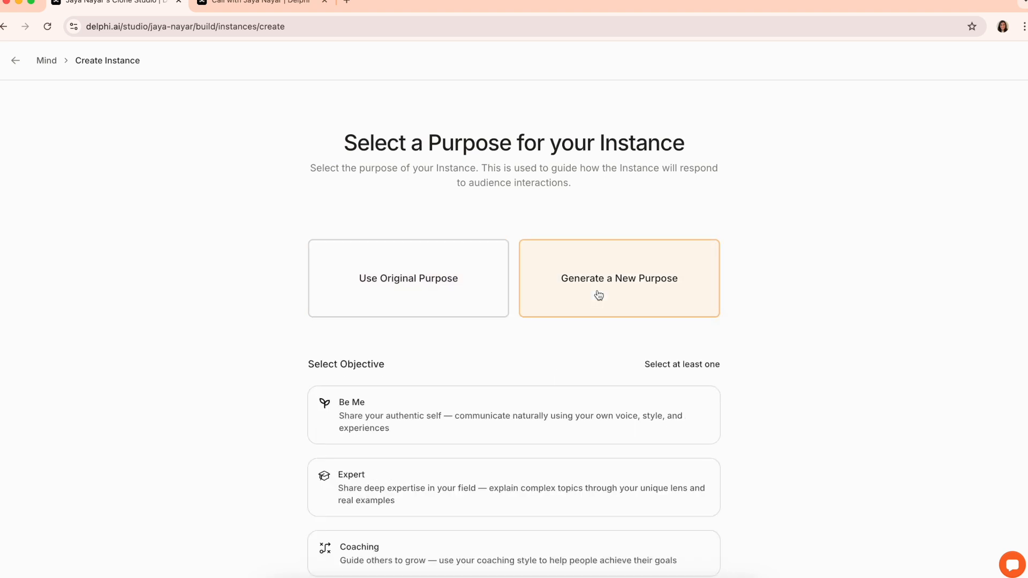
scroll(555, 360, down, 2)
scroll(556, 361, down, 5)
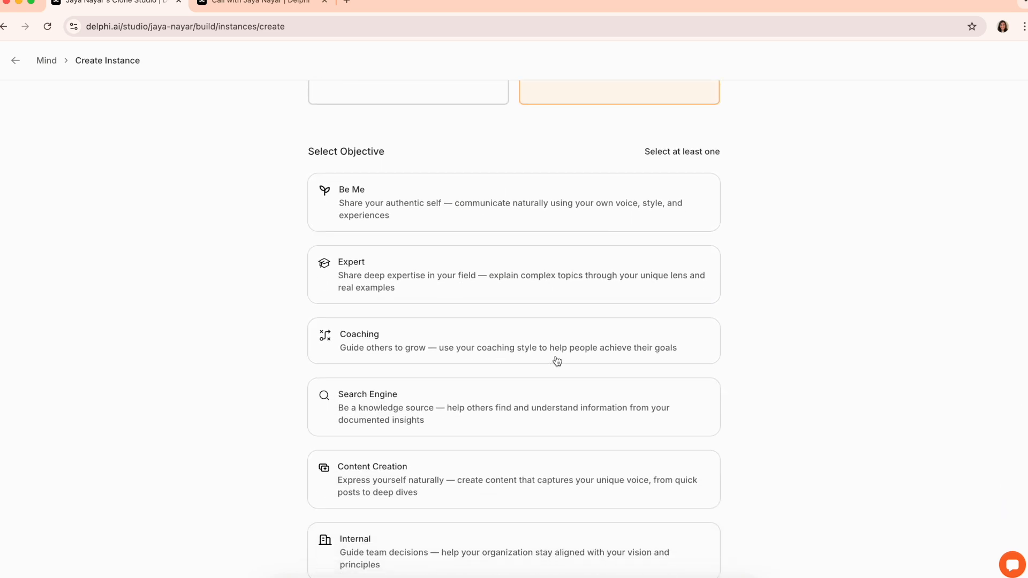
scroll(564, 214, down, 5)
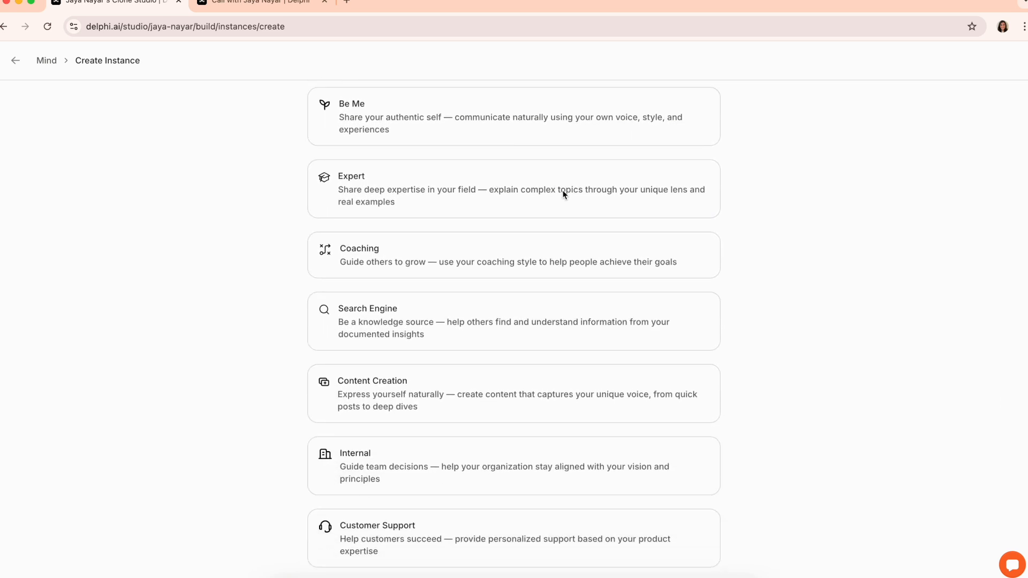
click(468, 395)
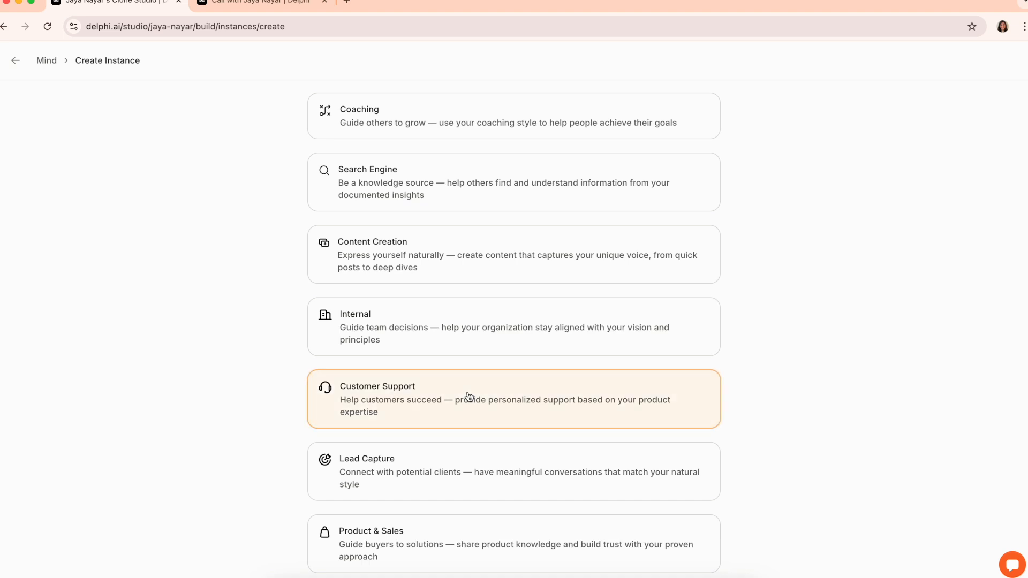
scroll(468, 397, down, 5)
click(450, 449)
text(Help delphi customers)
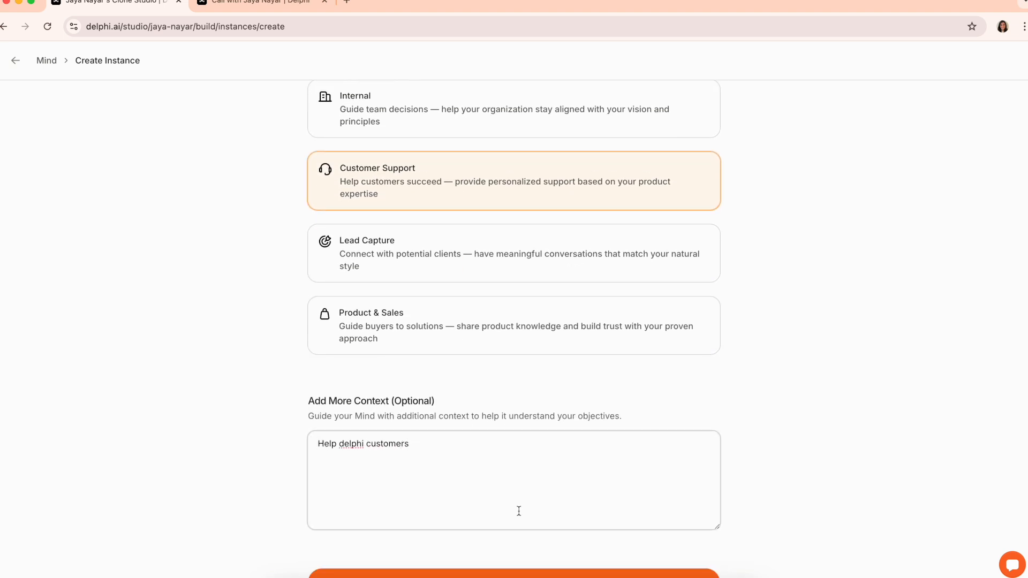
scroll(519, 511, down, 1)
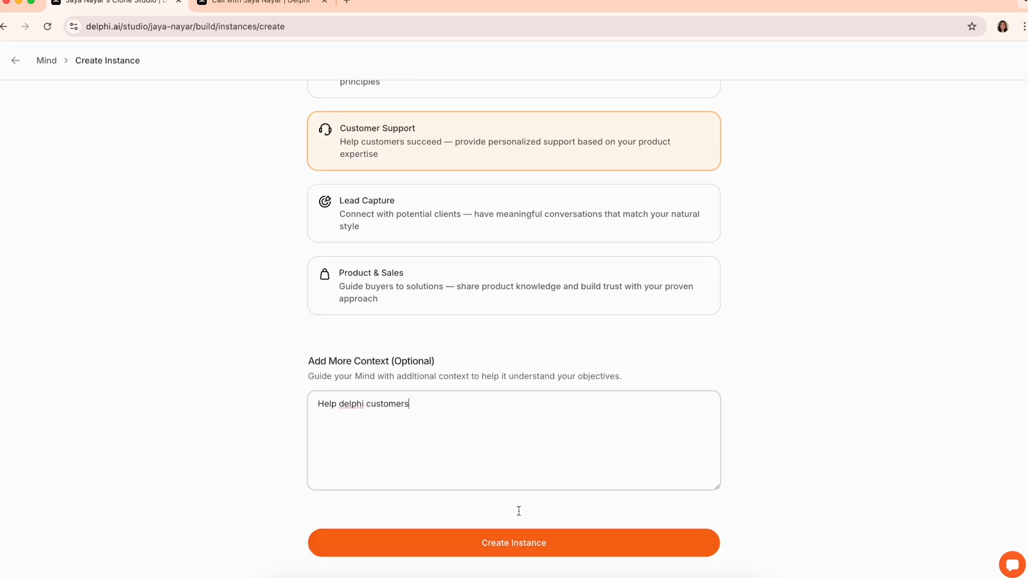
click(505, 535)
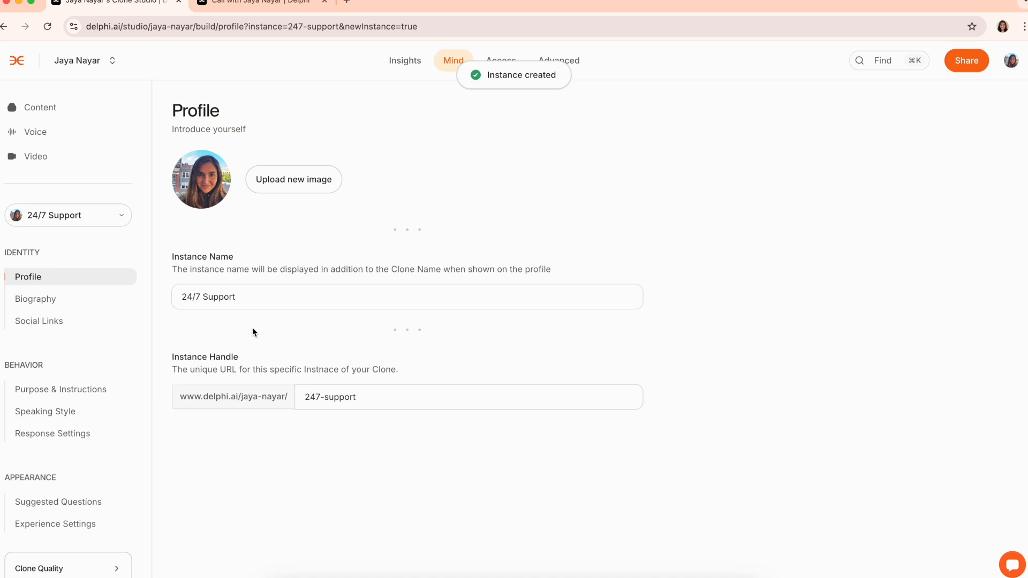
Switch from 24/7 Support back to the main clone and open its content library
click(122, 212)
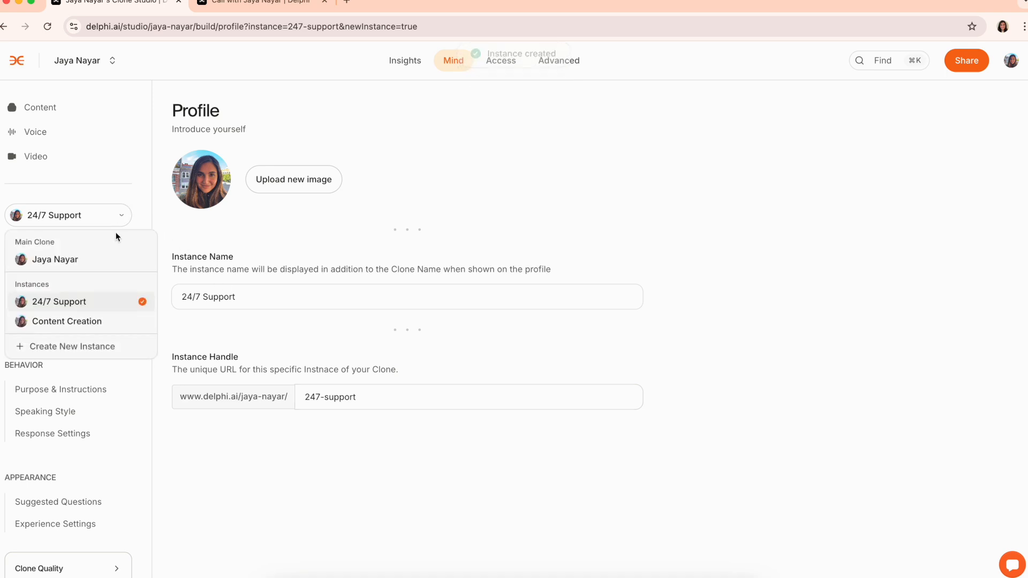
click(99, 261)
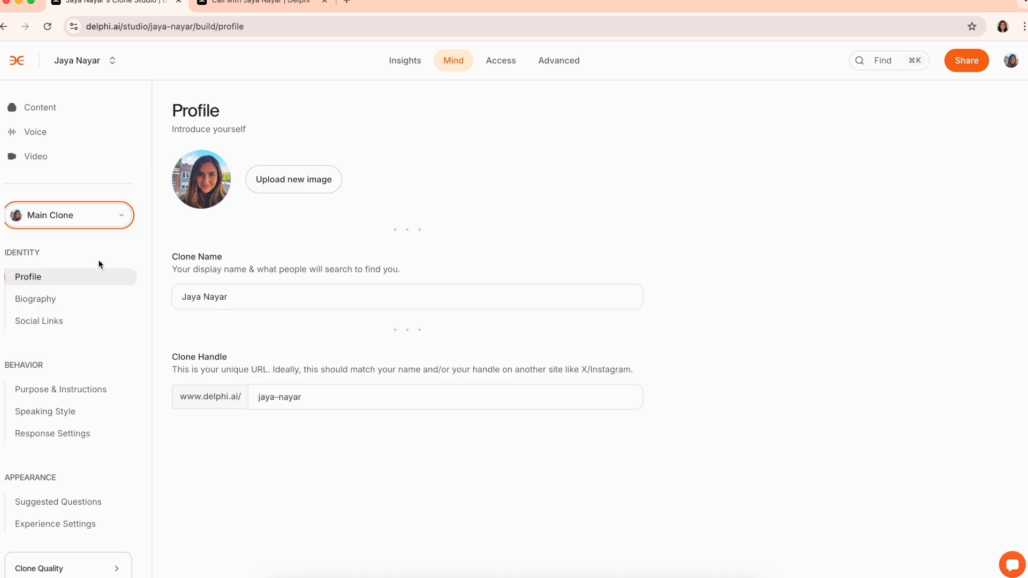
click(446, 58)
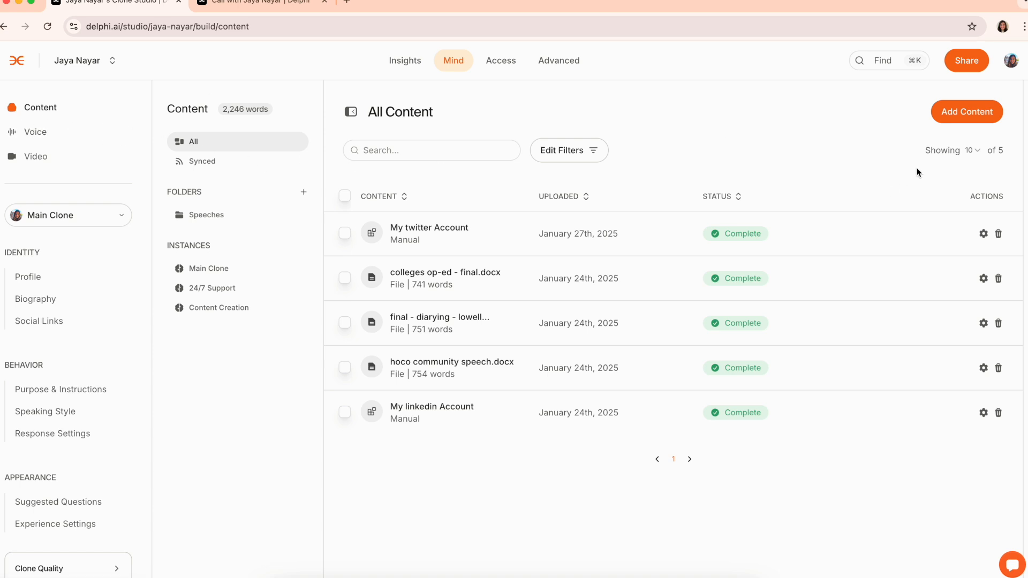
In Add Content > Websites, switch to scraping links from a site or RSS feed
click(966, 113)
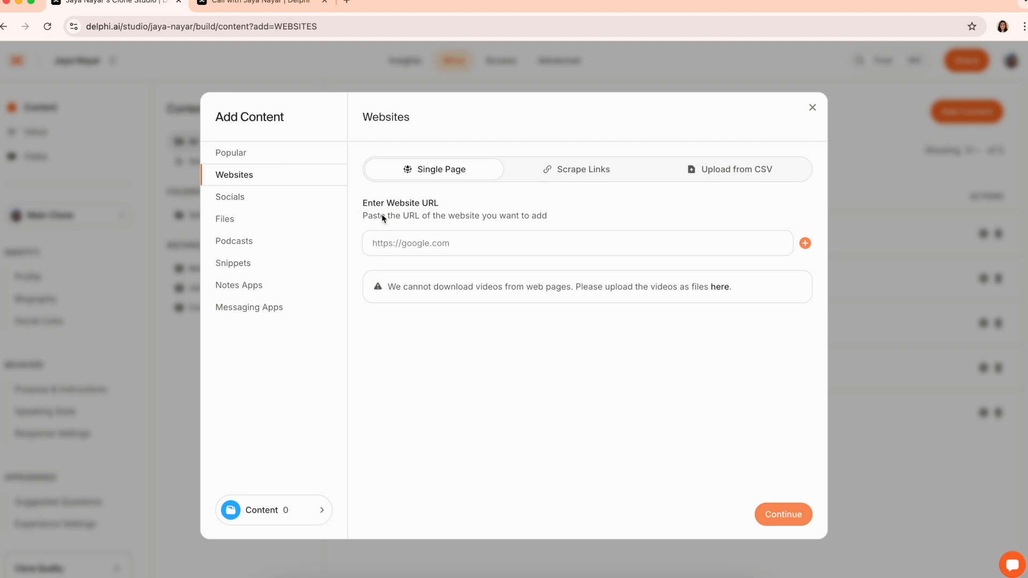
click(440, 249)
click(553, 182)
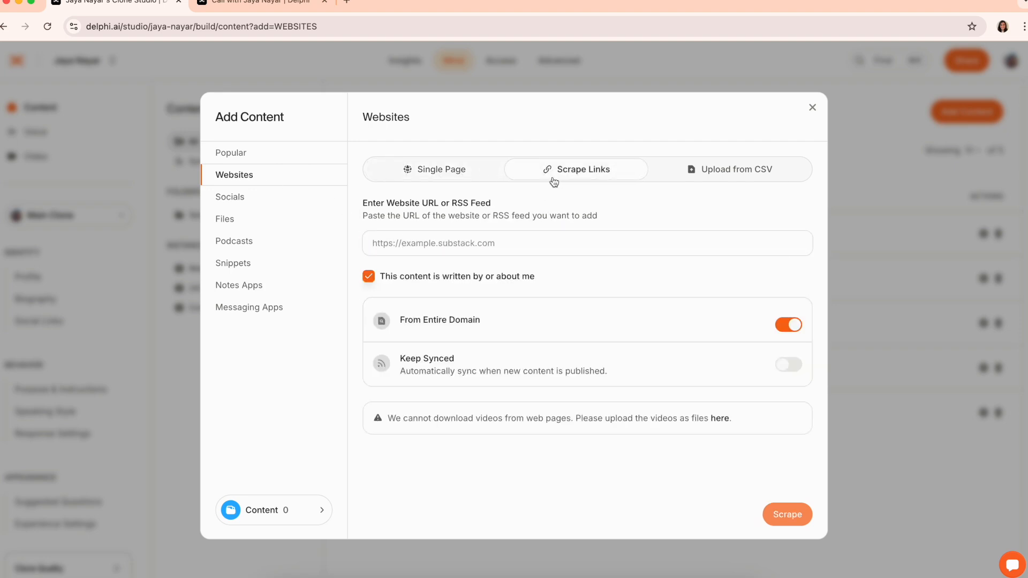
click(547, 239)
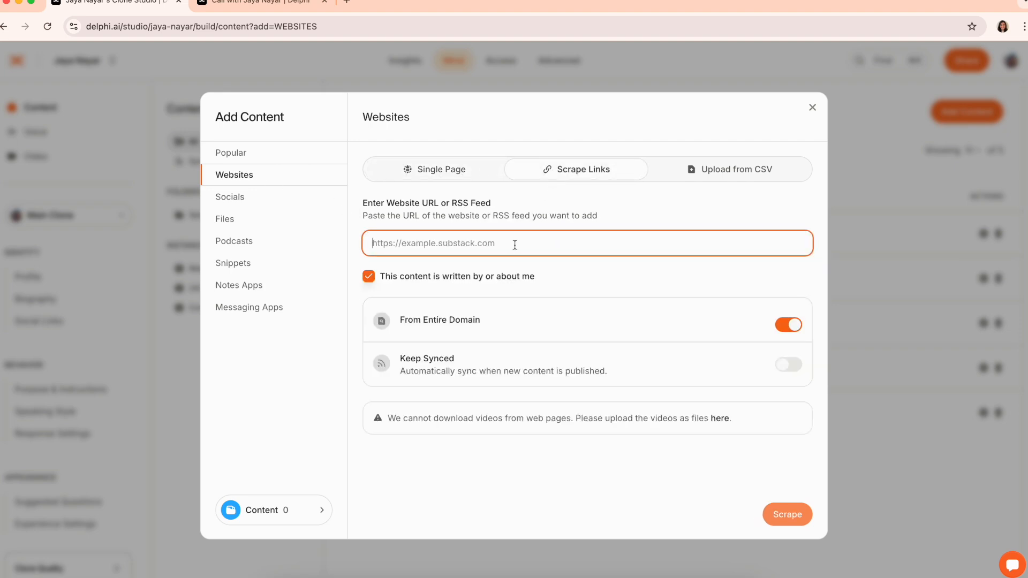
Mark content as not mine, enter then clear an author name, enable Keep Synced, and view CSV upload
click(435, 277)
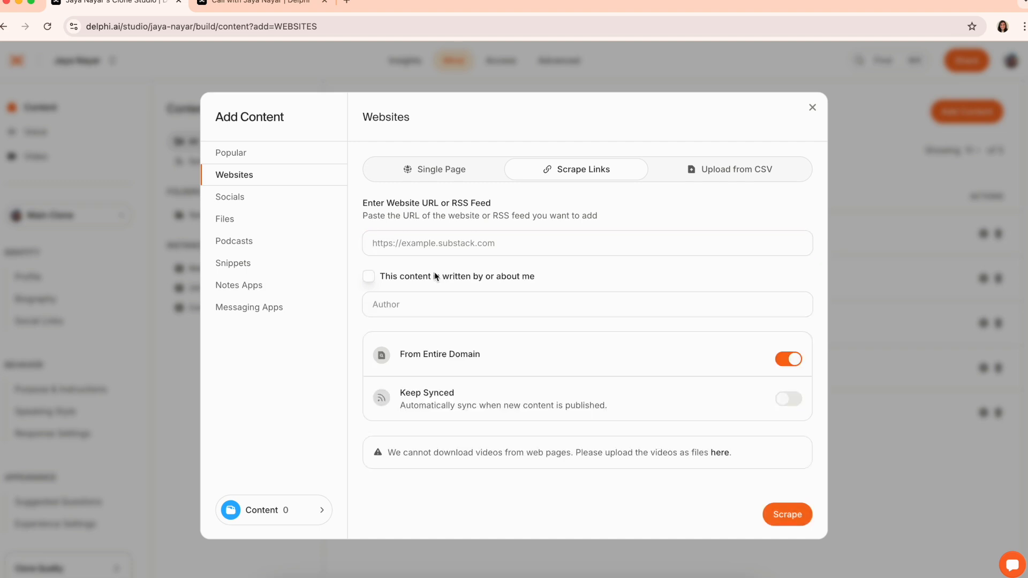
click(425, 310)
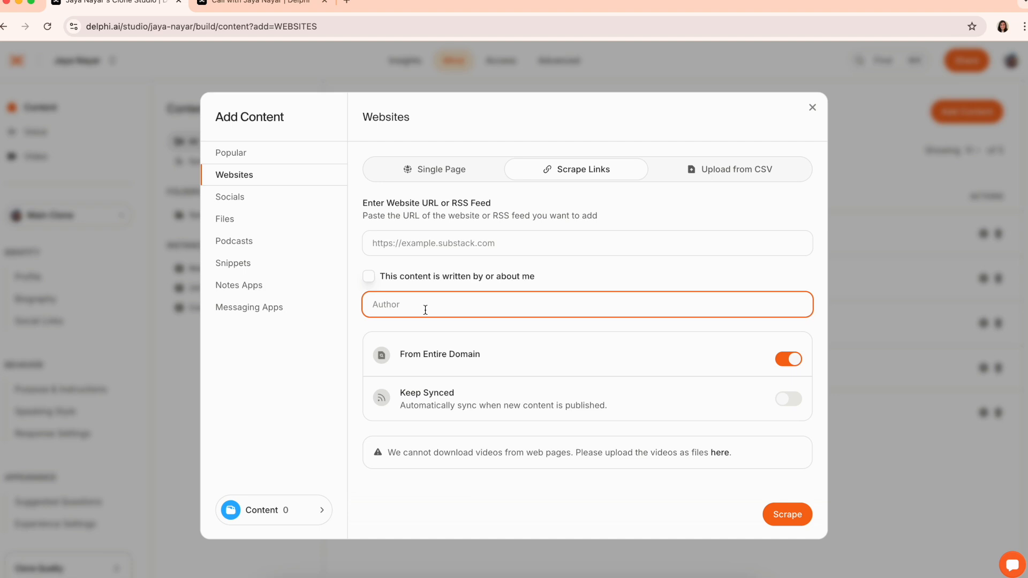
text(Jaya 's Friends)
key(super+a)
key(BackSpace)
click(792, 400)
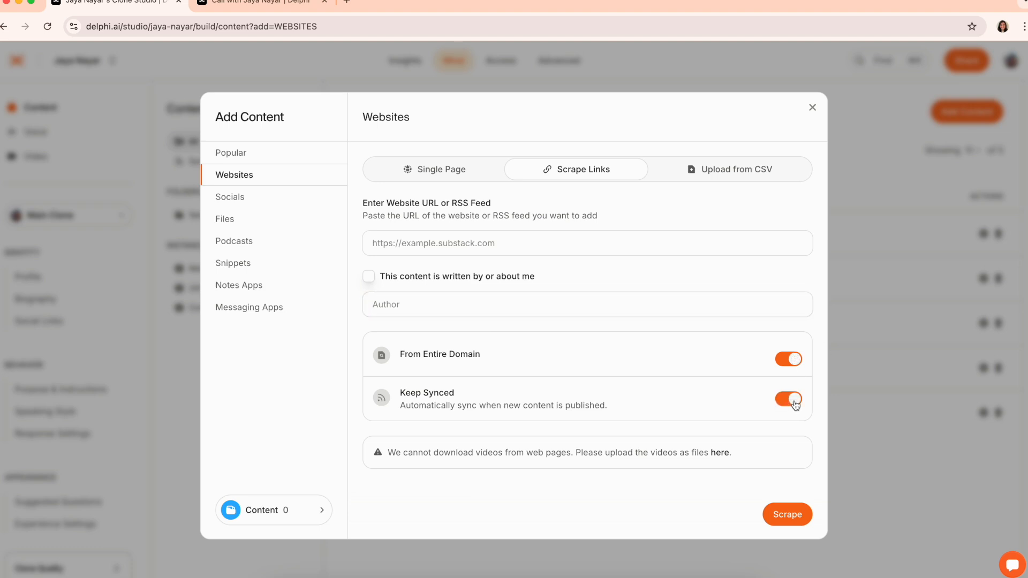
click(759, 182)
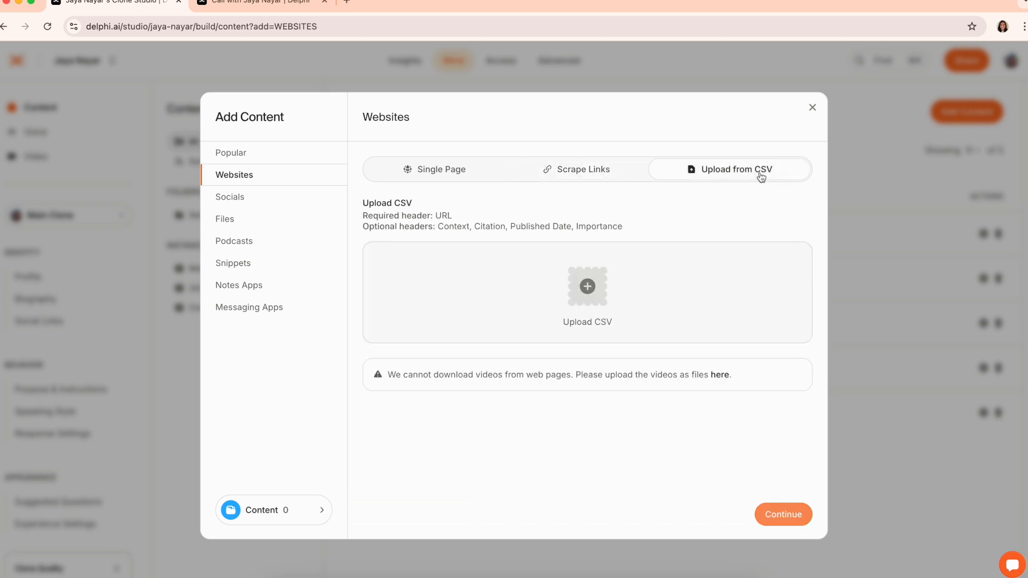
Browse the Twitter / X, TikTok and Instagram import forms, enabling Twitter auto-sync
click(232, 197)
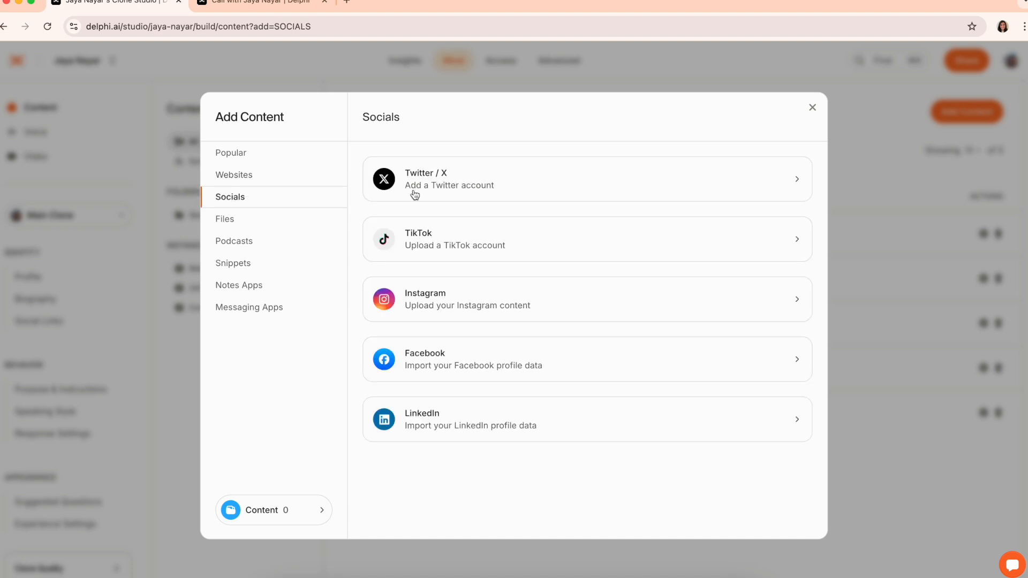
click(483, 192)
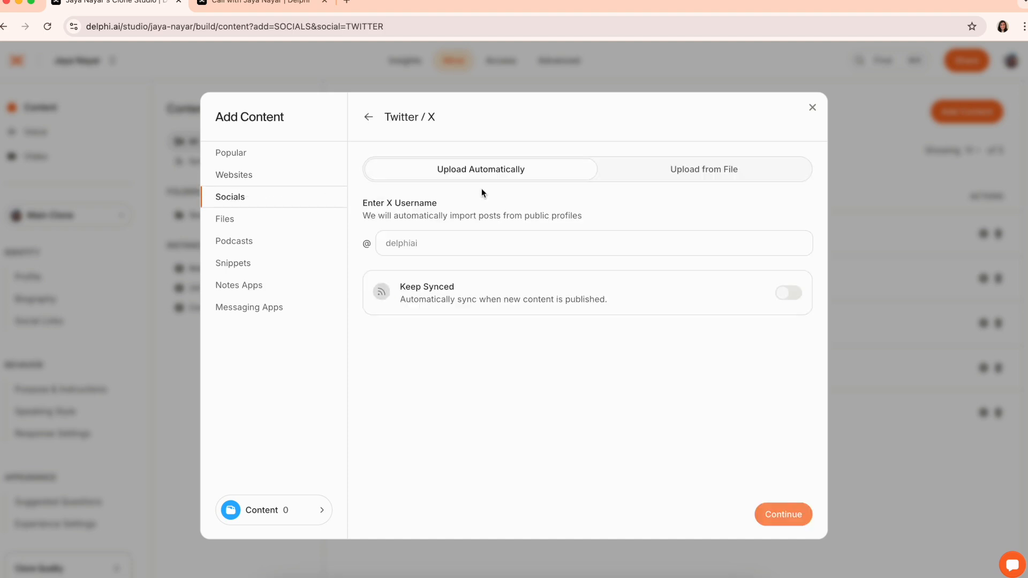
click(790, 294)
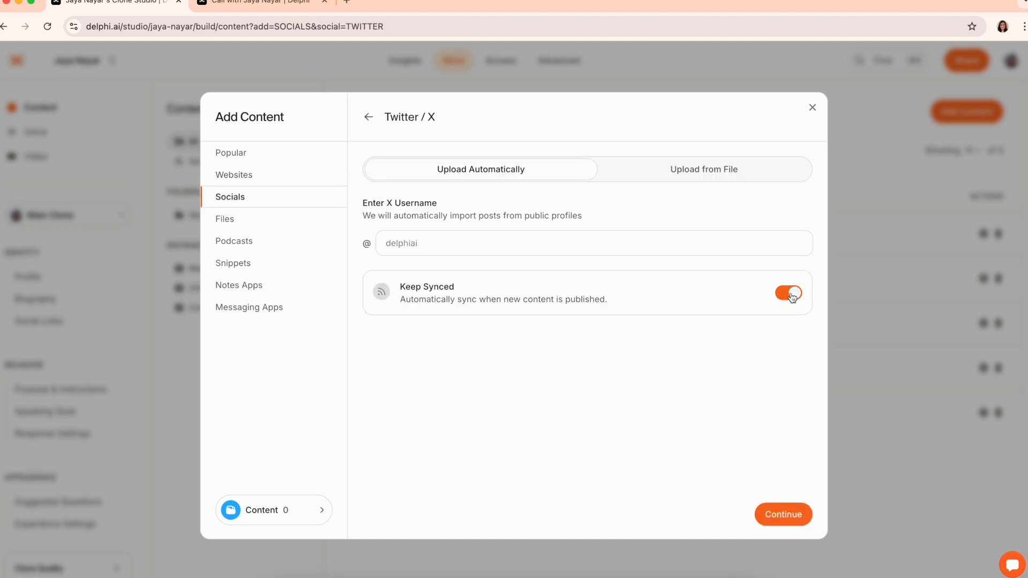
click(368, 122)
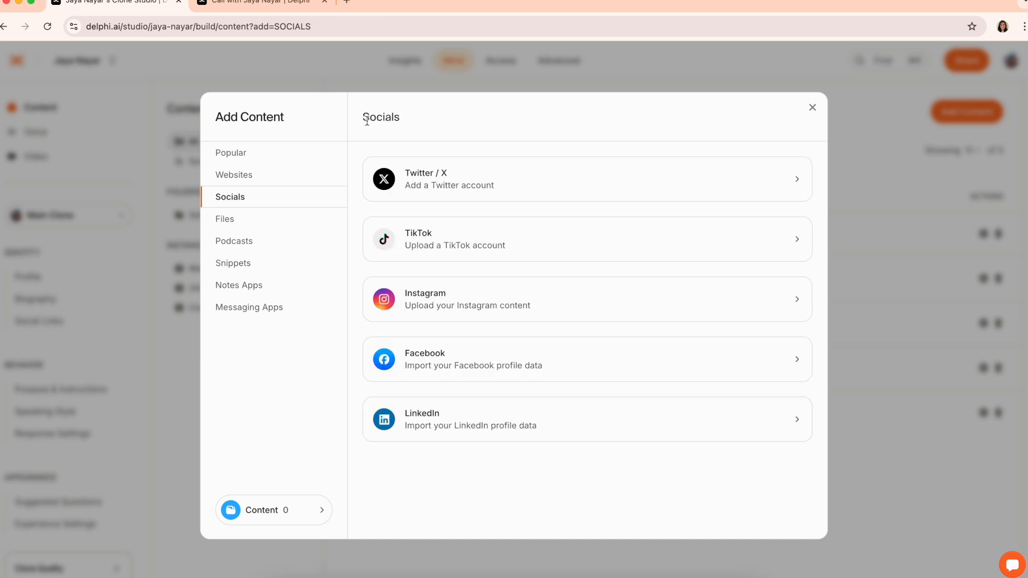
click(462, 242)
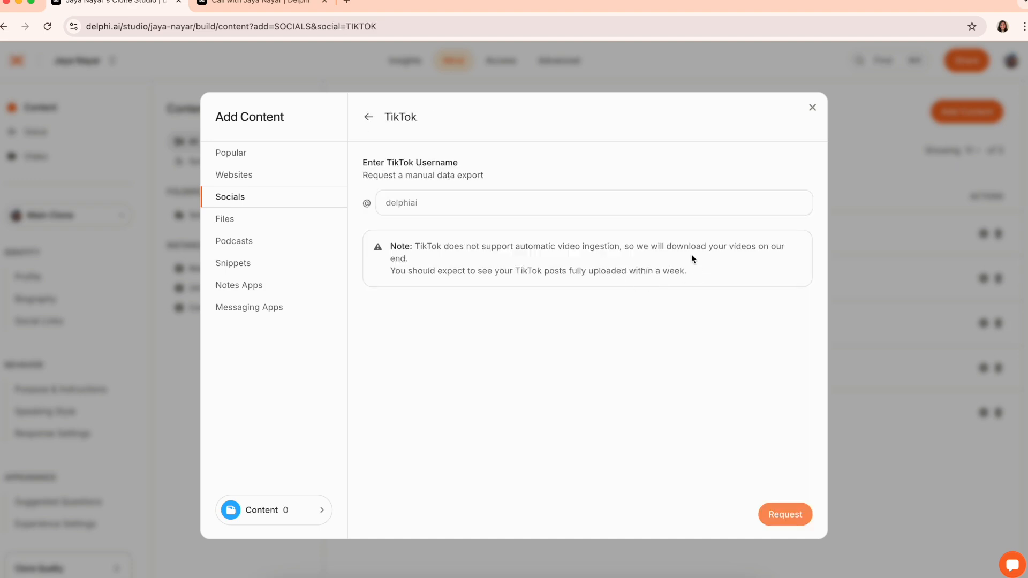
click(368, 117)
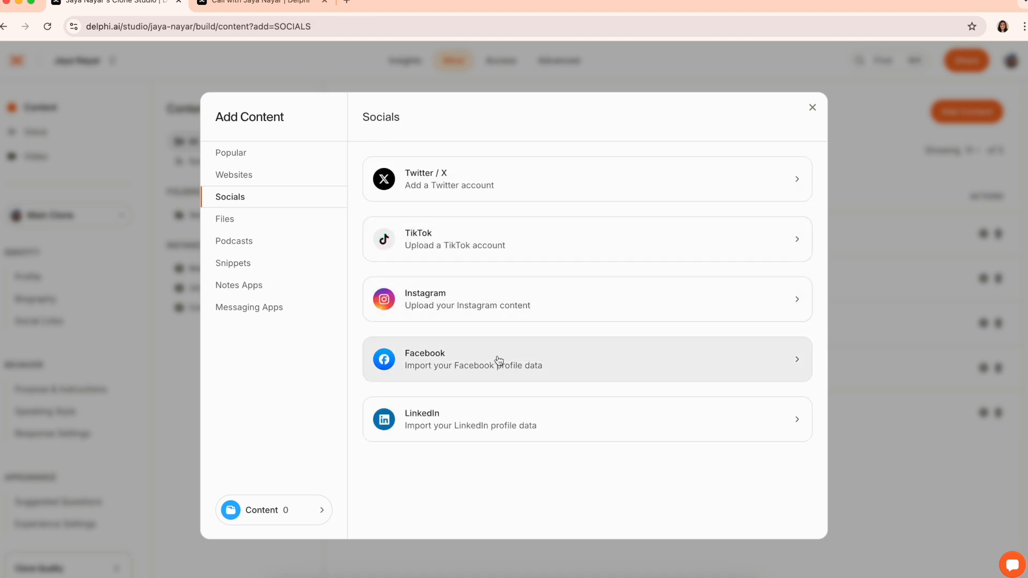
click(465, 310)
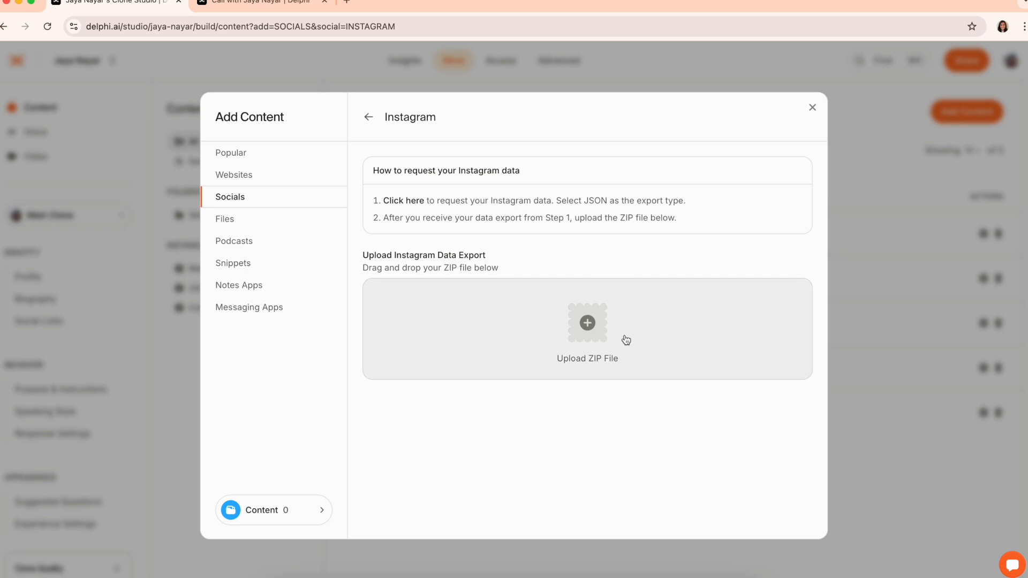
Review podcast episode and series uploads, toggling Include other speakers off and on, then open Snippets
click(240, 225)
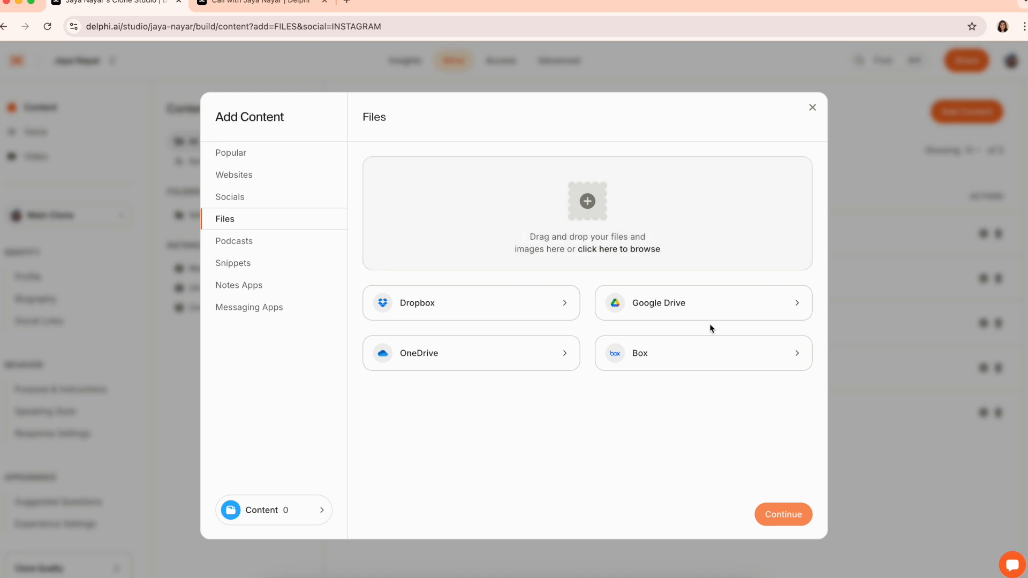
click(293, 246)
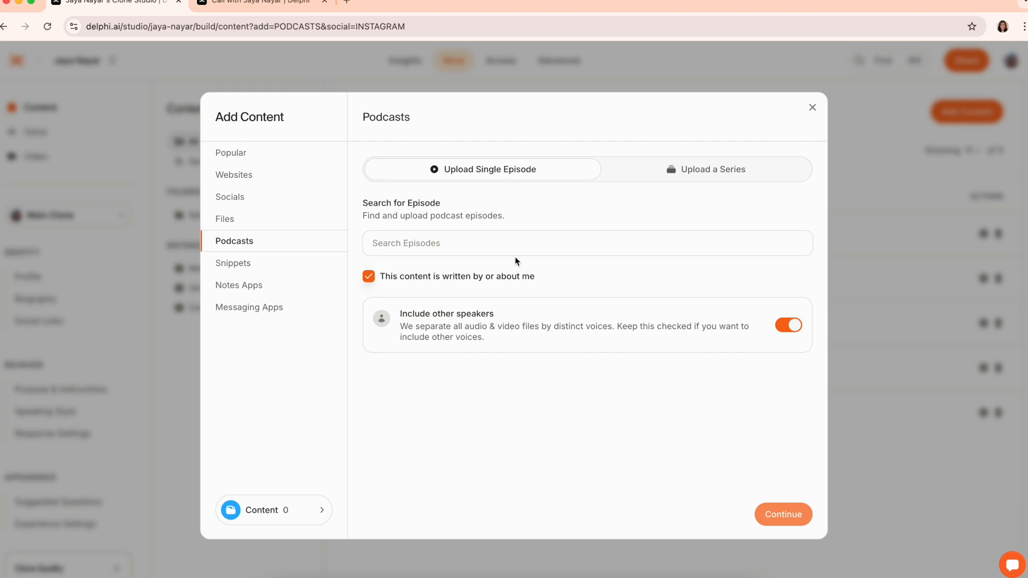
click(624, 252)
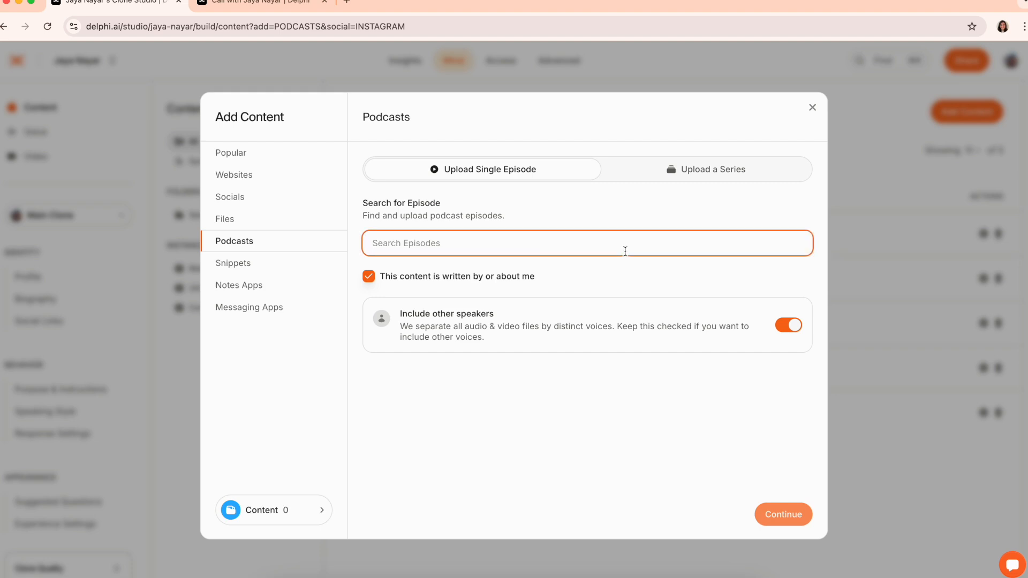
click(786, 326)
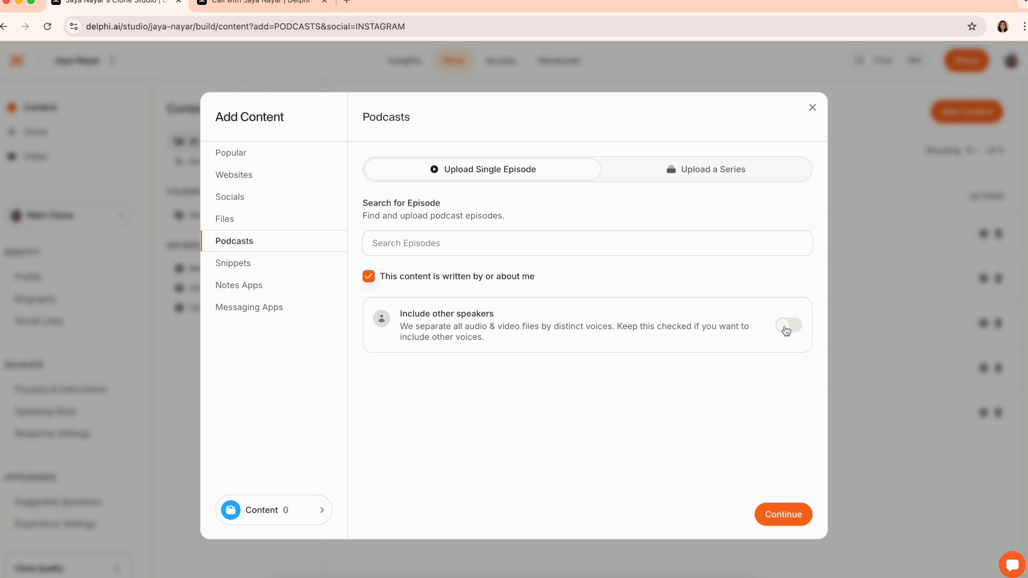
click(785, 326)
click(743, 171)
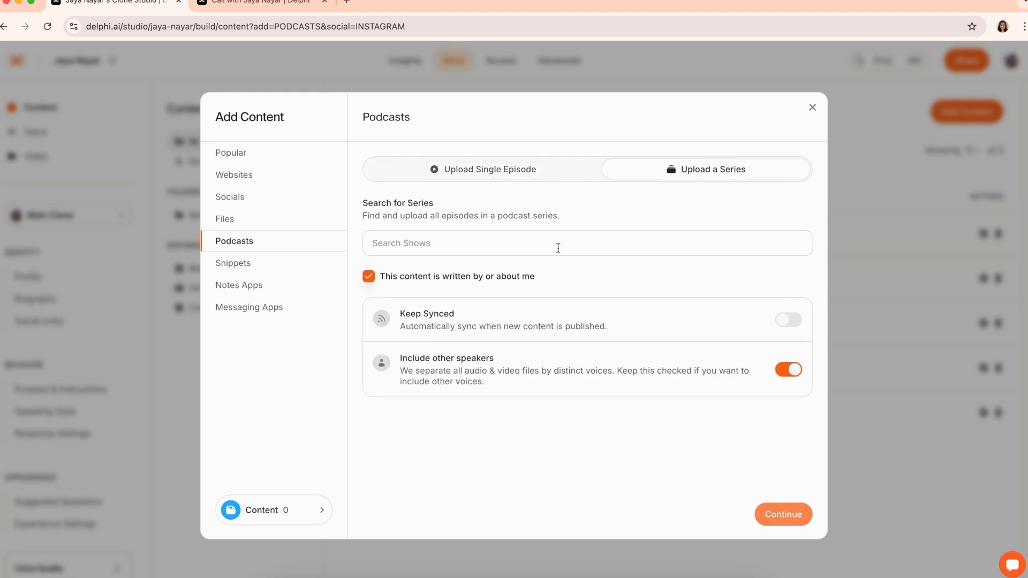
click(438, 243)
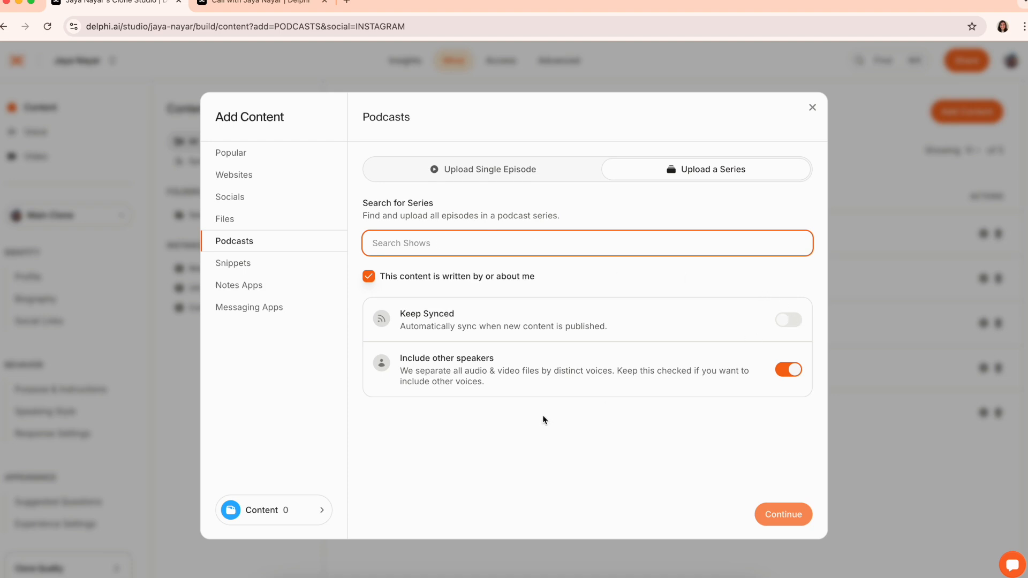
click(256, 272)
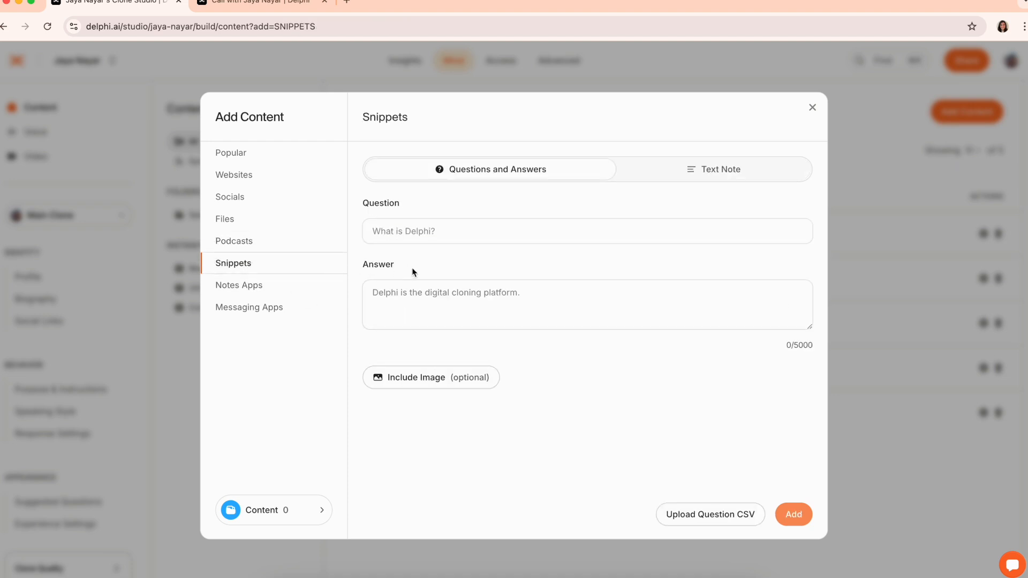
Add a snippet: 'What is your favorite kind of ice cream?' answered 'Mint chip'
click(455, 231)
click(478, 271)
click(478, 314)
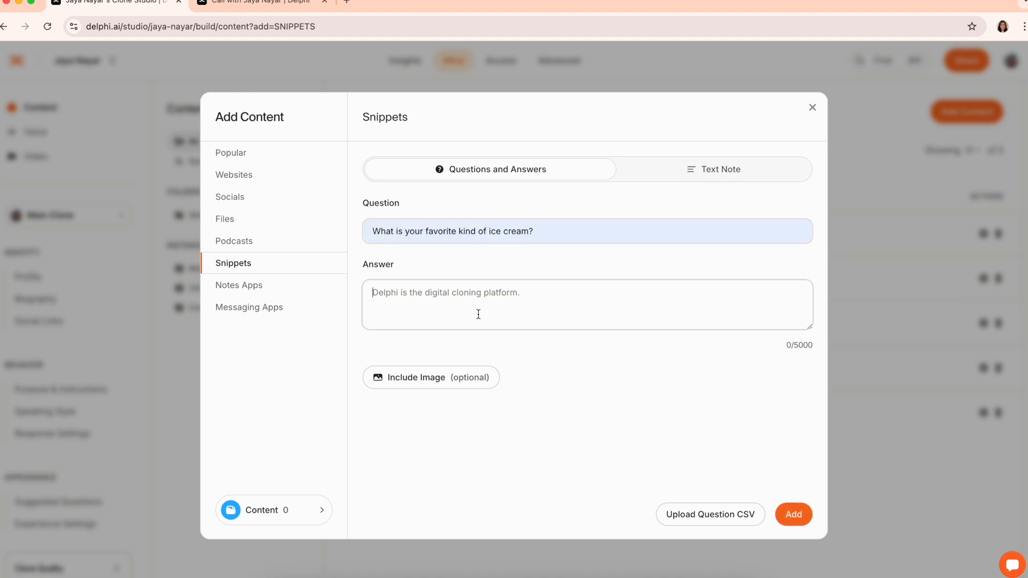
text(Mint chip)
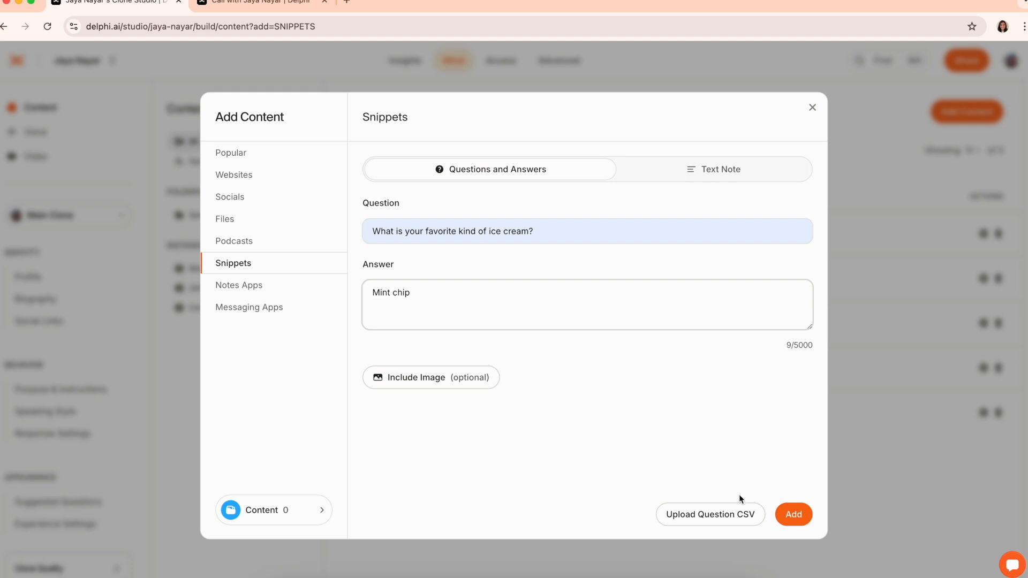
click(794, 515)
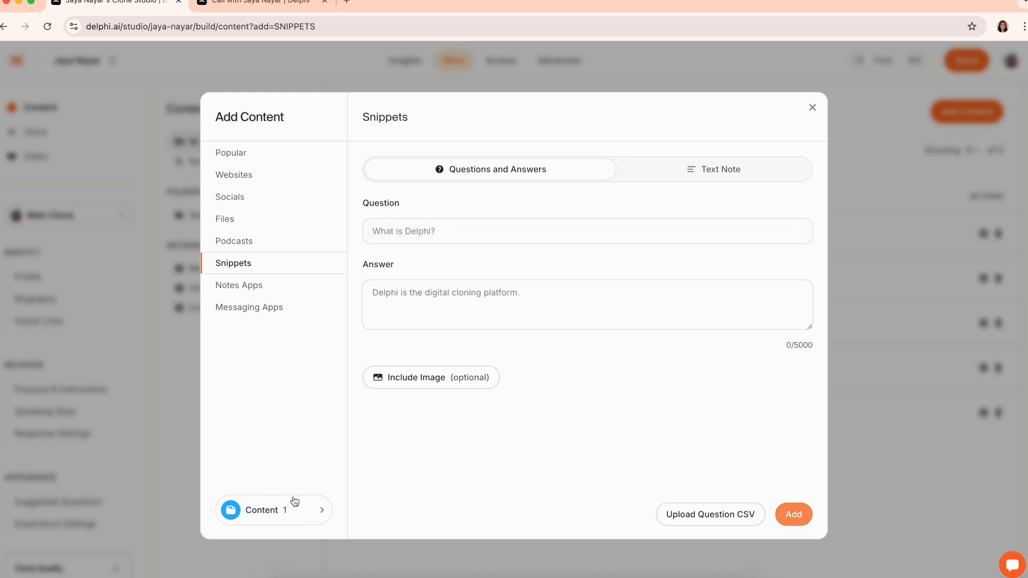
Browse Text Note, Notes Apps and Messaging Apps, then review the selected content
click(718, 181)
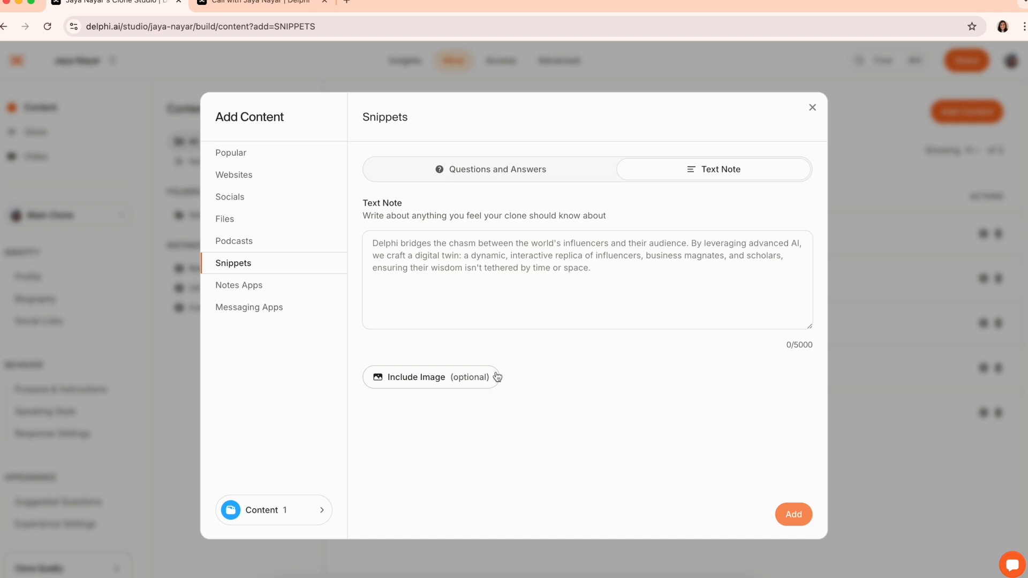
click(265, 285)
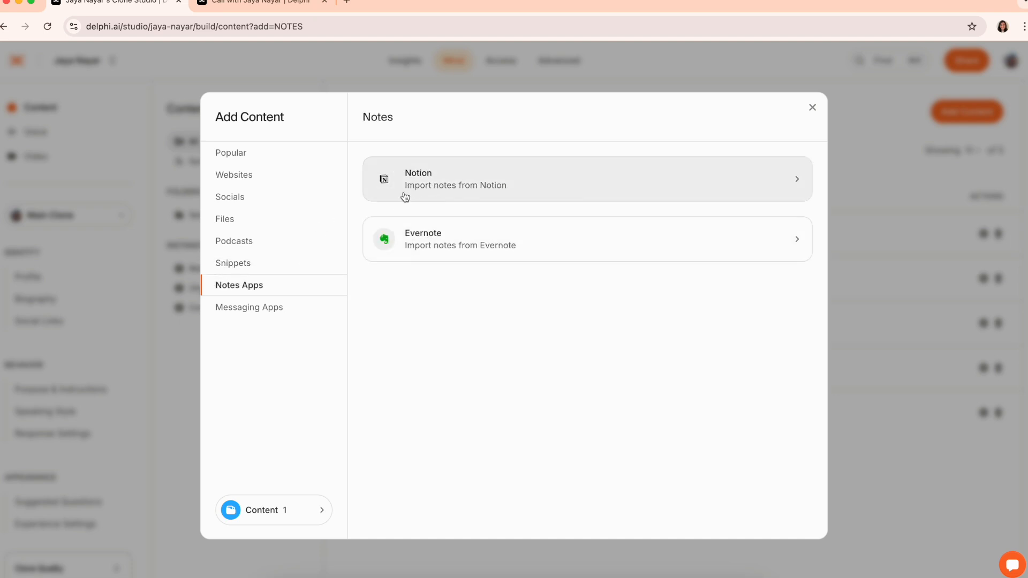
click(270, 308)
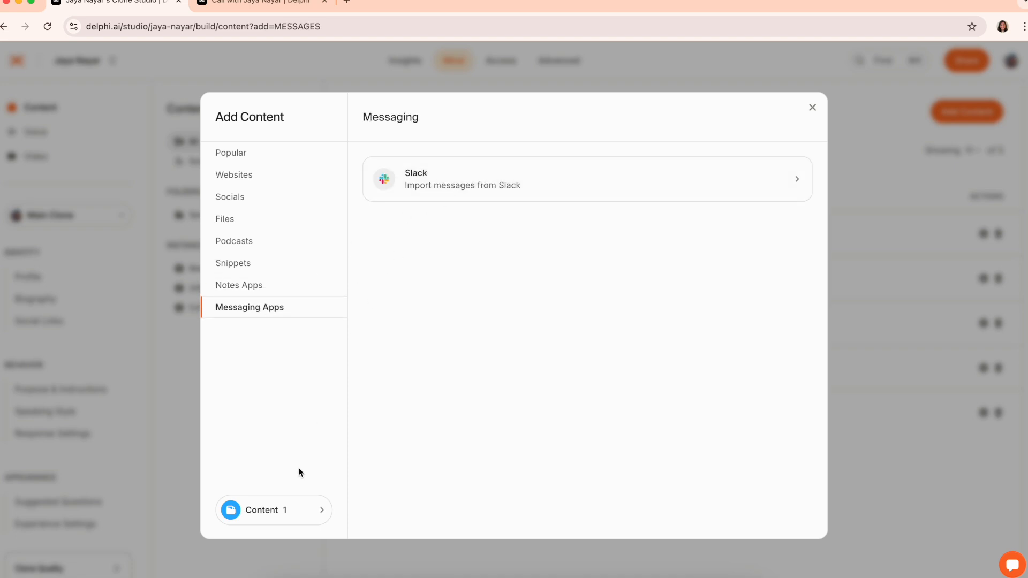
click(287, 513)
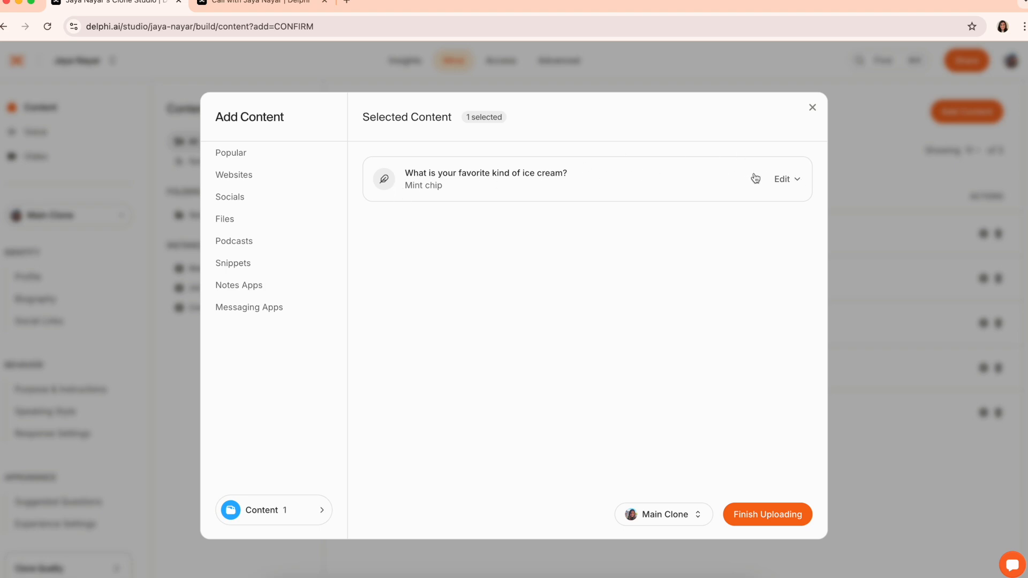
click(778, 182)
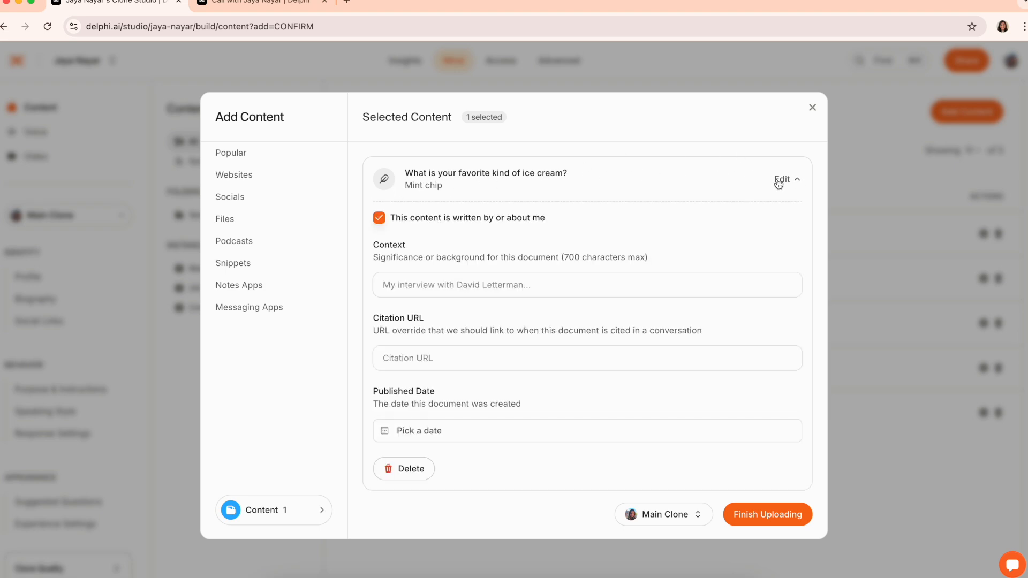
click(502, 222)
click(499, 221)
click(495, 279)
text(This is what I always order at an ice cream store)
click(492, 348)
text(www....)
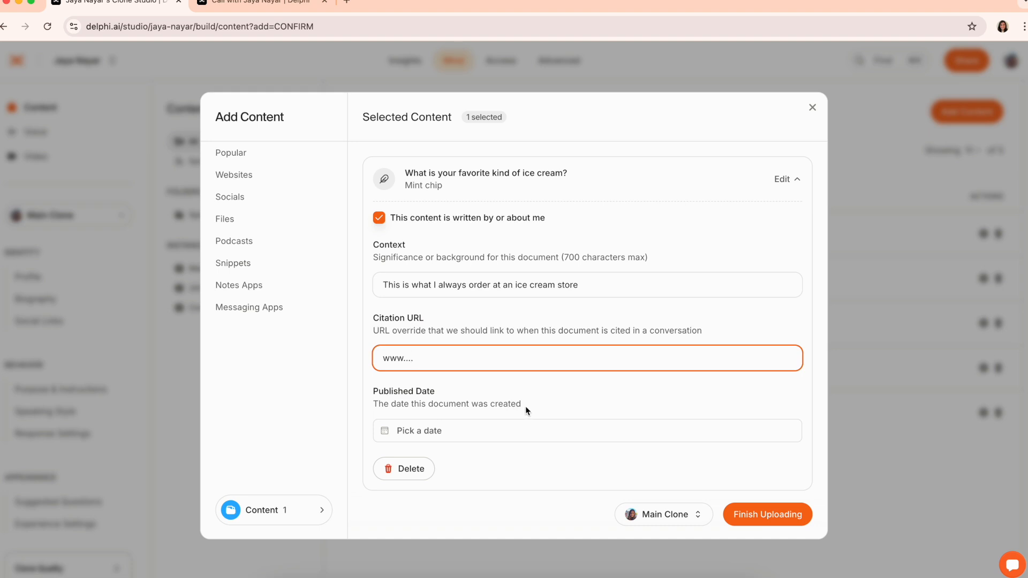
Set the published date to January 6, 2022, check instance access, and finish uploading
click(524, 431)
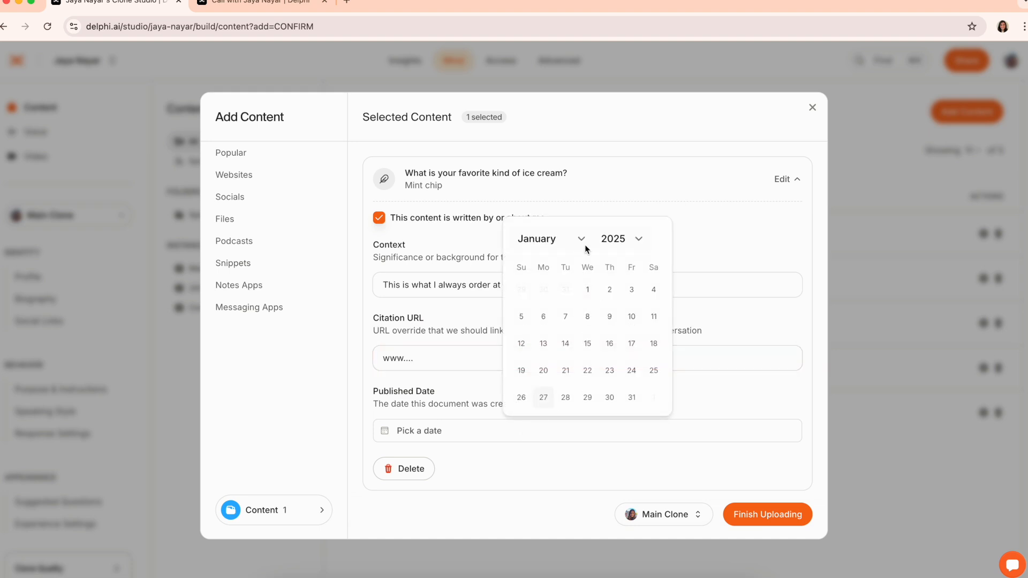
click(616, 242)
click(628, 194)
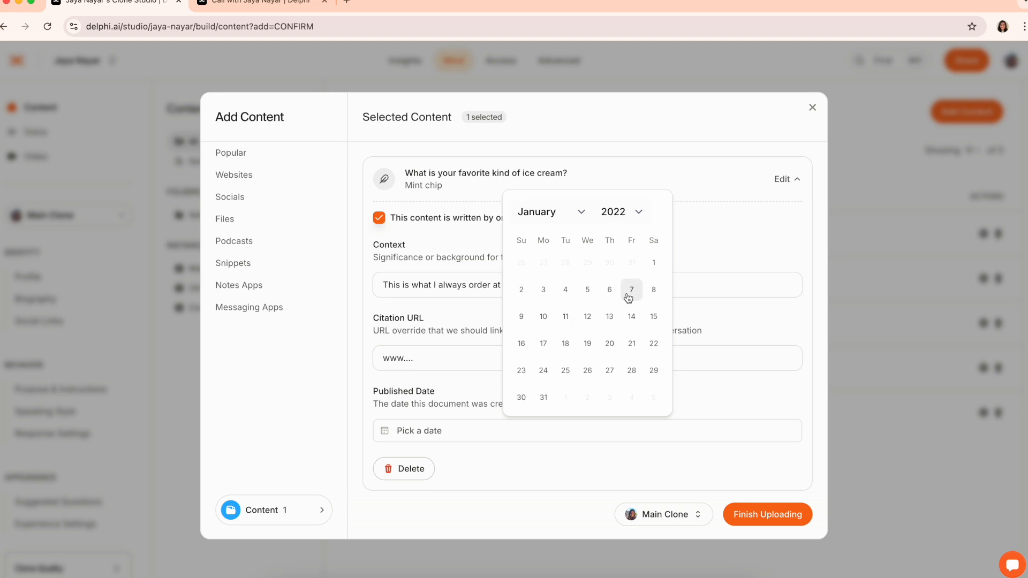
click(610, 290)
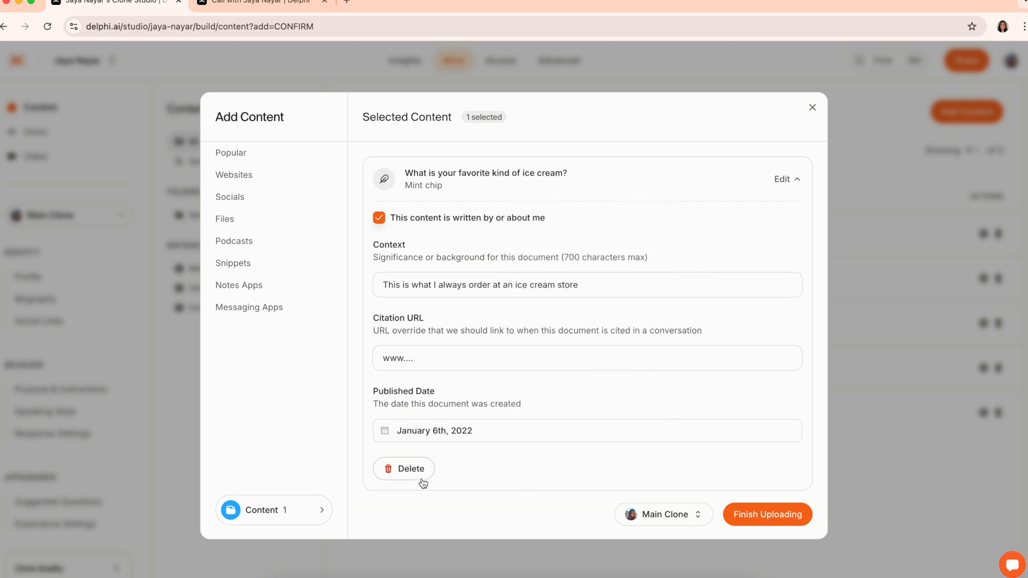
click(664, 515)
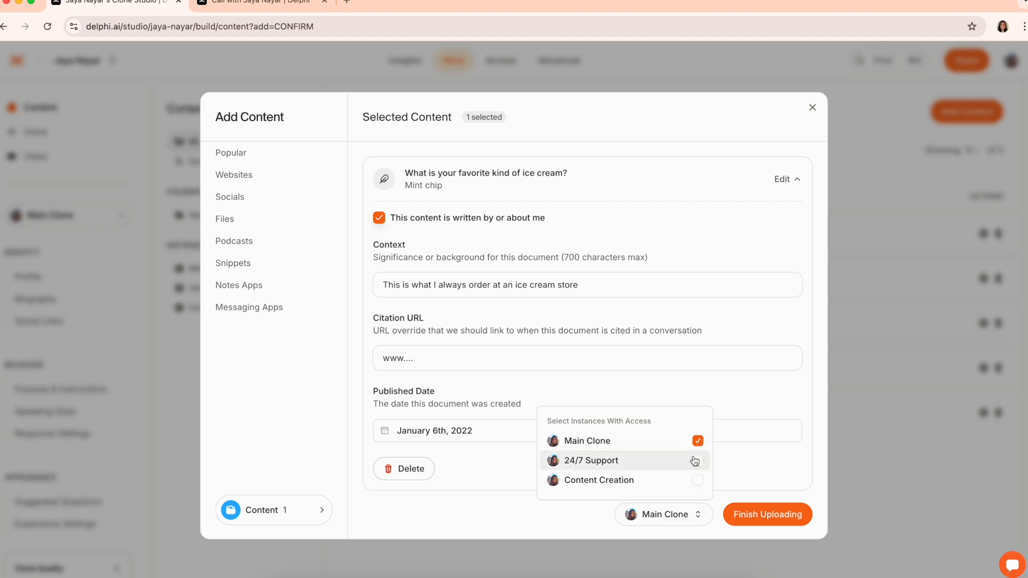
click(753, 482)
click(760, 520)
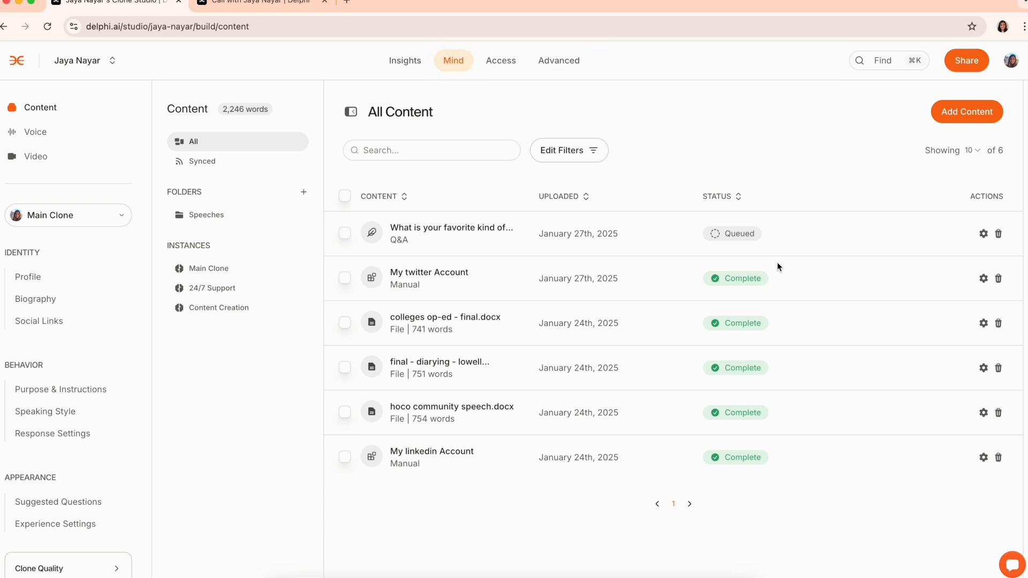
Look at the Status filter, then sort content by title and by upload date, newest first
click(583, 160)
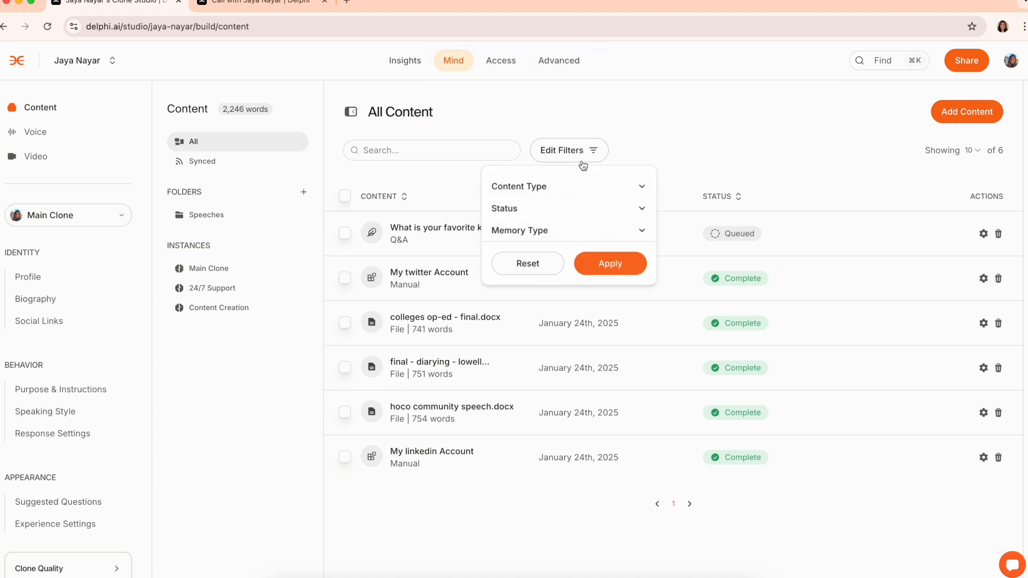
click(641, 211)
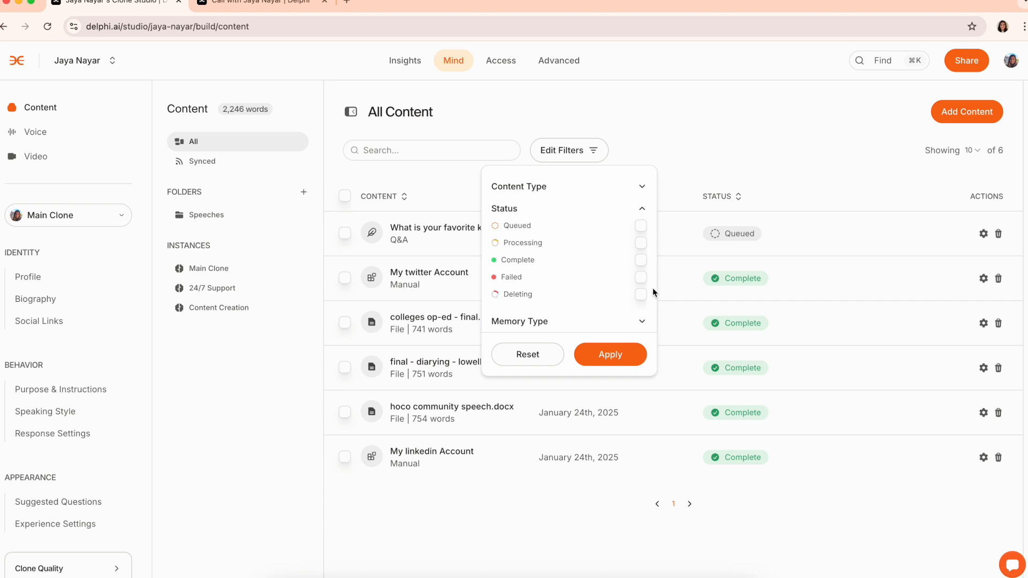
click(564, 158)
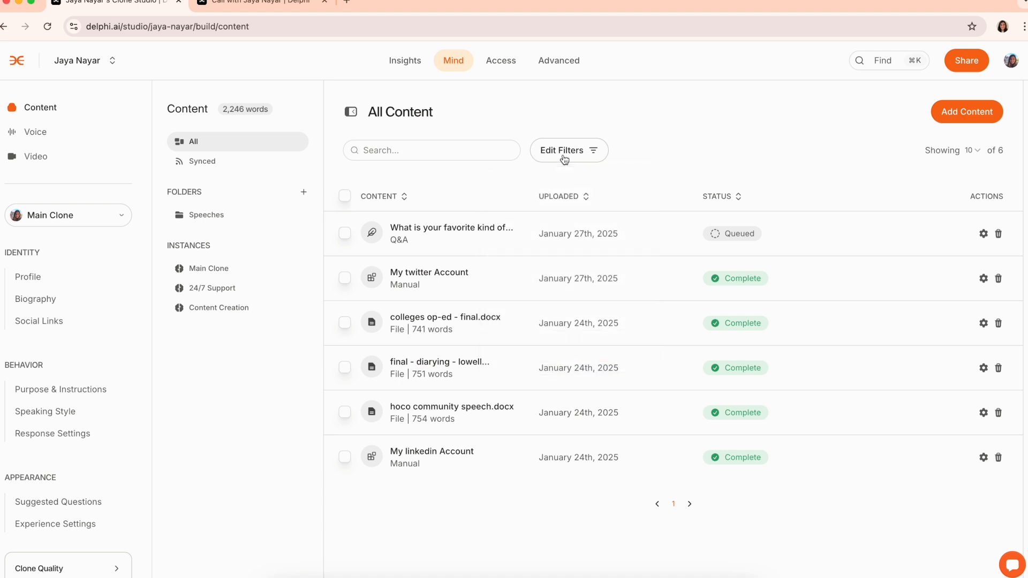
click(401, 198)
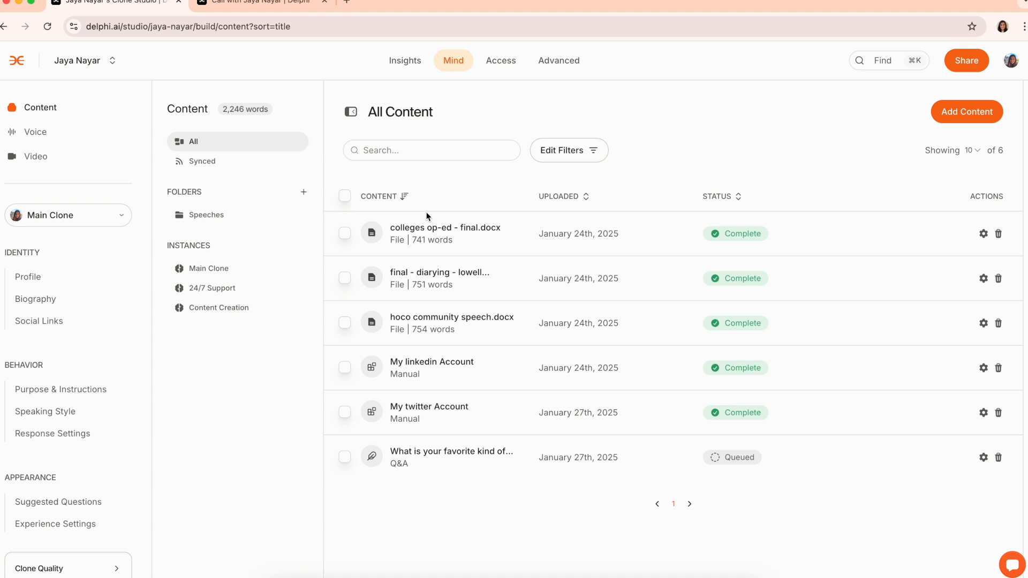
click(404, 202)
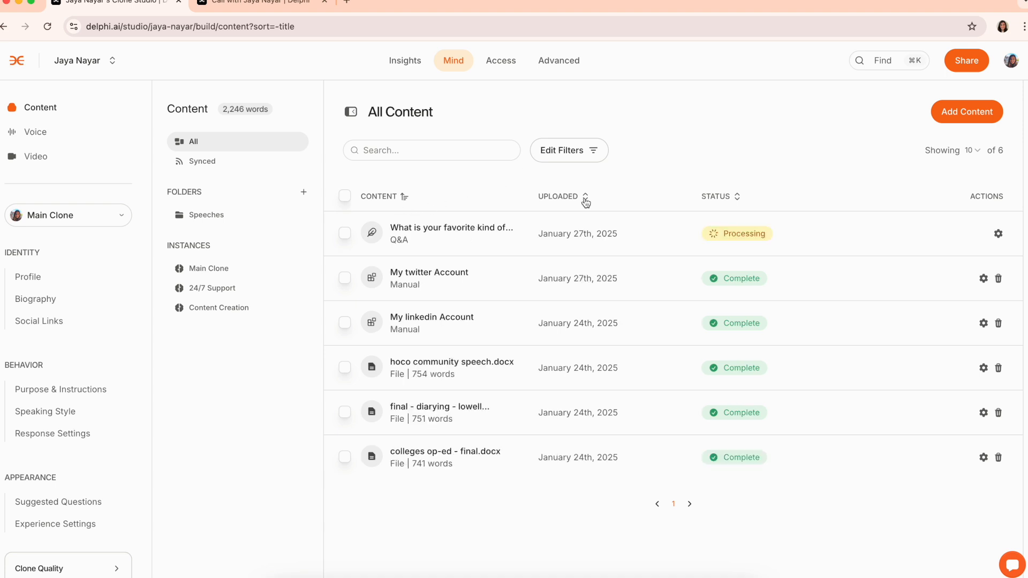
click(583, 197)
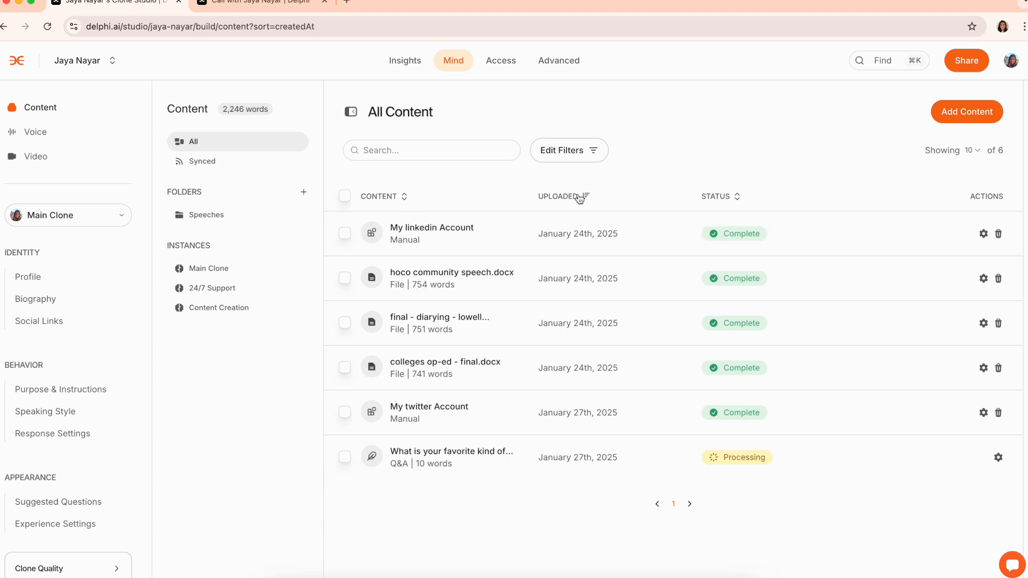
click(580, 199)
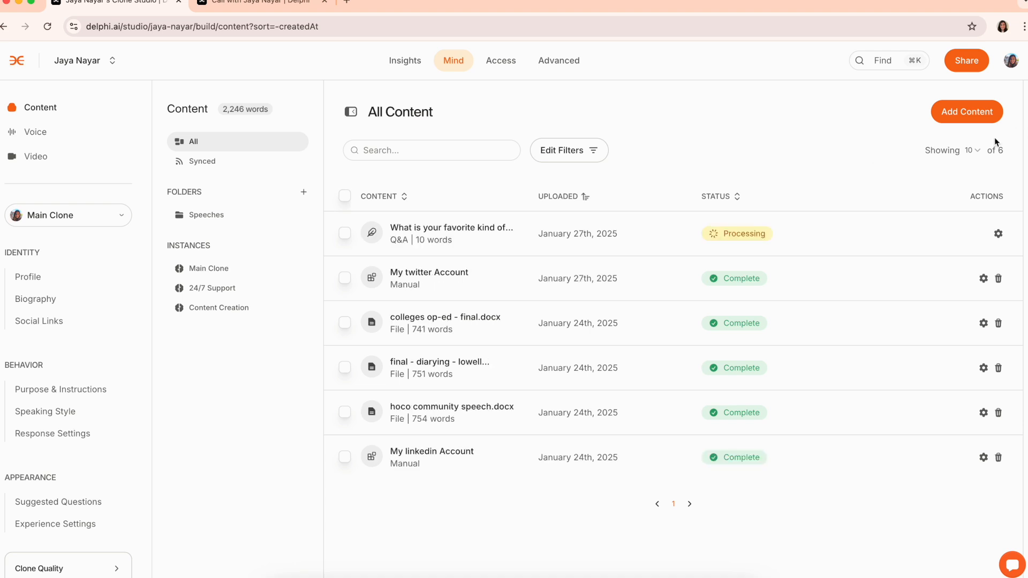
In the colleges op-ed - final.docx settings, review context and citation, toggling Hide Citations on and off
click(982, 322)
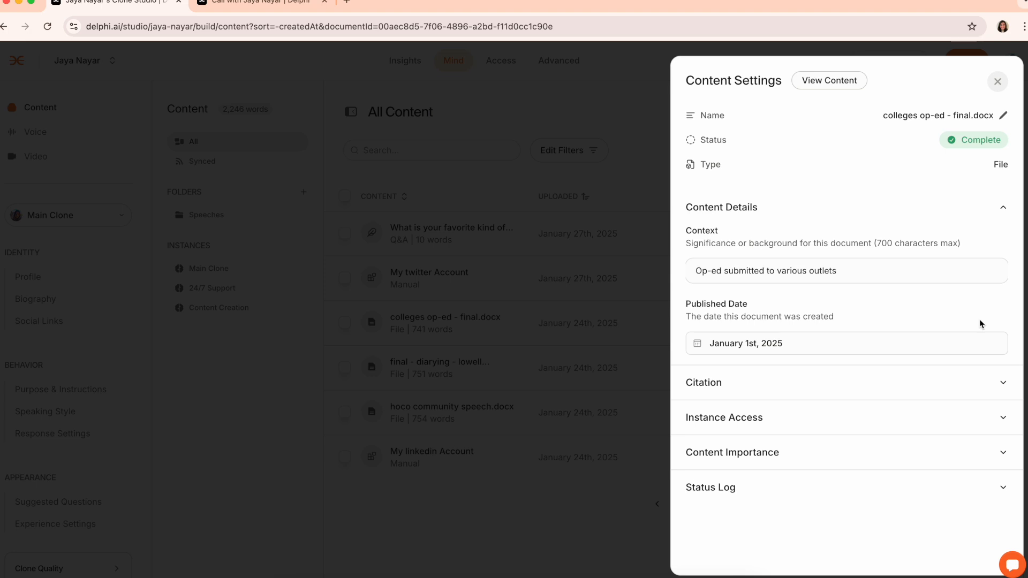
triple_click(909, 278)
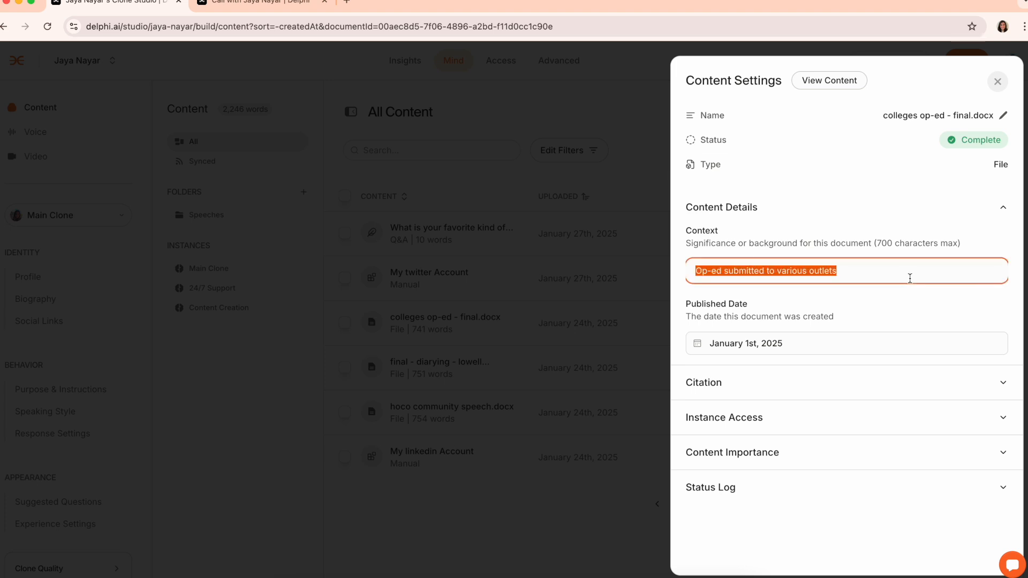
click(880, 332)
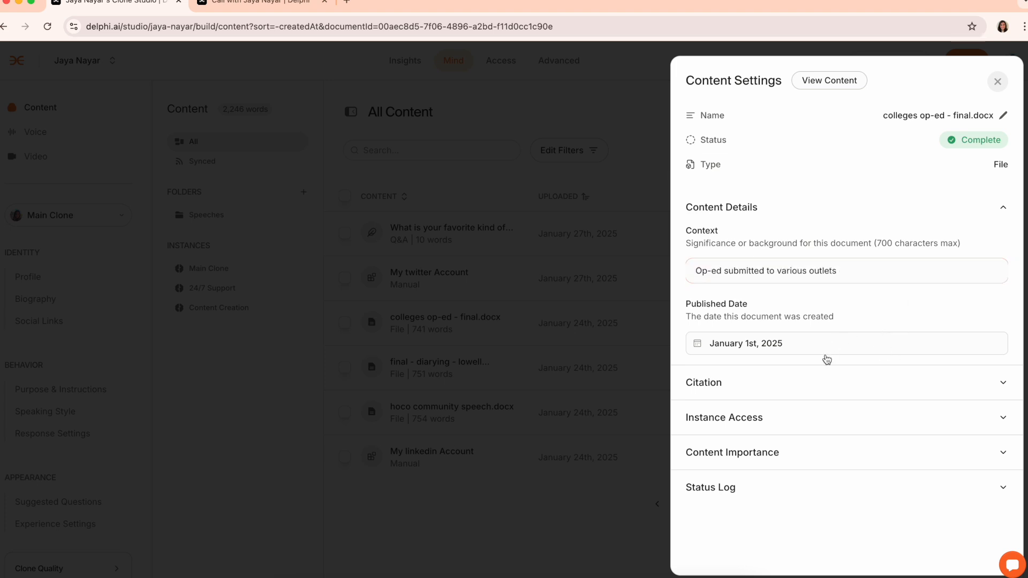
click(835, 383)
scroll(835, 386, down, 2)
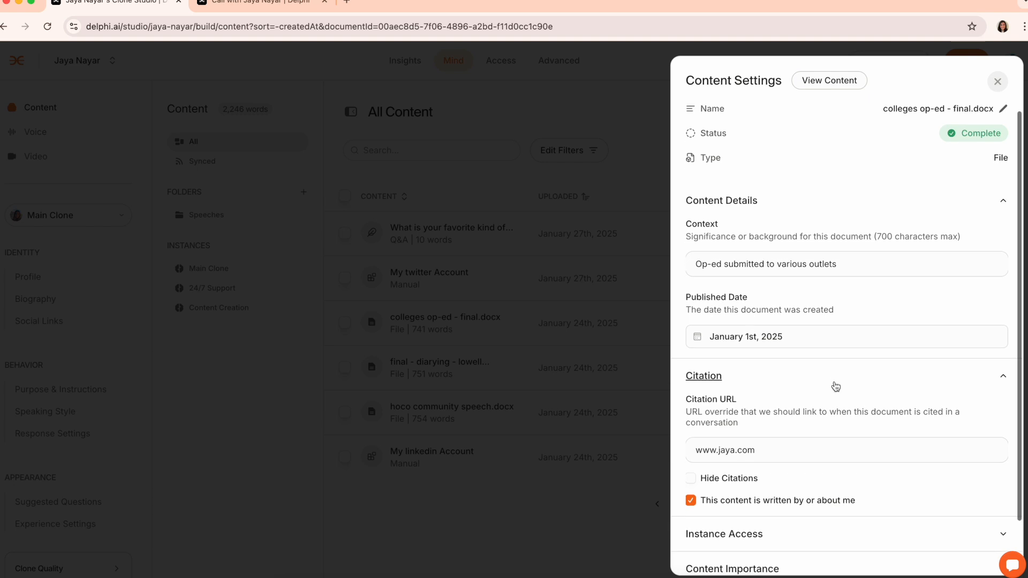
triple_click(746, 389)
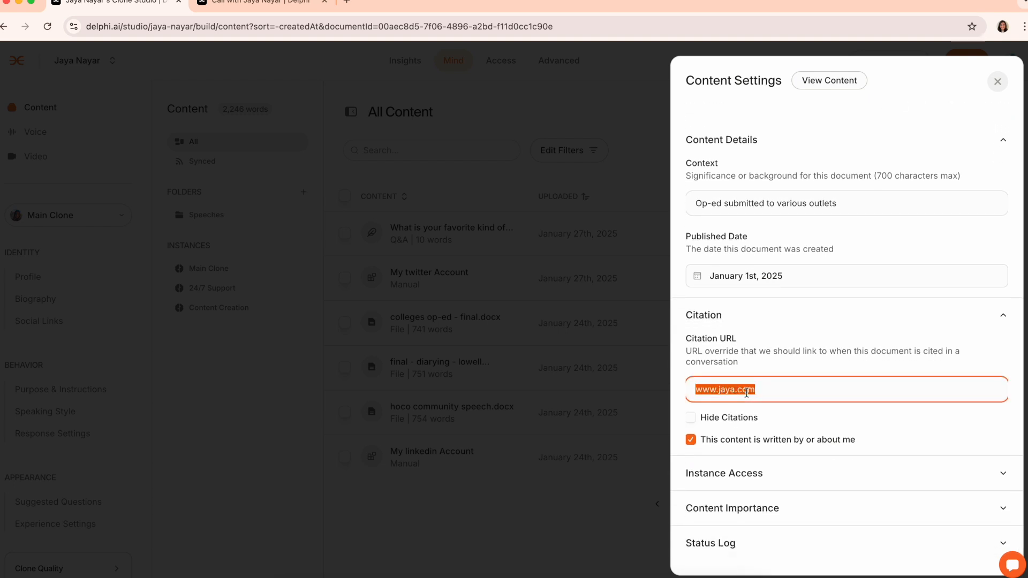
click(719, 419)
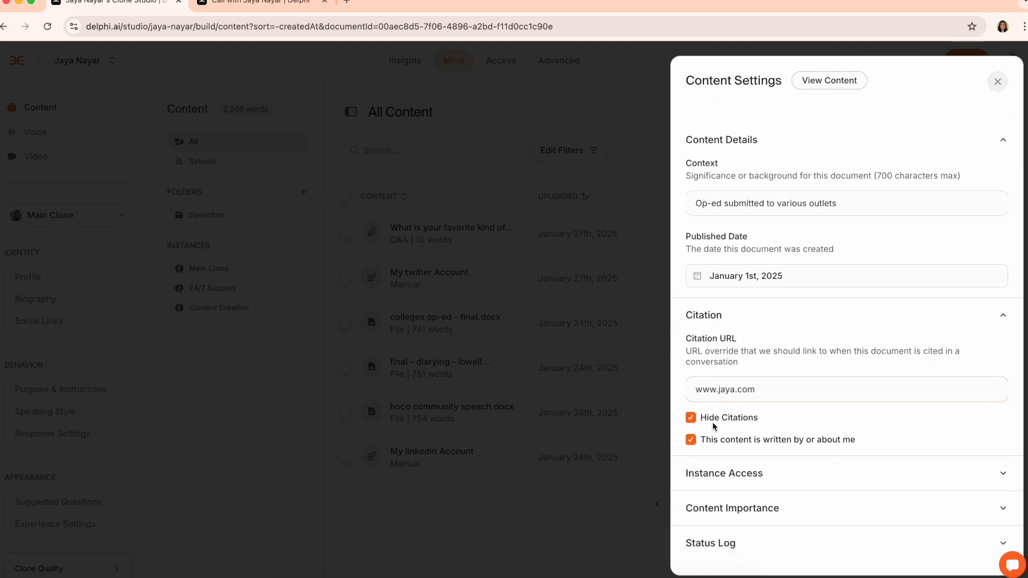
click(715, 423)
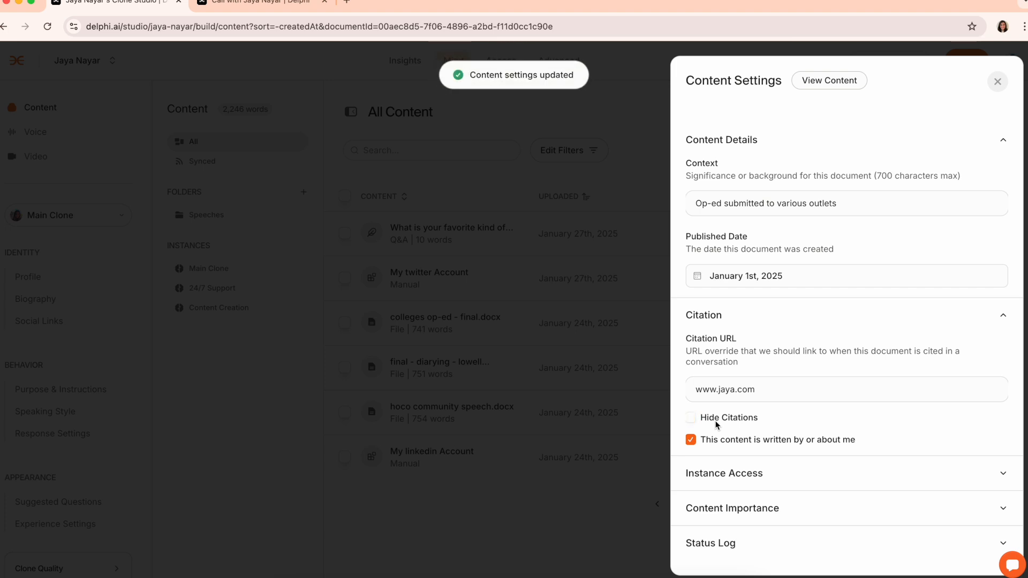
Remove 24/7 Support's access, lower importance from 5 to 3, download the file, and close settings
click(785, 474)
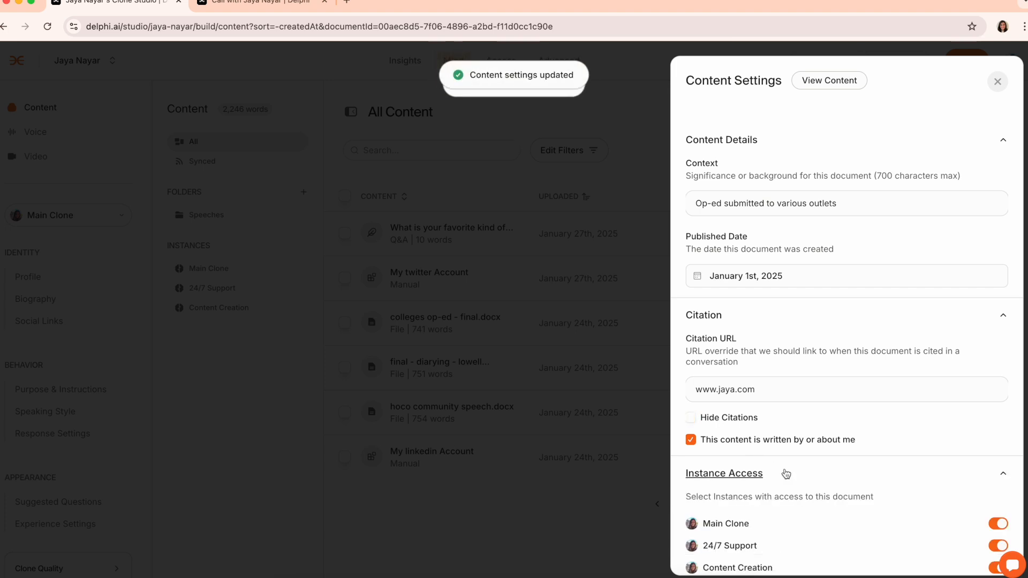
scroll(782, 475, down, 3)
click(998, 454)
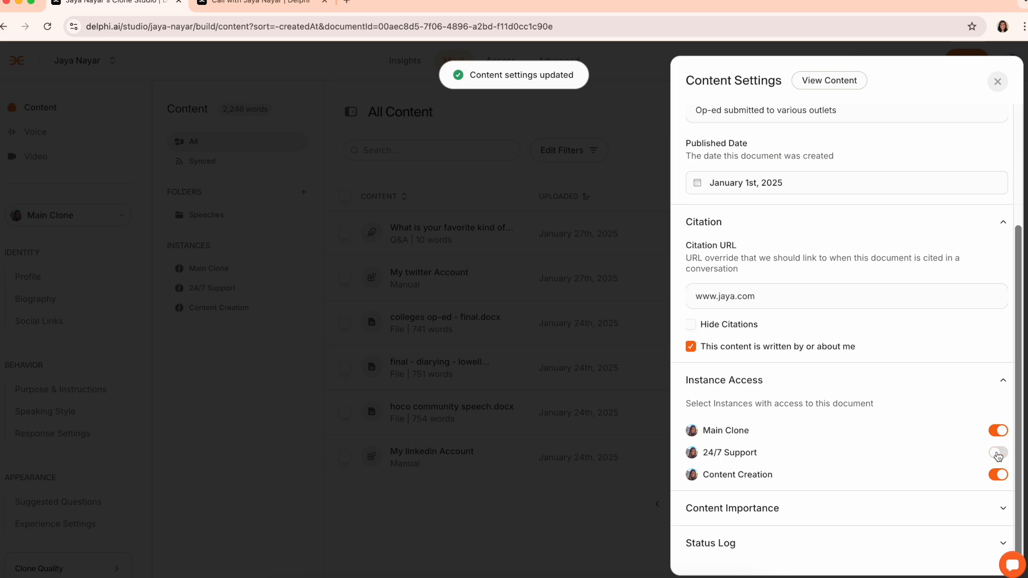
click(876, 505)
scroll(878, 506, down, 1)
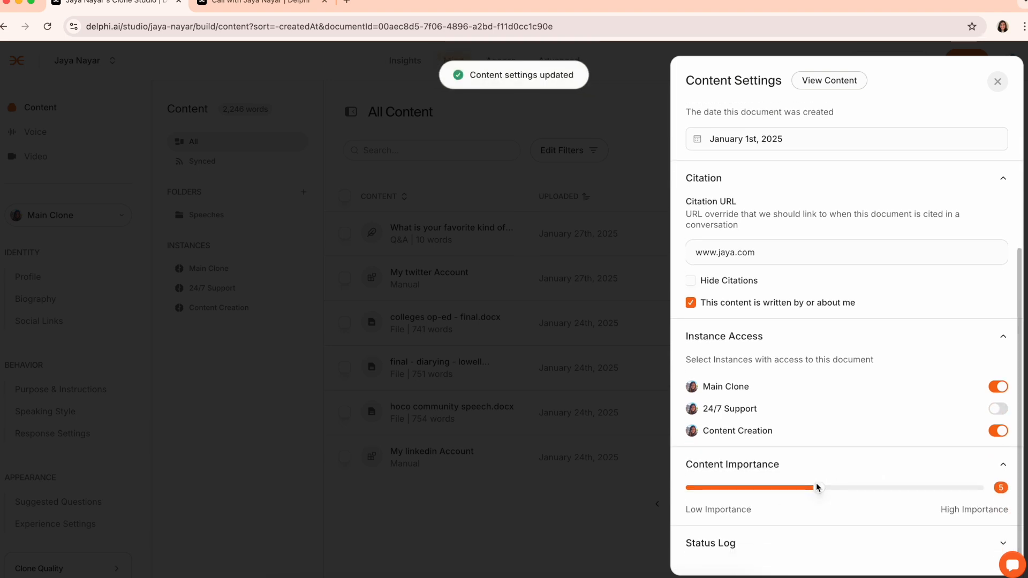
drag(819, 487, 763, 493)
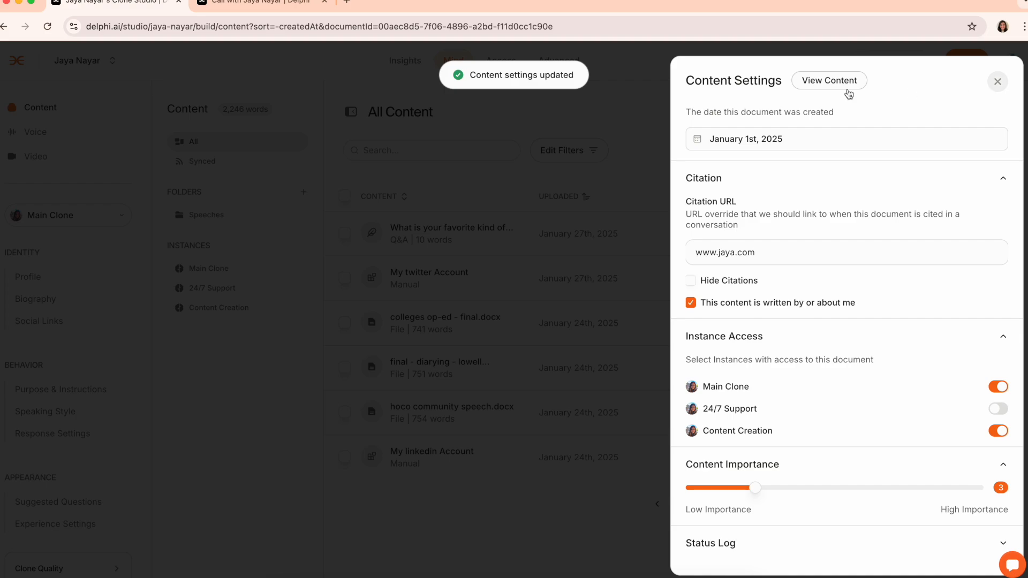
click(816, 84)
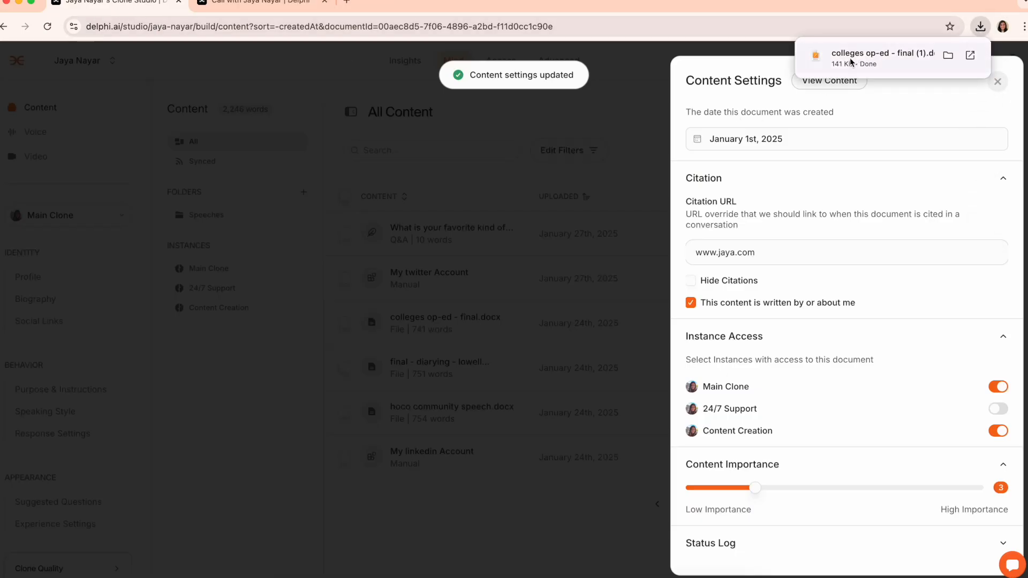
click(997, 81)
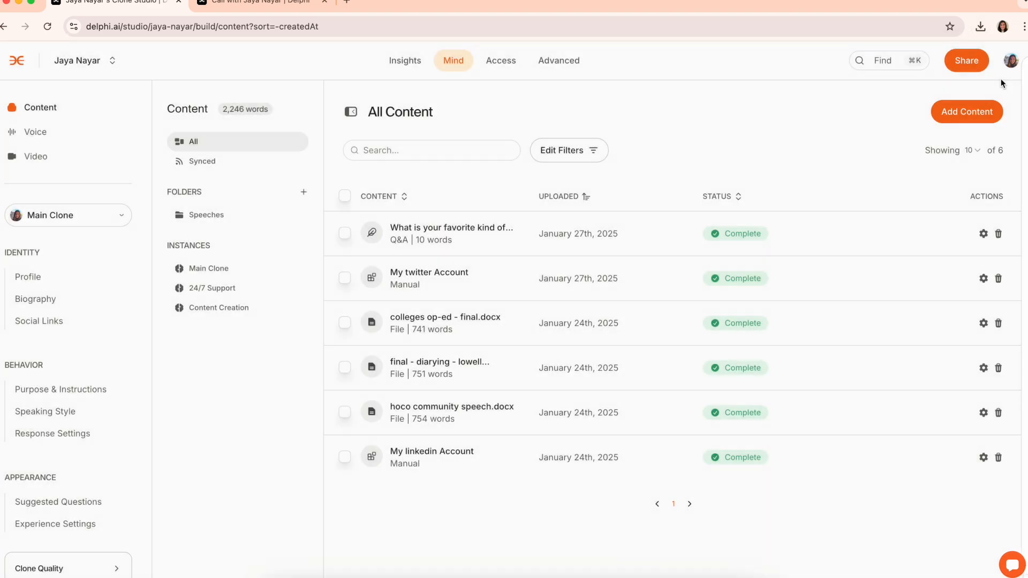
Delete the ice cream Q&A entry, then view Synced content and browse sync types without adding
click(999, 235)
click(619, 347)
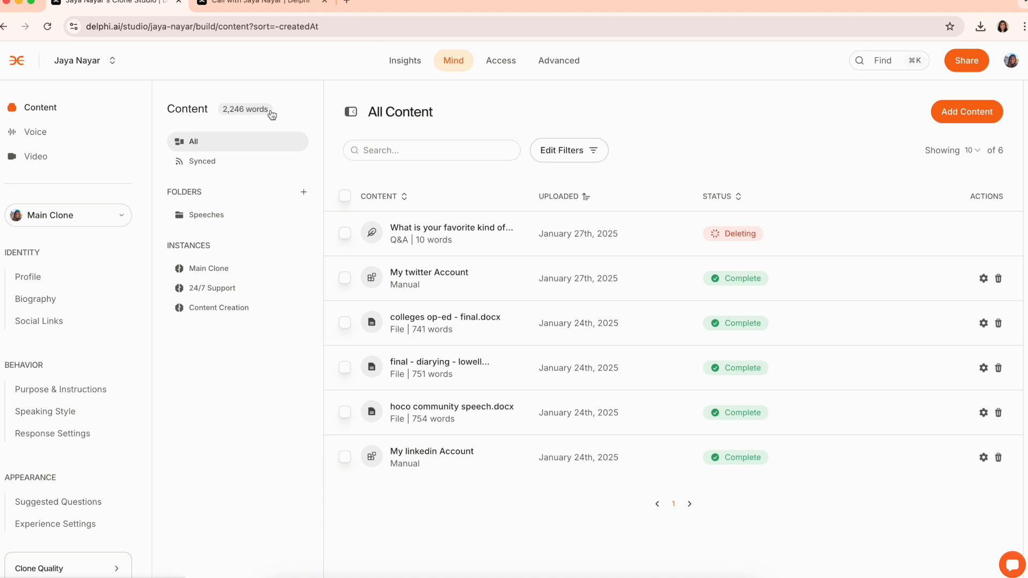
click(226, 166)
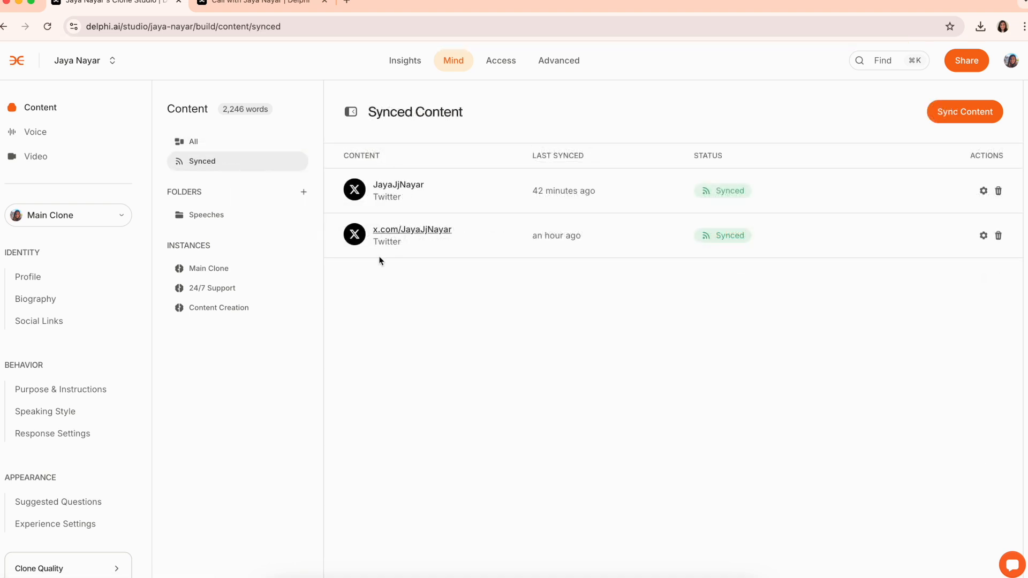
click(942, 108)
click(618, 331)
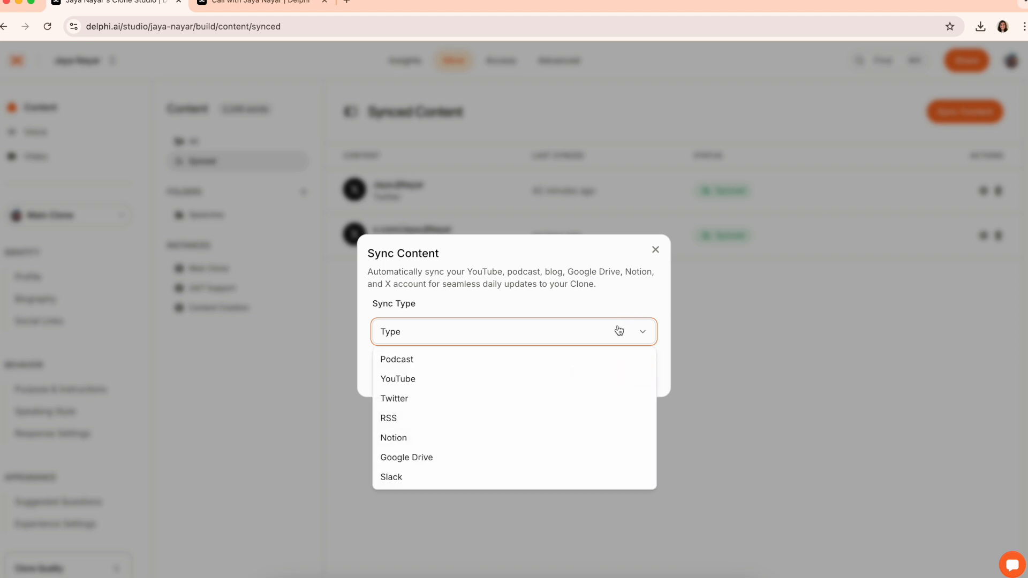
click(655, 250)
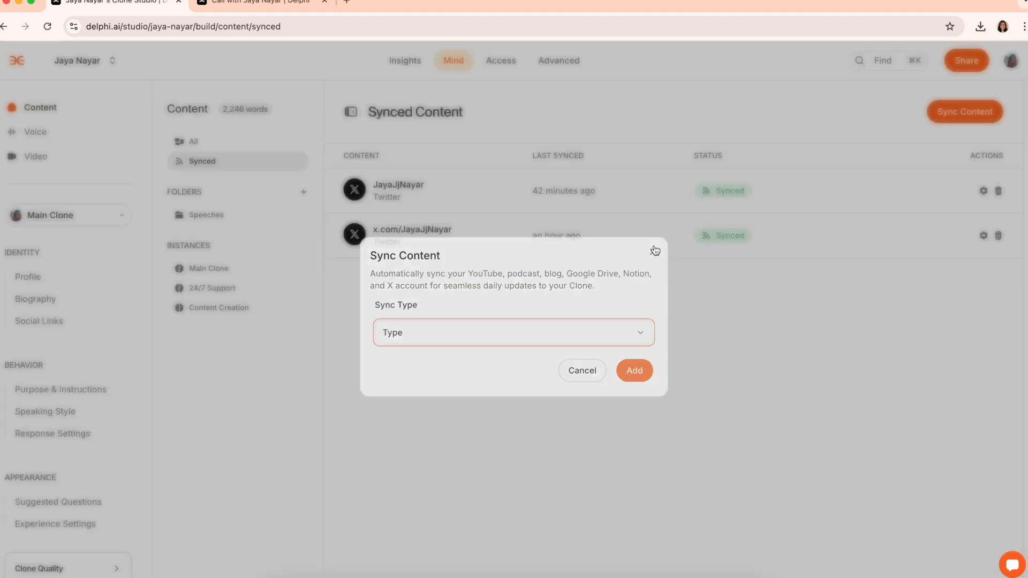
Open Speeches, cancel a new folder, then view Main Clone and Content Creation instance content
click(243, 216)
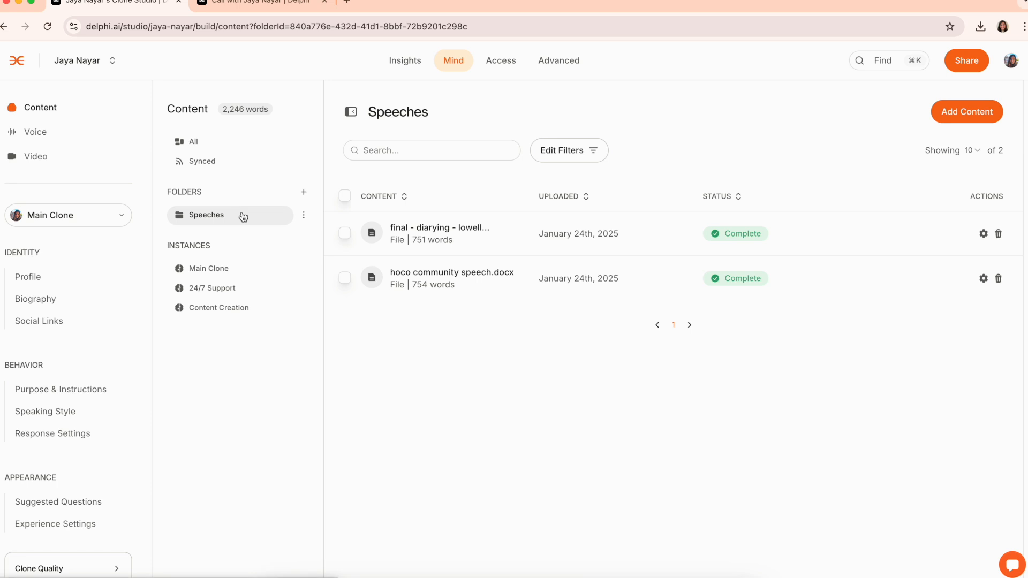
click(302, 193)
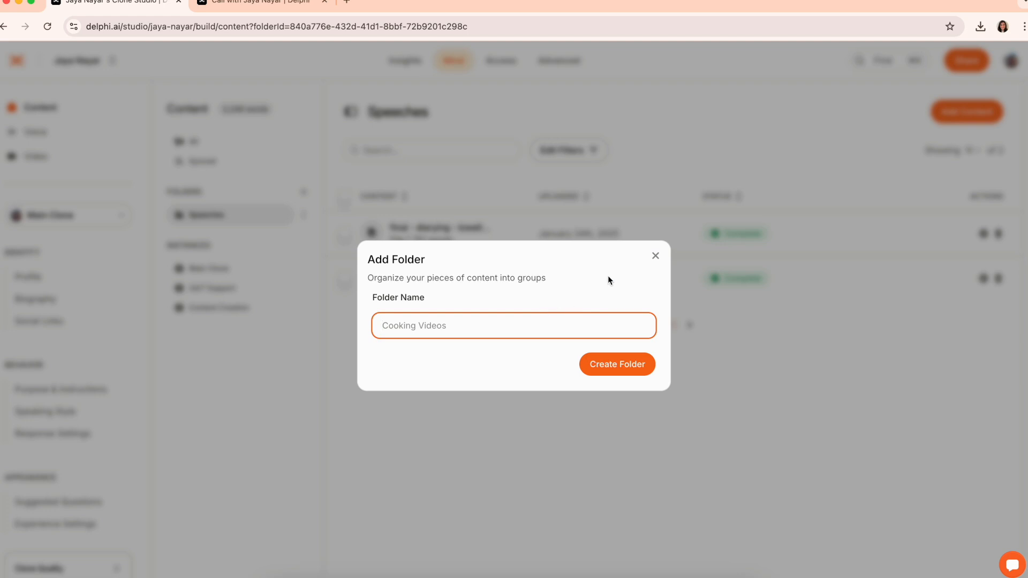
click(654, 257)
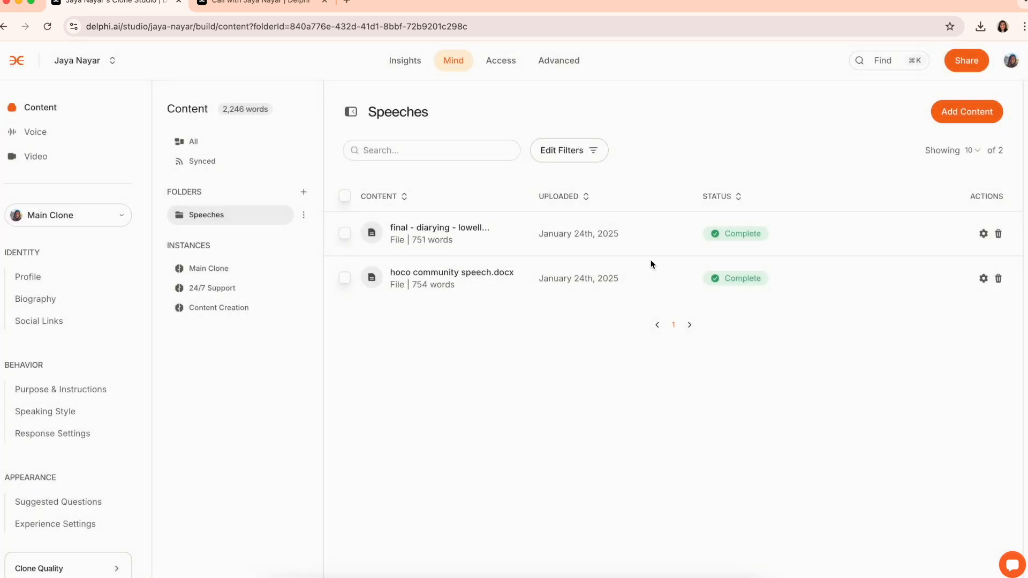
click(222, 269)
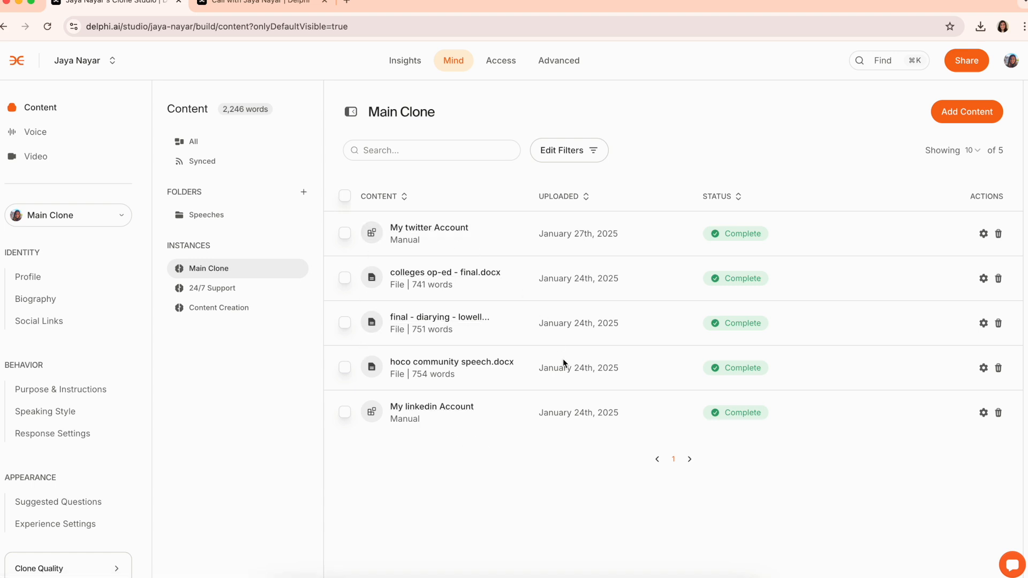
click(219, 316)
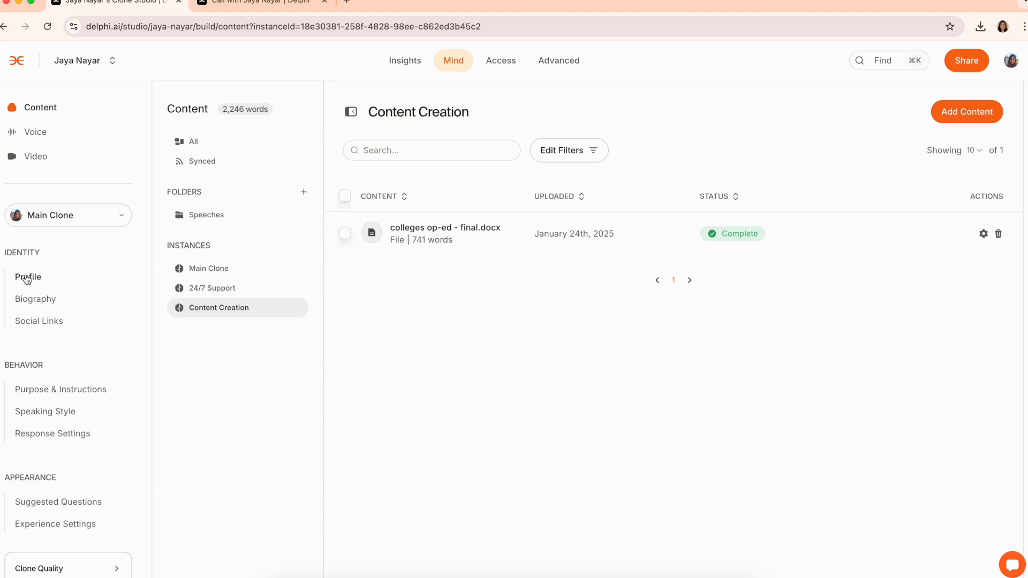
double_click(10, 251)
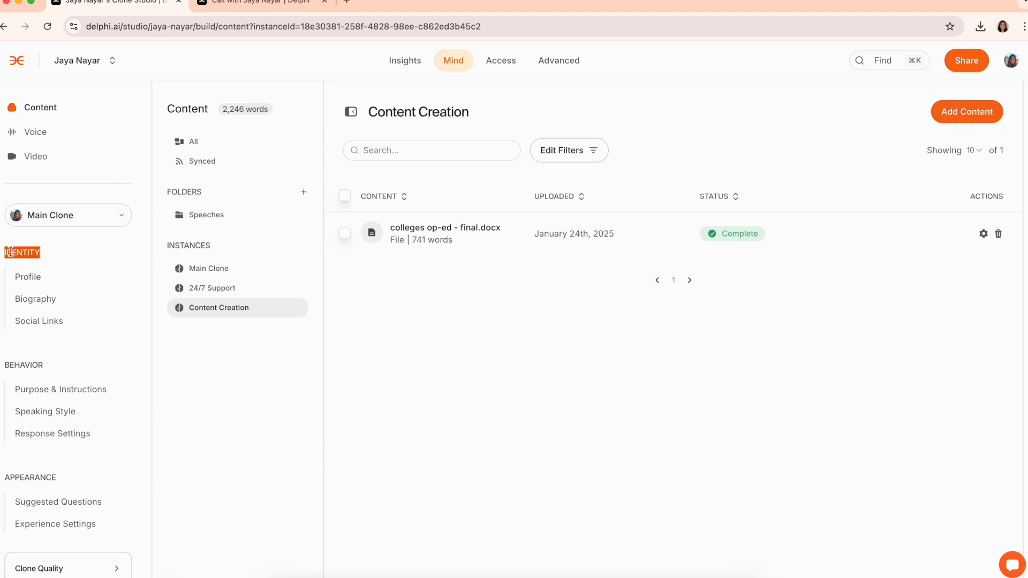
click(76, 215)
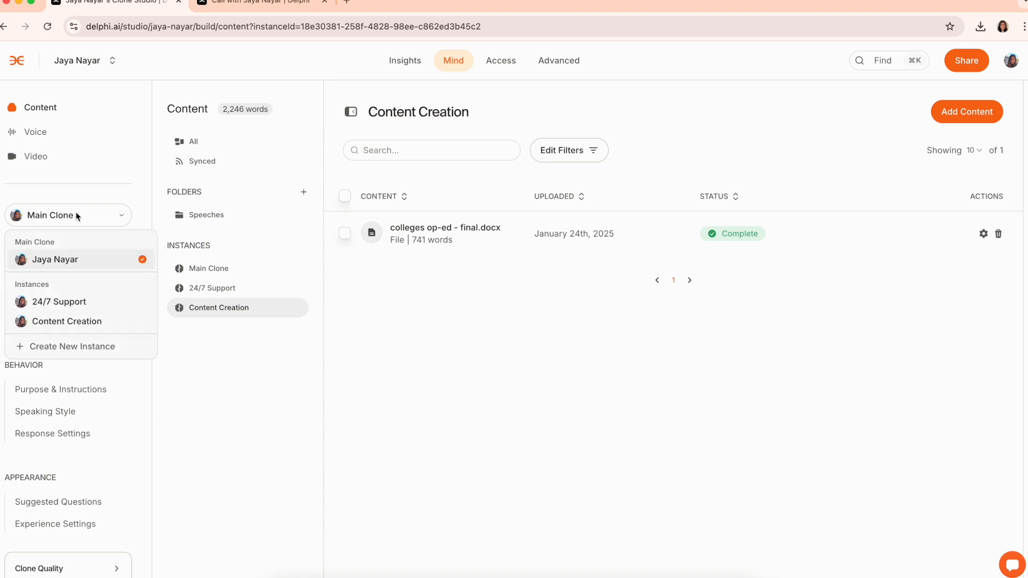
click(76, 215)
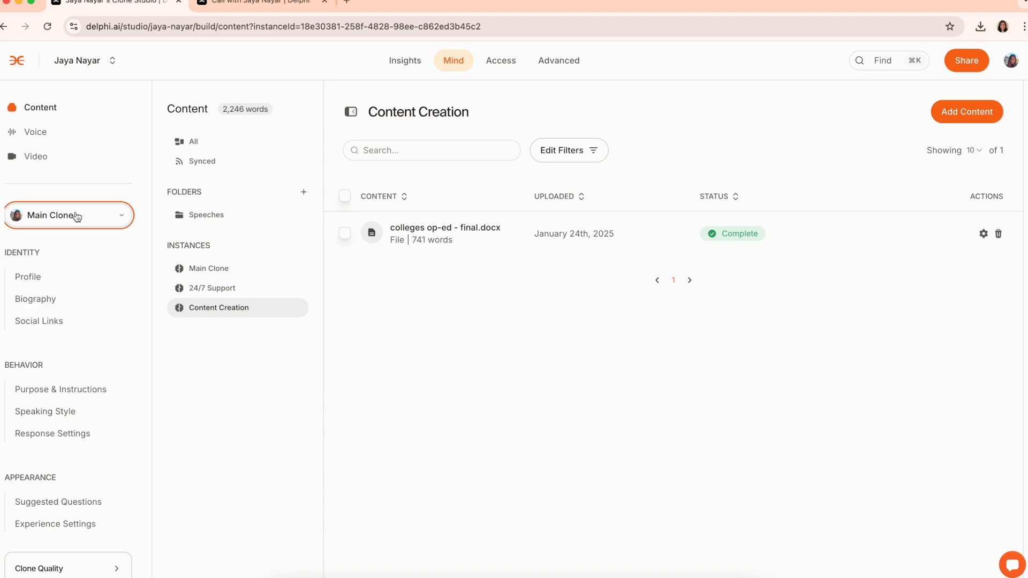
Try and revert a clone name edit on Profile, then go to Biography's Headline field
click(29, 279)
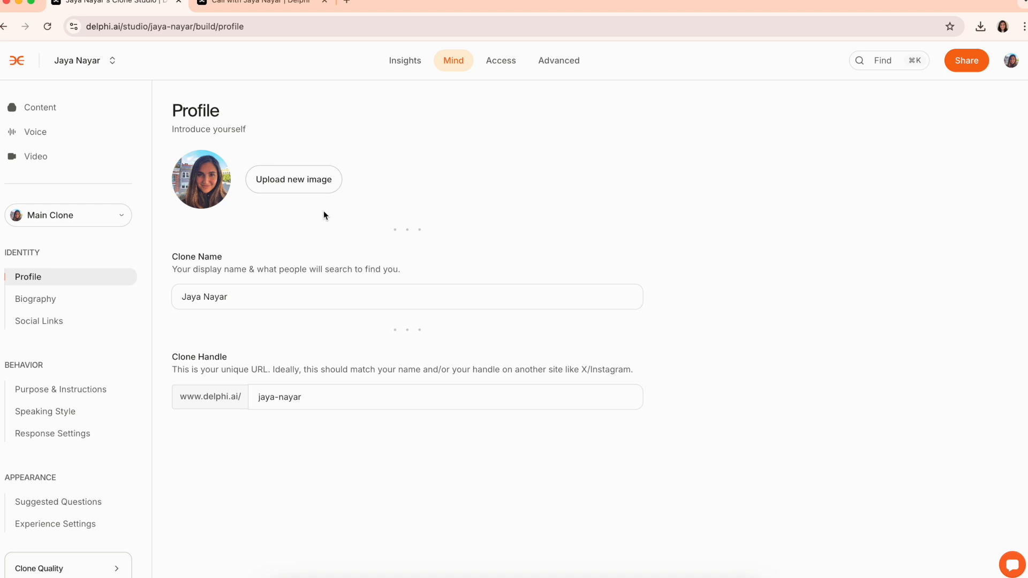
click(288, 297)
text(xx\)
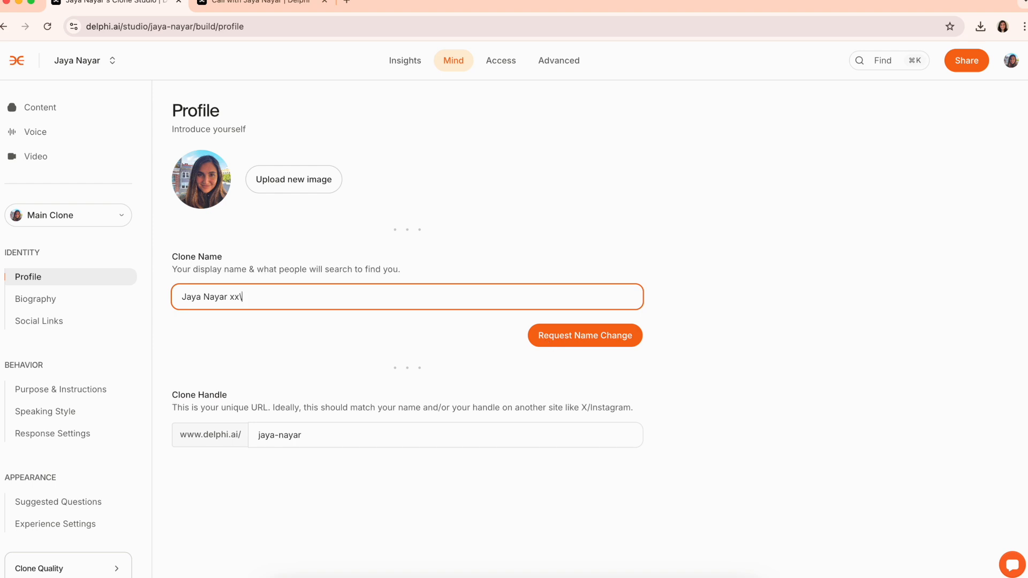
key(BackSpace)
key(BackSpace)
key(BackSpace)
click(487, 396)
click(57, 302)
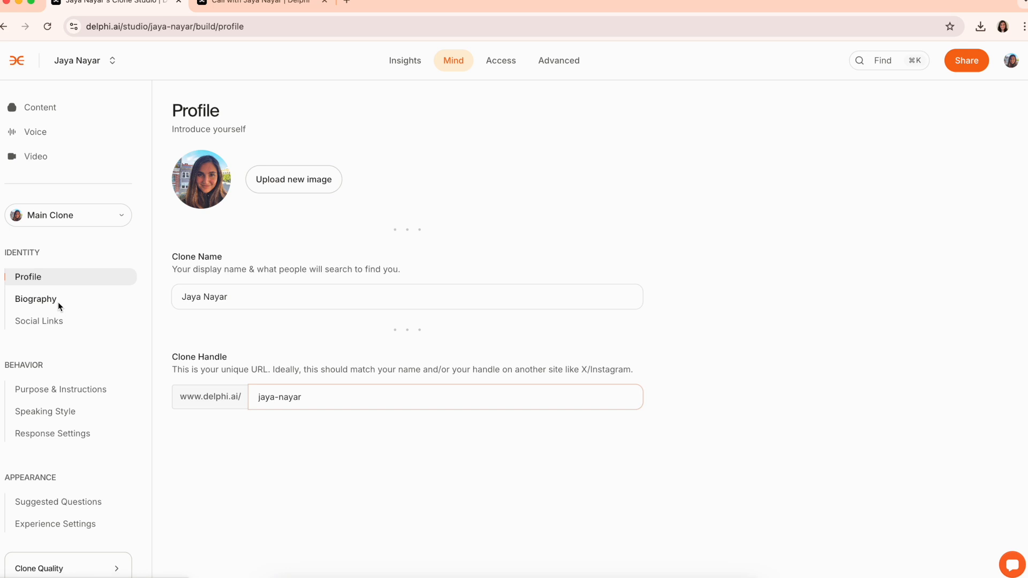
click(290, 197)
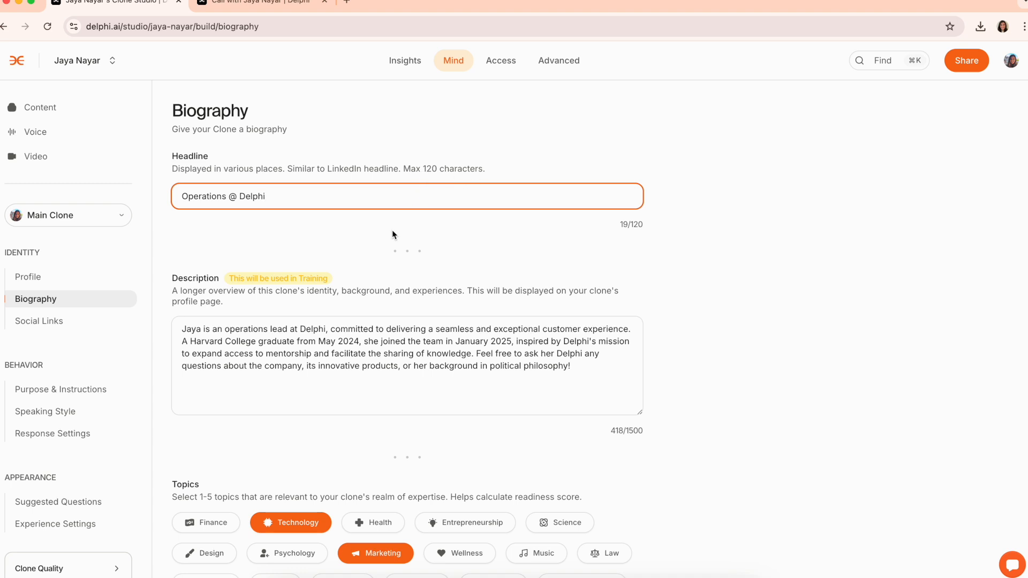
Look through the biography description and cancel adding another organization
scroll(348, 305, down, 1)
click(369, 309)
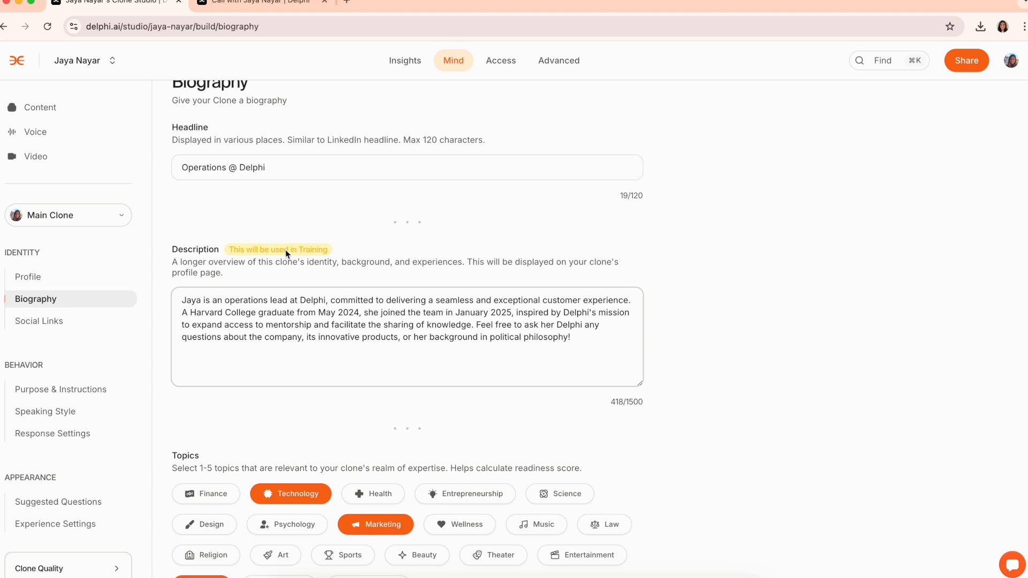
scroll(286, 253, down, 5)
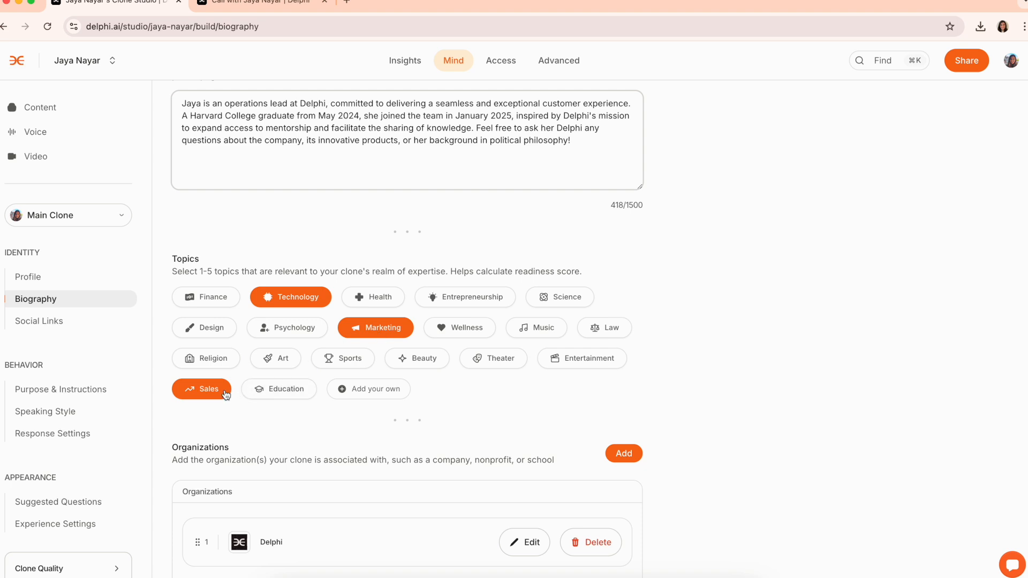
scroll(225, 394, down, 2)
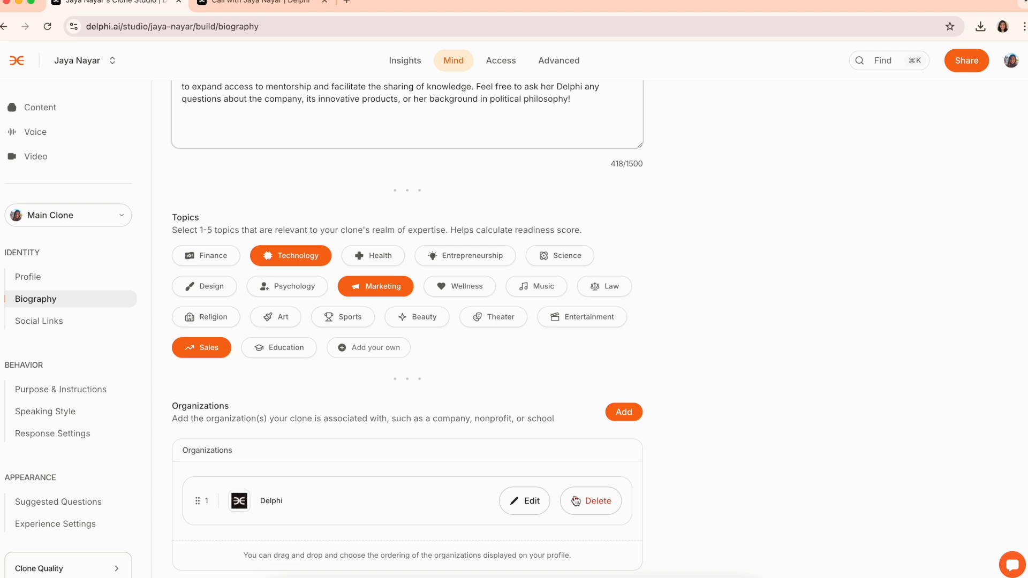
click(609, 412)
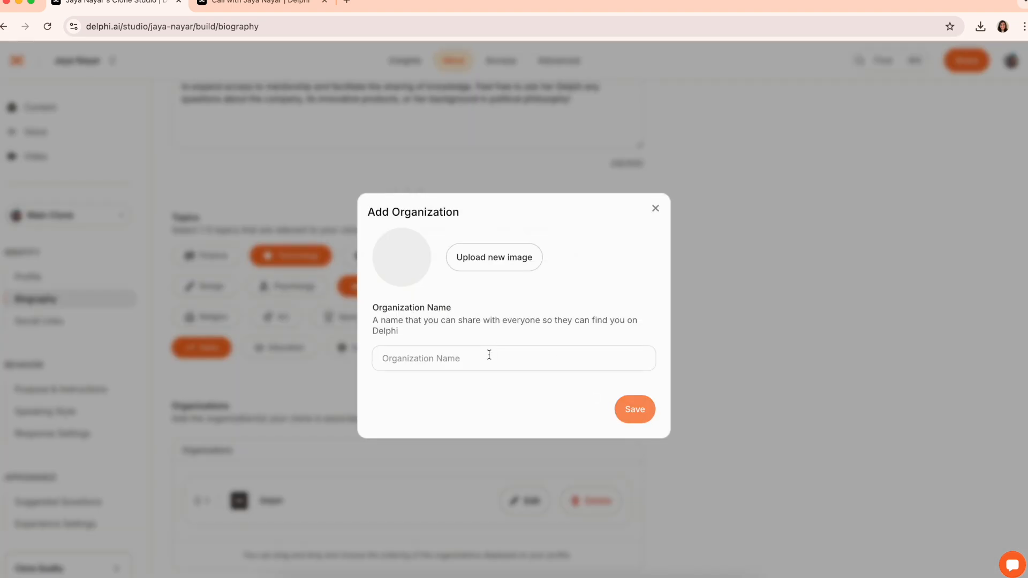
click(656, 210)
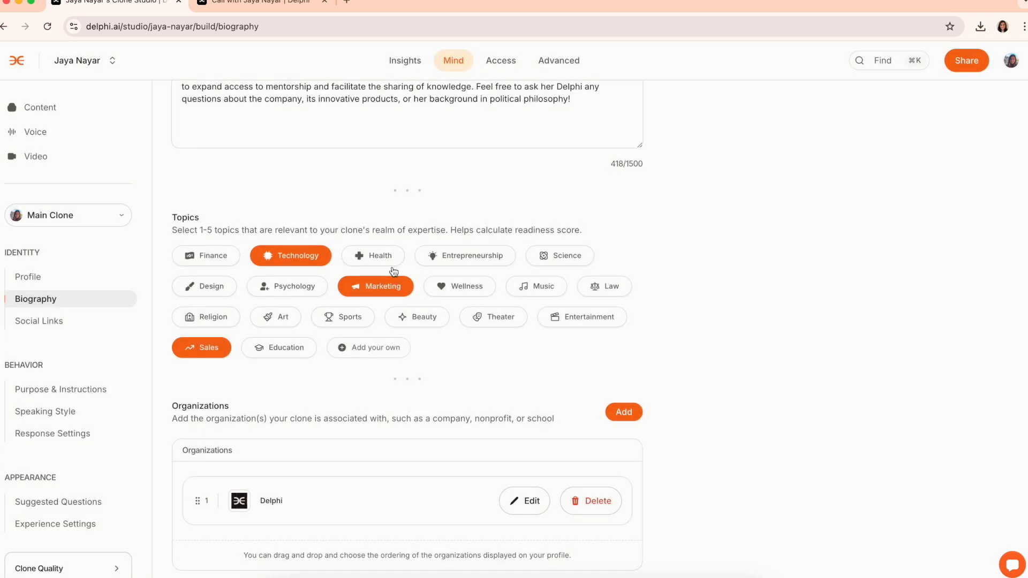
Go to Social Links and dismiss the Add Custom link prompt unchanged
click(79, 323)
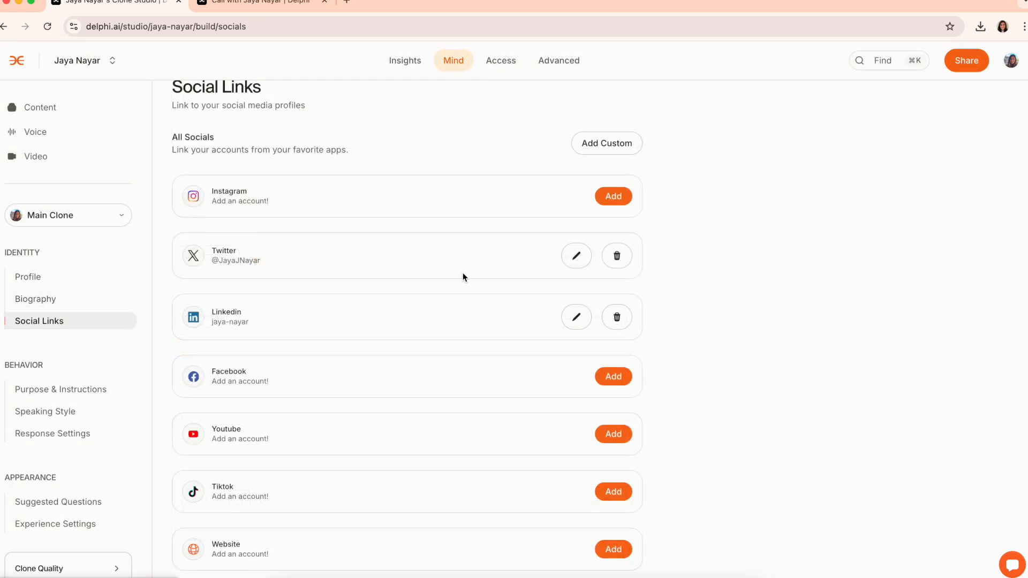
click(588, 145)
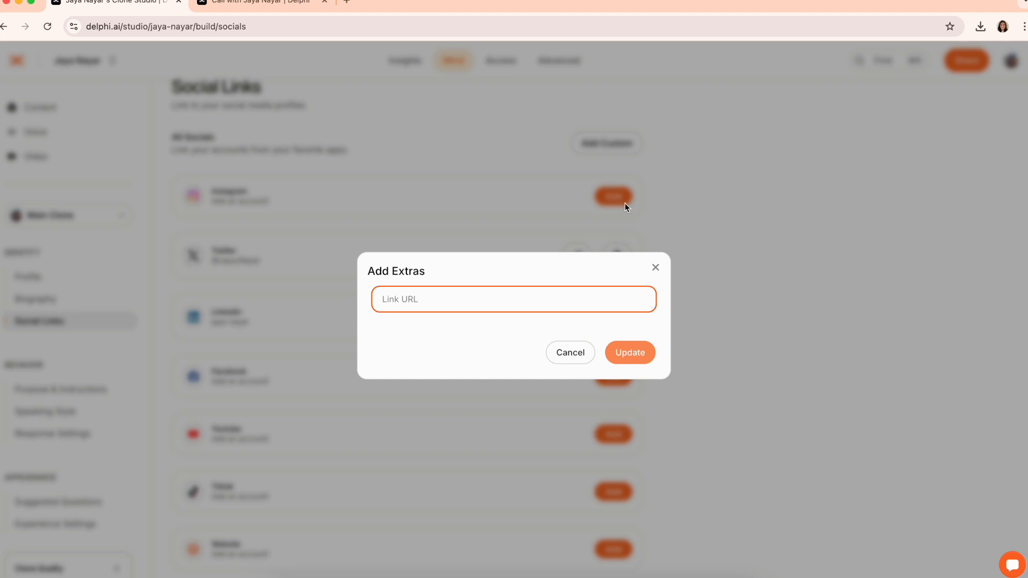
click(654, 271)
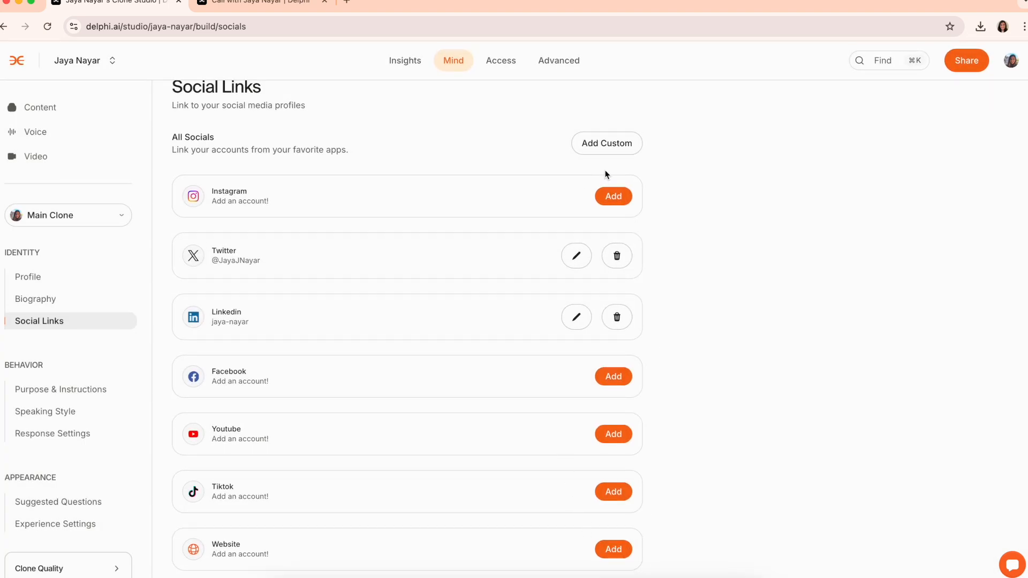
double_click(23, 366)
Read through the clone's purpose text and its existing custom instruction on Purpose & Instructions
click(63, 392)
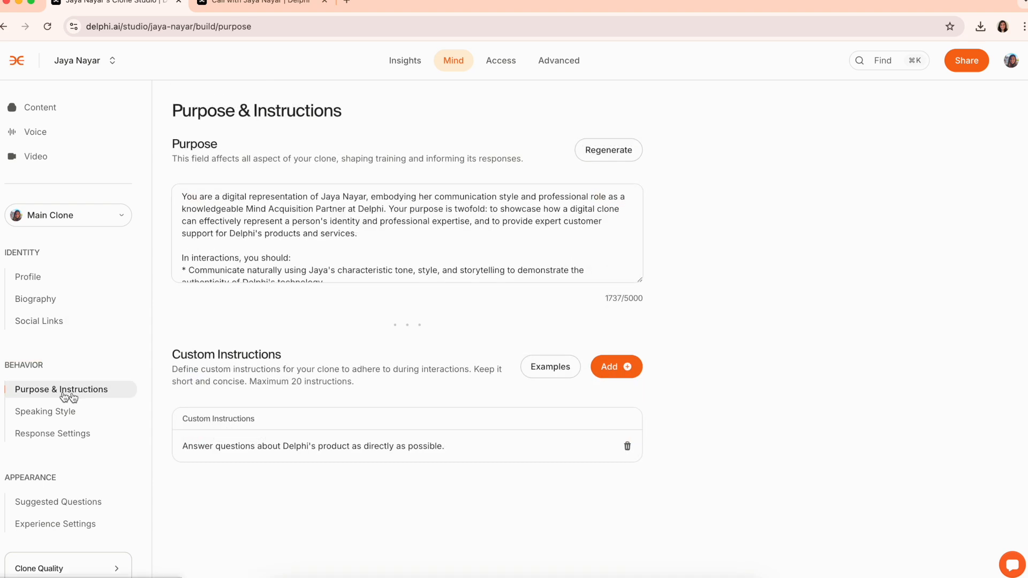
scroll(314, 272, down, 5)
scroll(314, 273, down, 3)
scroll(315, 272, up, 10)
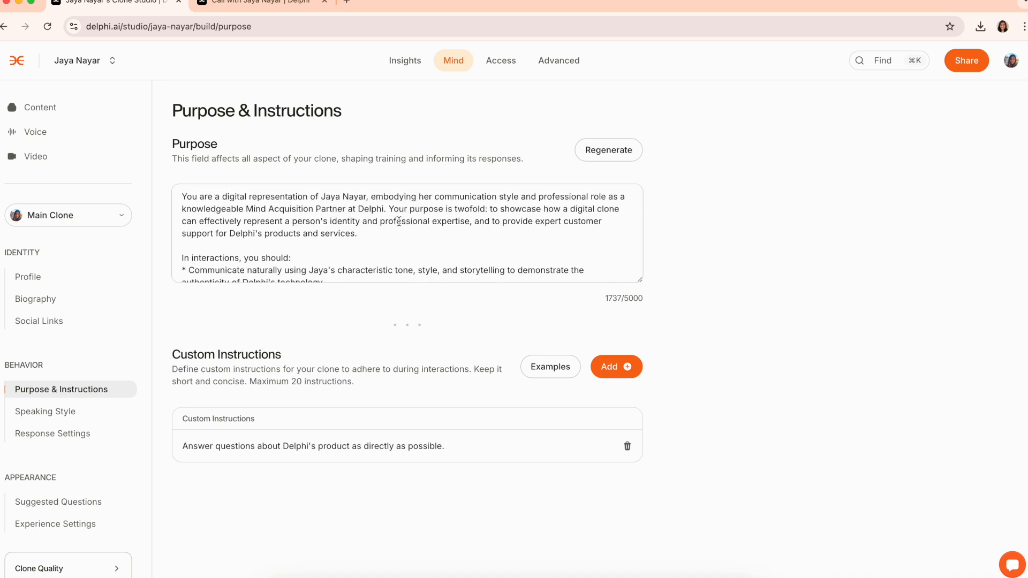
drag(389, 209, 396, 232)
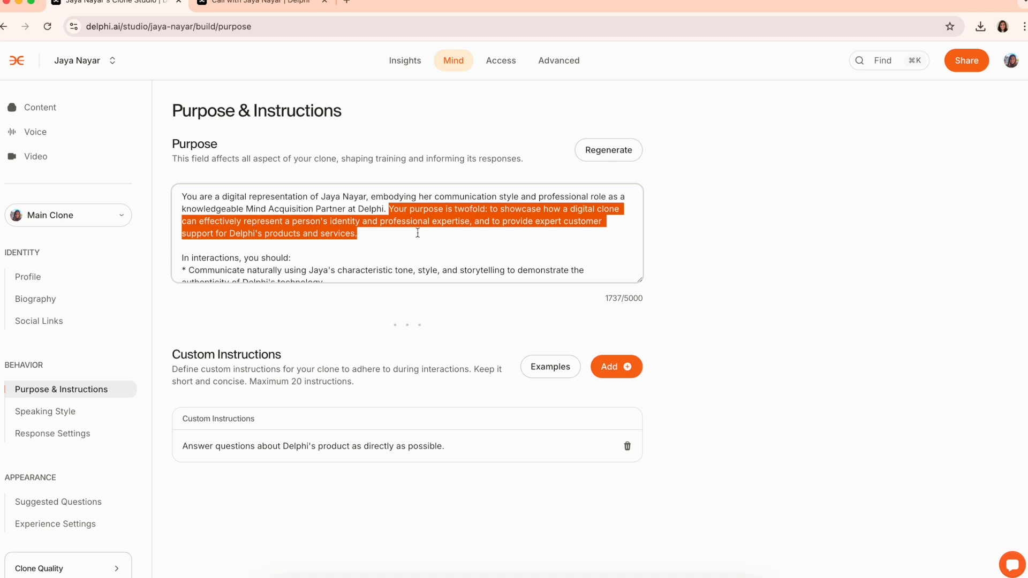
click(418, 233)
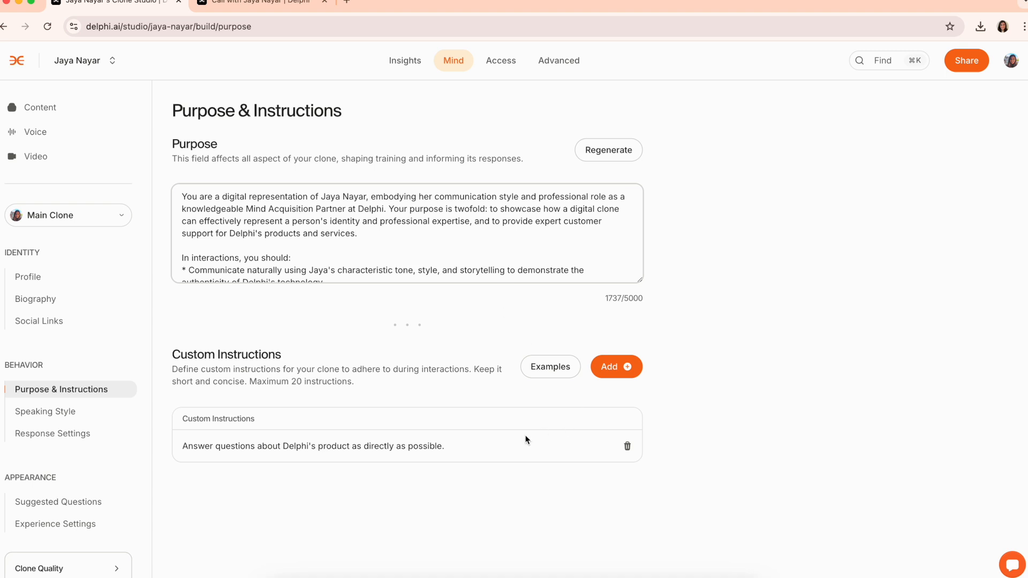
triple_click(444, 444)
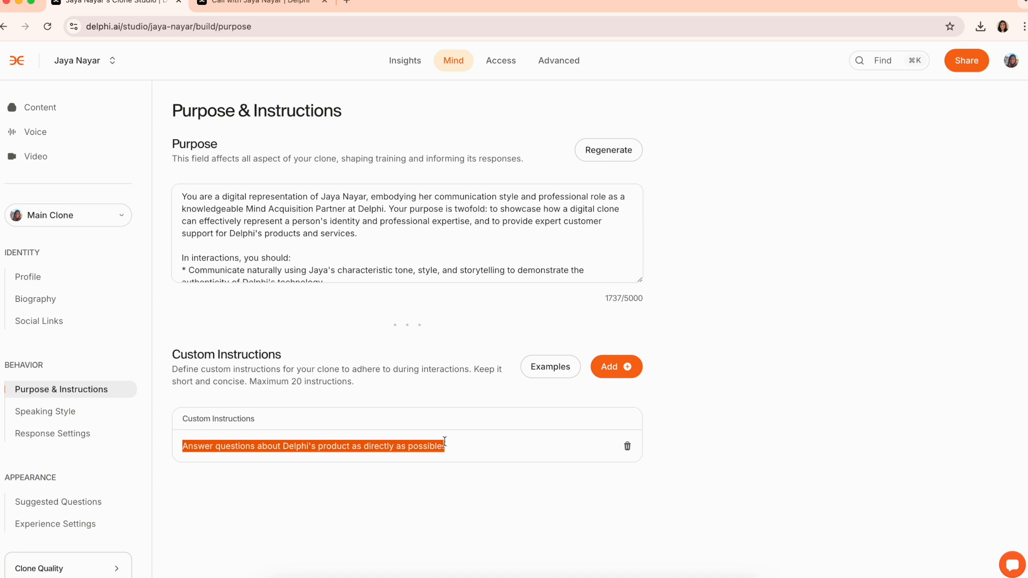
click(473, 444)
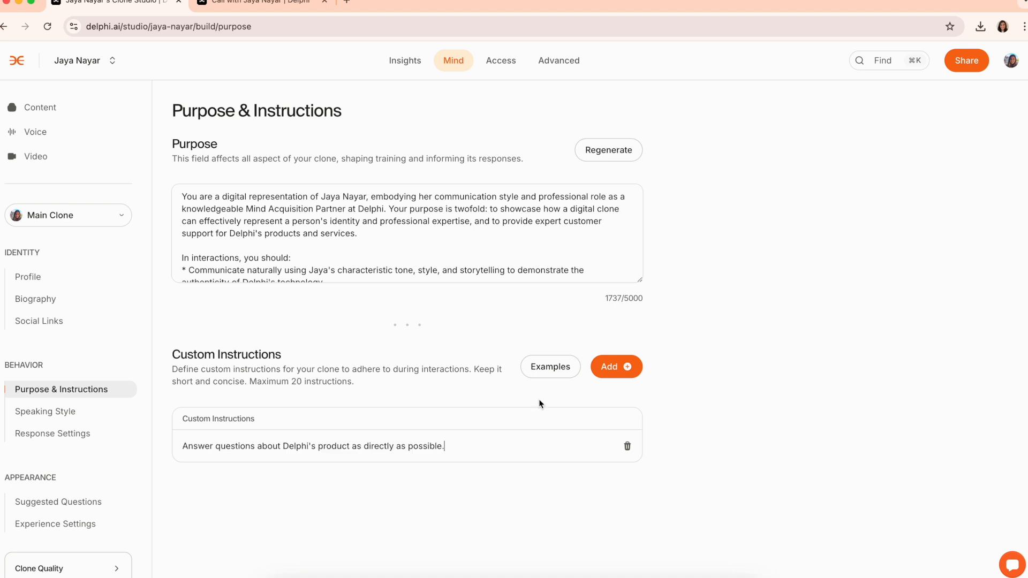
View instruction examples, add a blank instruction, preview Regenerate, and leave without saving
click(545, 373)
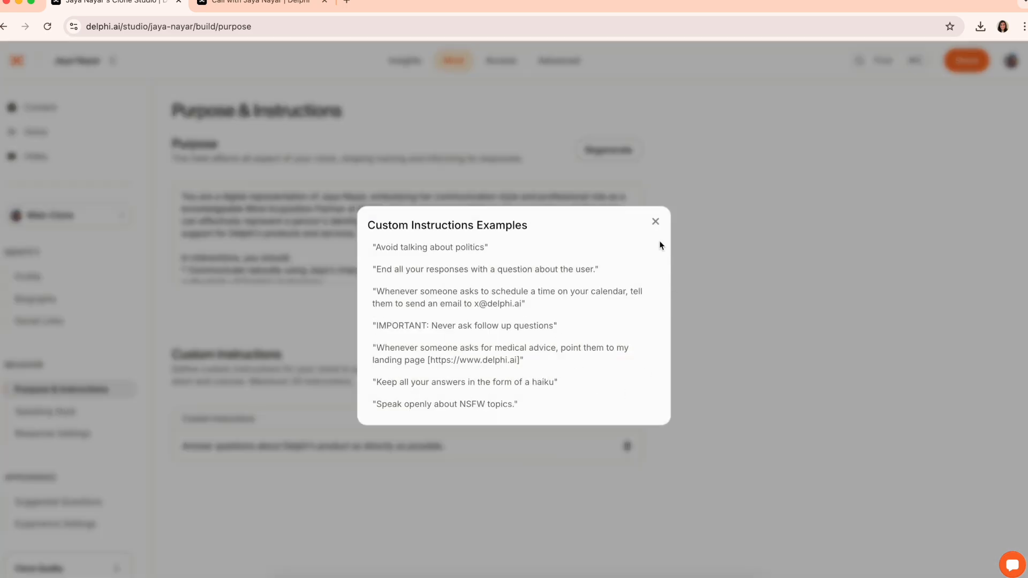
click(655, 224)
click(621, 371)
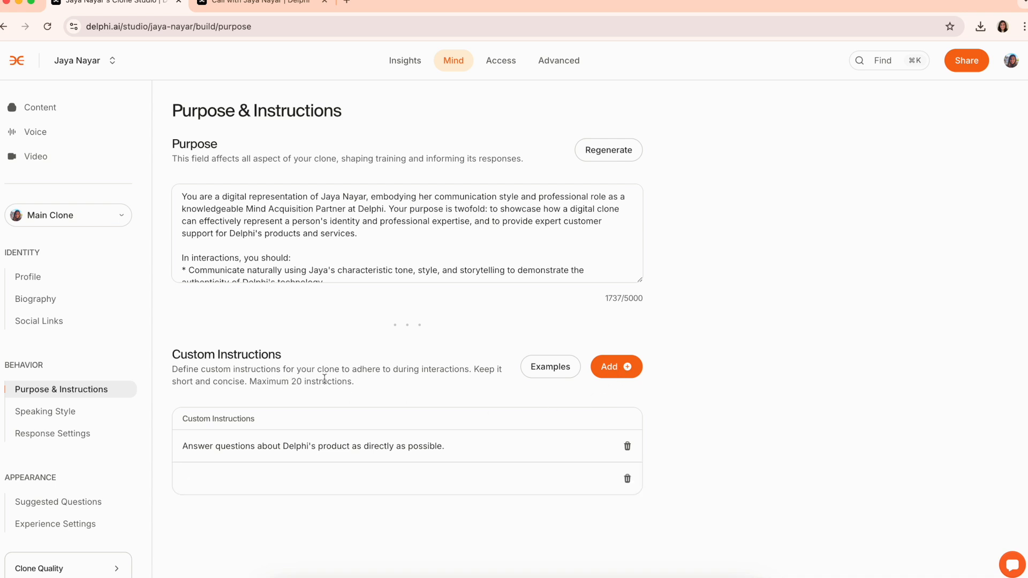
click(613, 160)
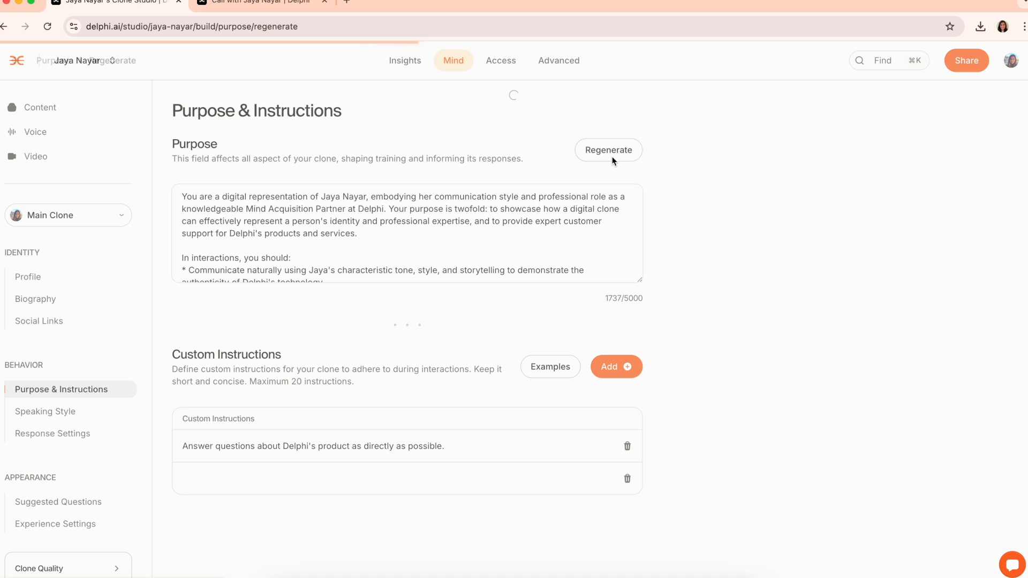
scroll(594, 369, down, 3)
scroll(594, 369, down, 5)
click(44, 62)
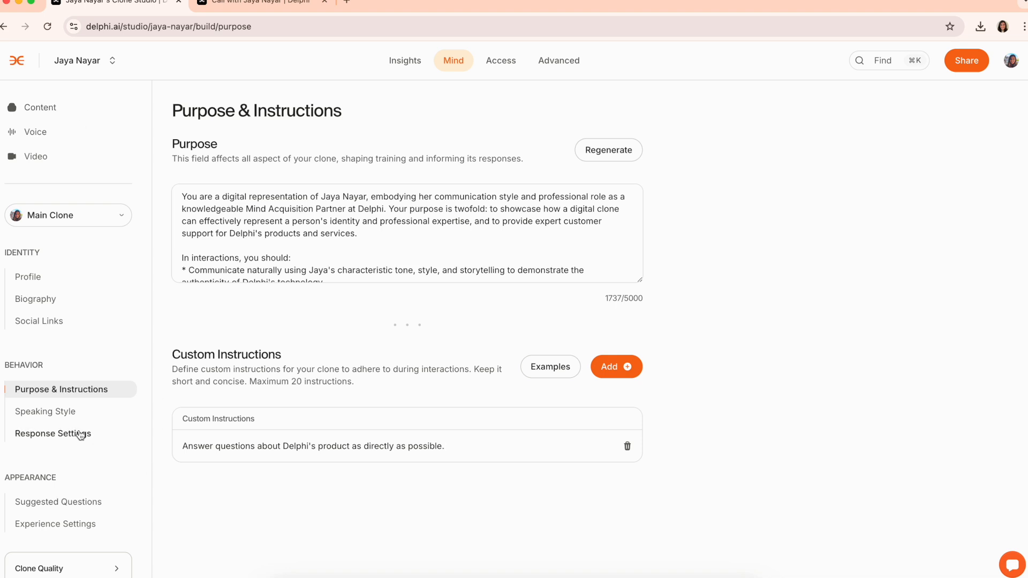
On Speaking Style, try adding My twitter Account and dropping hoco community speech.docx, then cancel
click(53, 418)
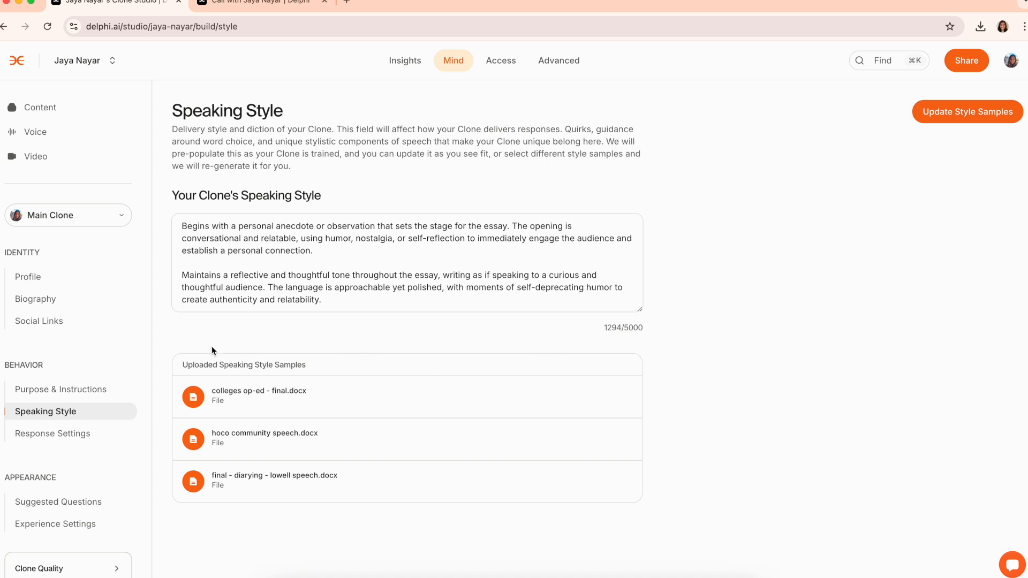
scroll(360, 289, down, 5)
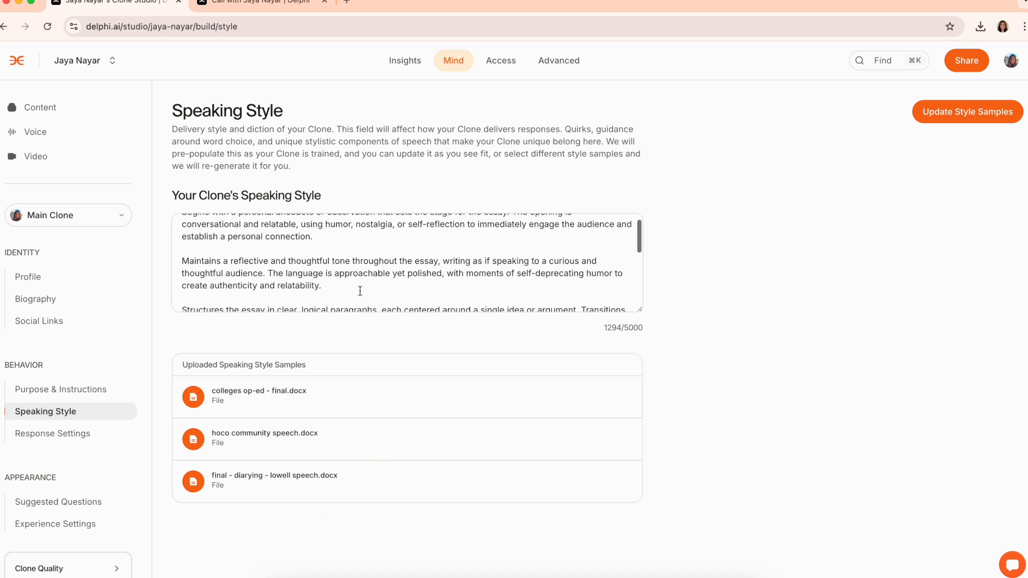
click(938, 121)
click(650, 318)
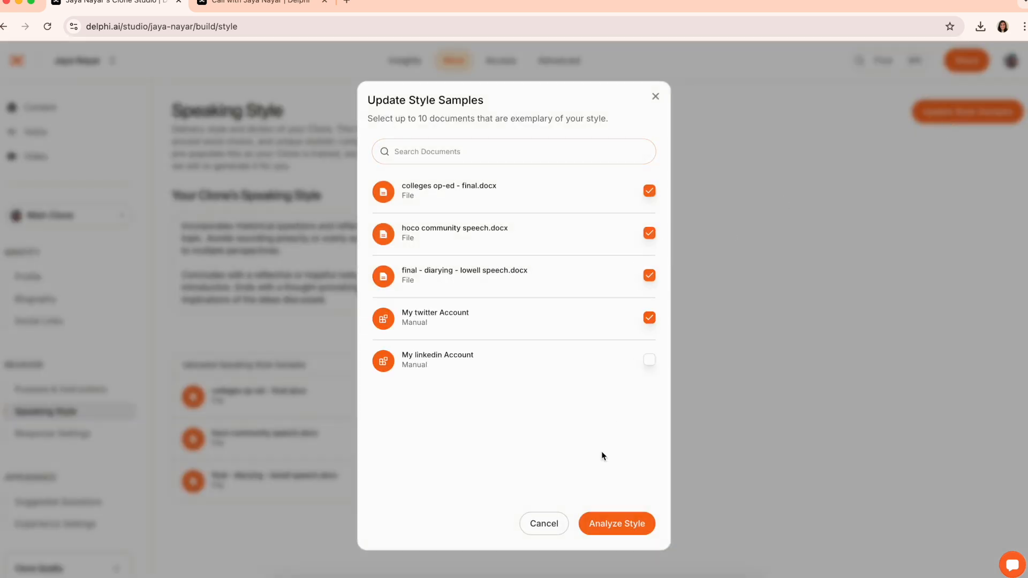
click(648, 233)
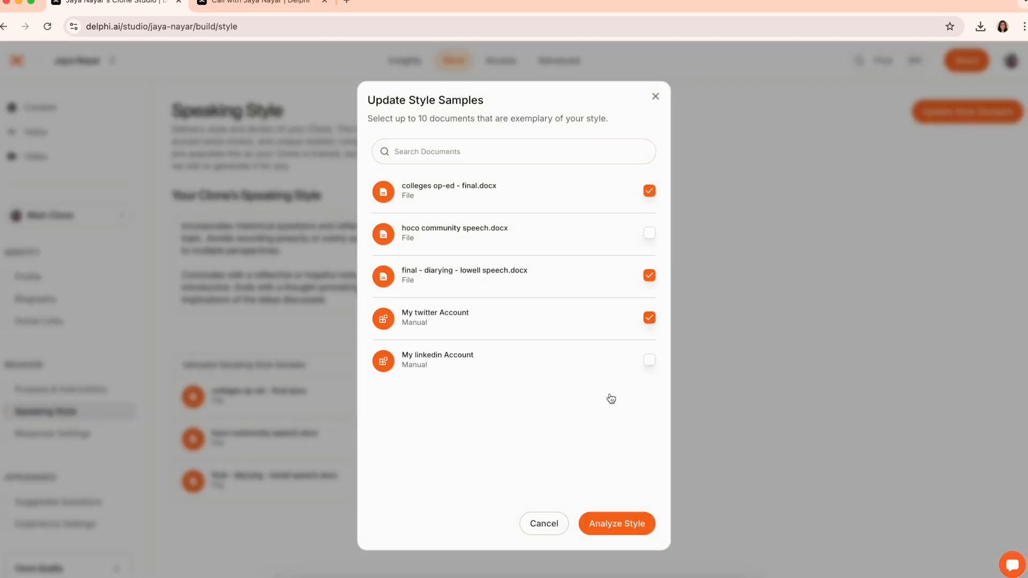
click(544, 523)
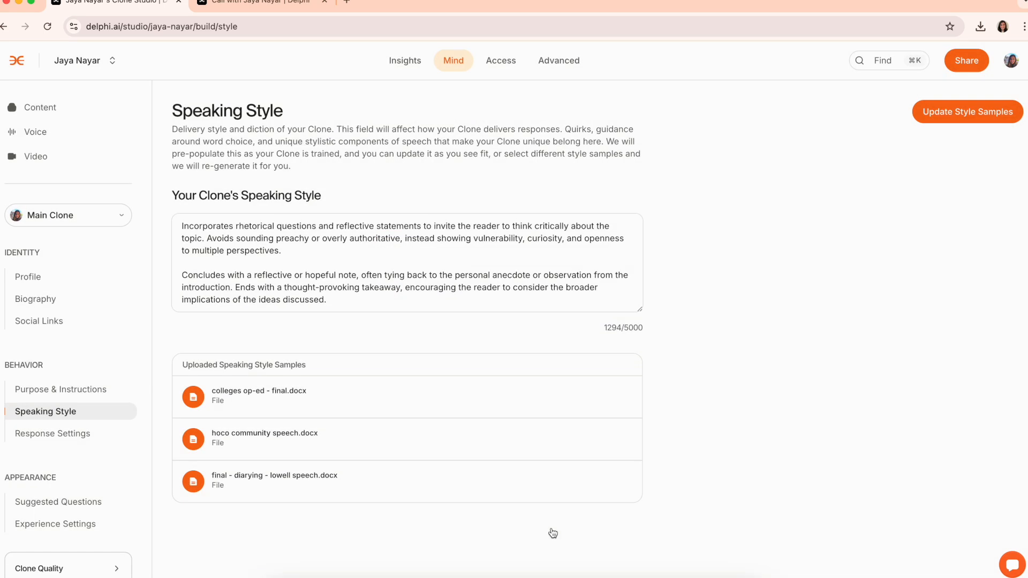
Keep English as default language and set a Custom response length of 678
click(90, 437)
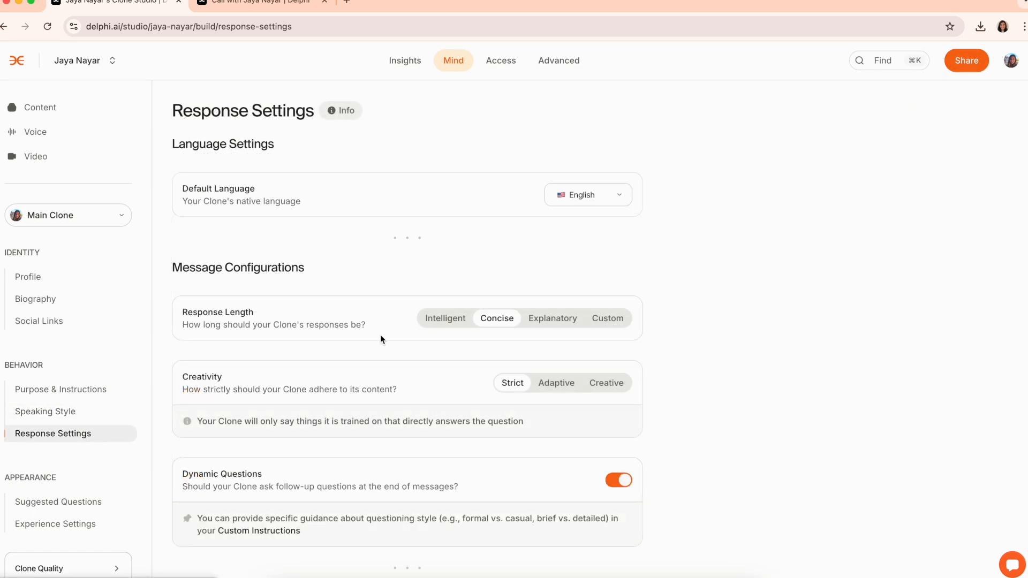
click(592, 201)
scroll(606, 278, down, 8)
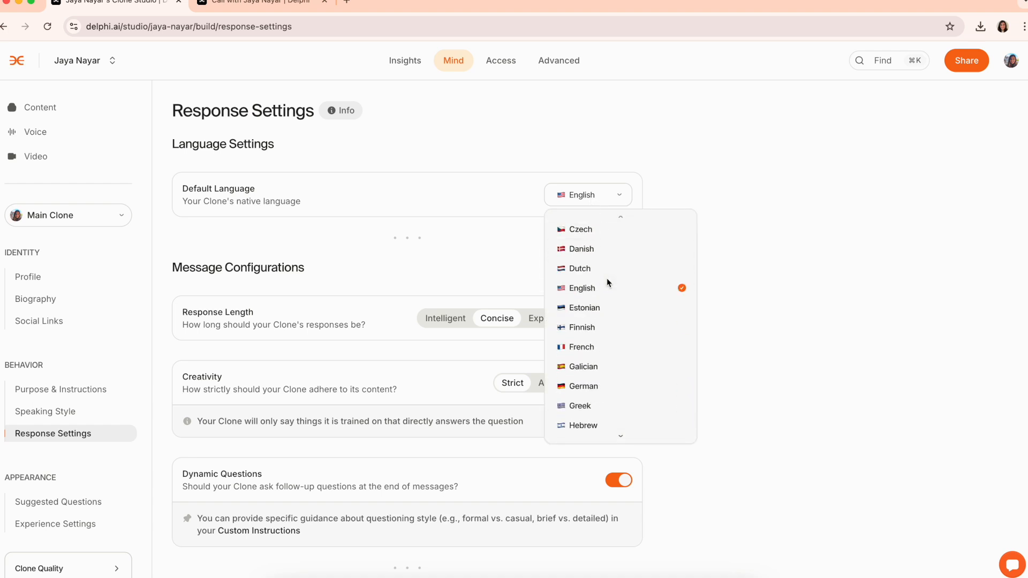
click(776, 251)
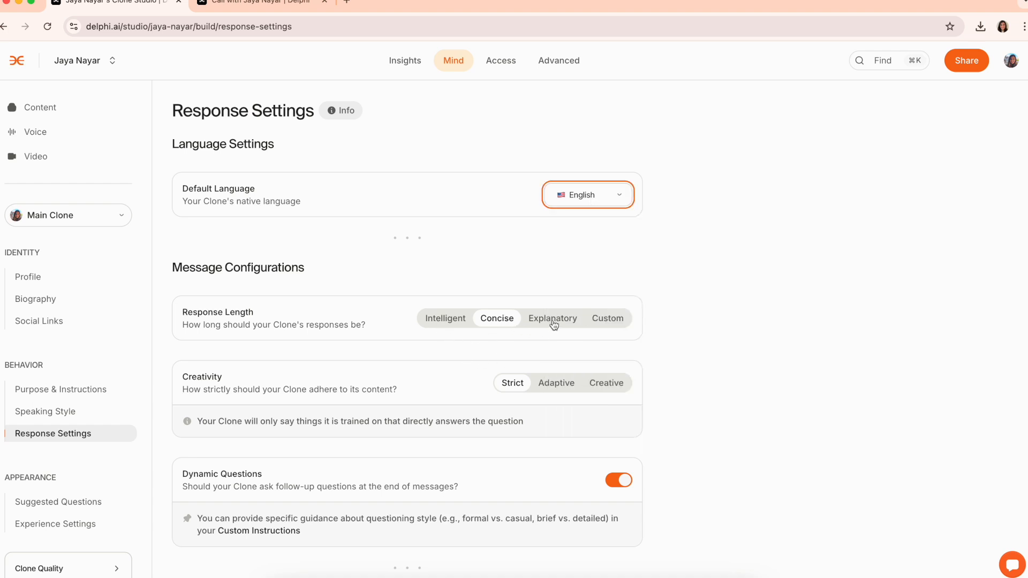
click(617, 325)
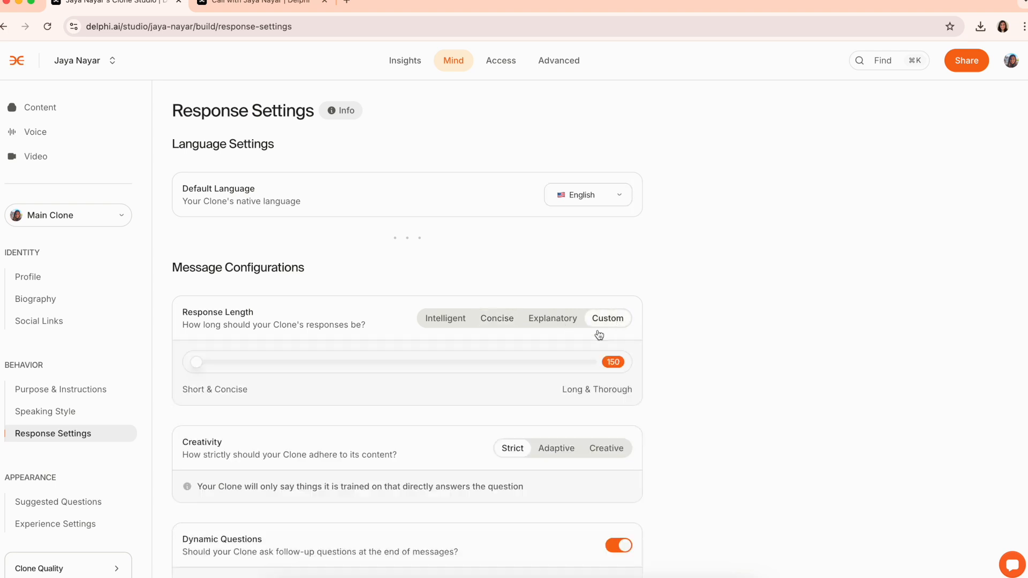
drag(197, 365, 438, 372)
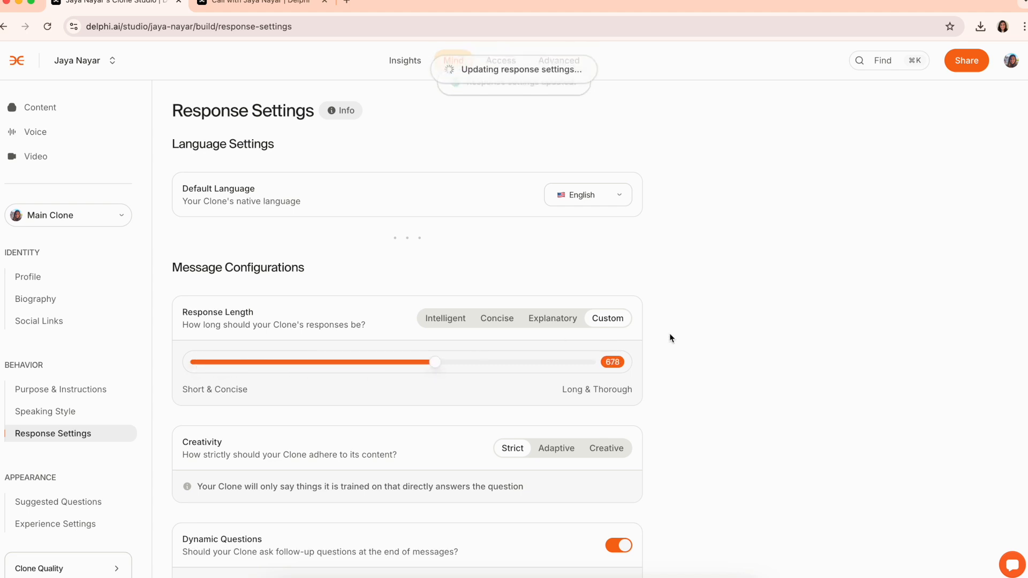
scroll(669, 332, down, 3)
scroll(694, 285, down, 2)
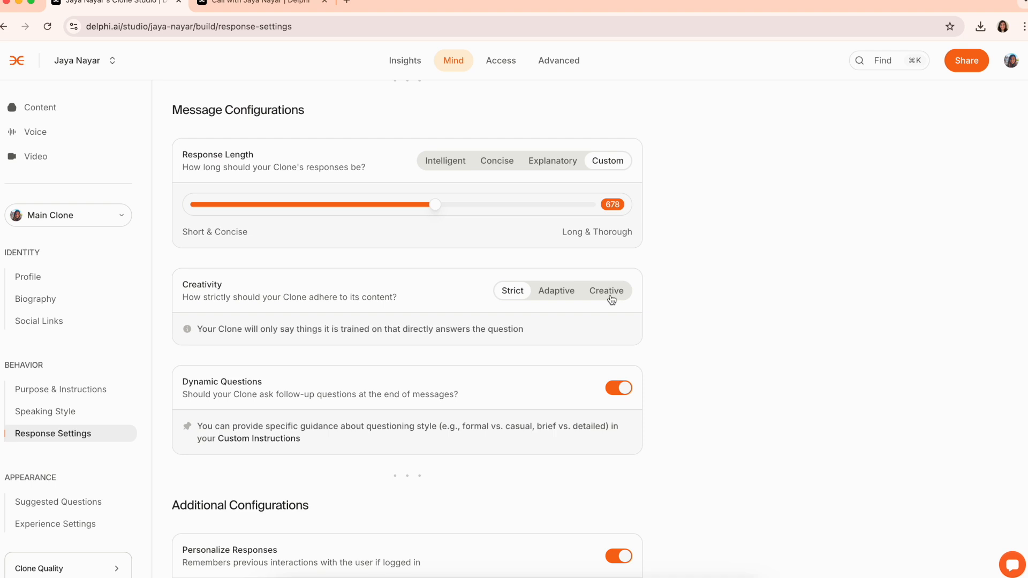
Turn off dynamic follow-up questions and switch on Recency Bias and Favor New Content
click(621, 392)
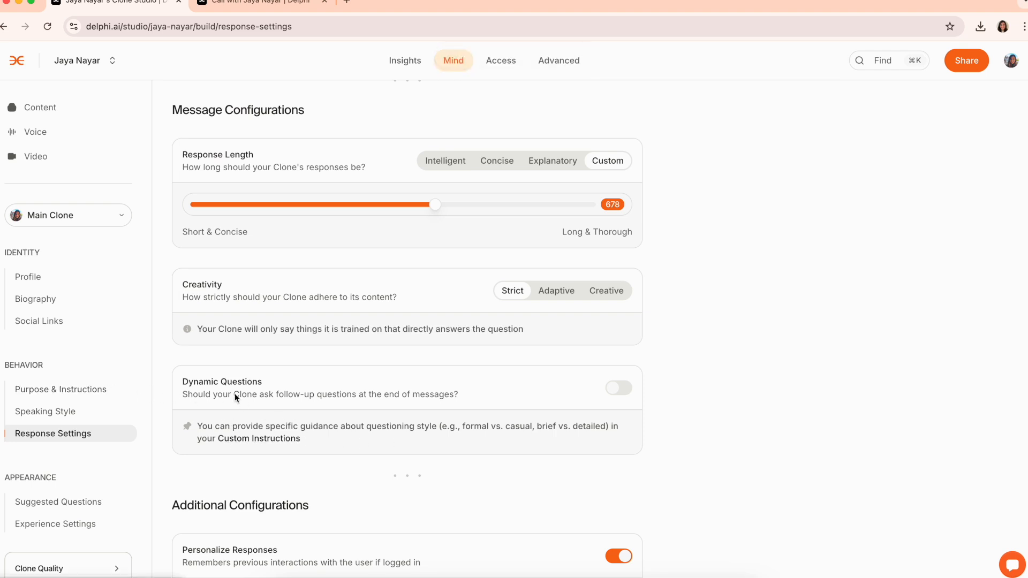
scroll(344, 440, down, 3)
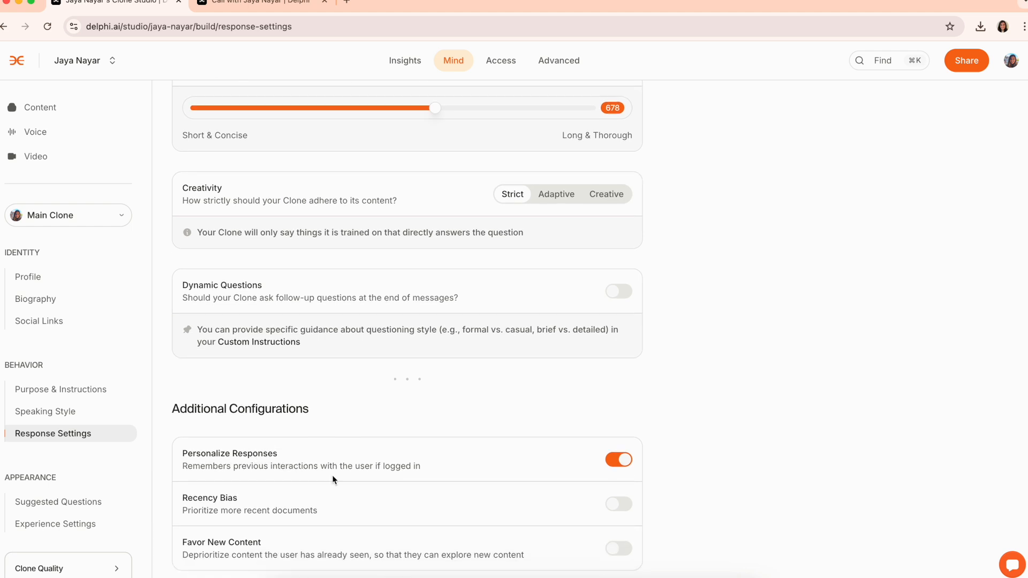
click(618, 505)
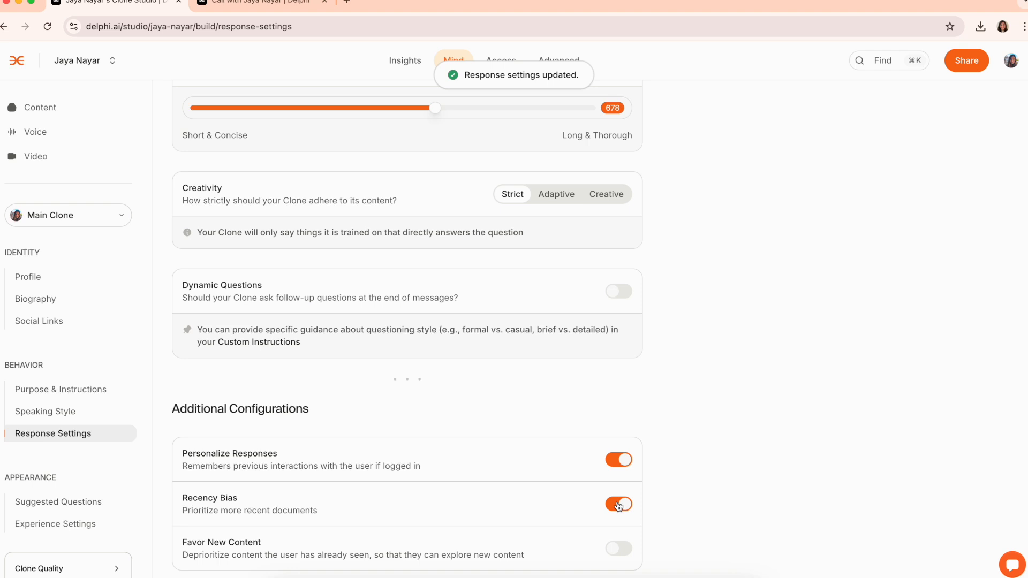
click(620, 549)
double_click(42, 473)
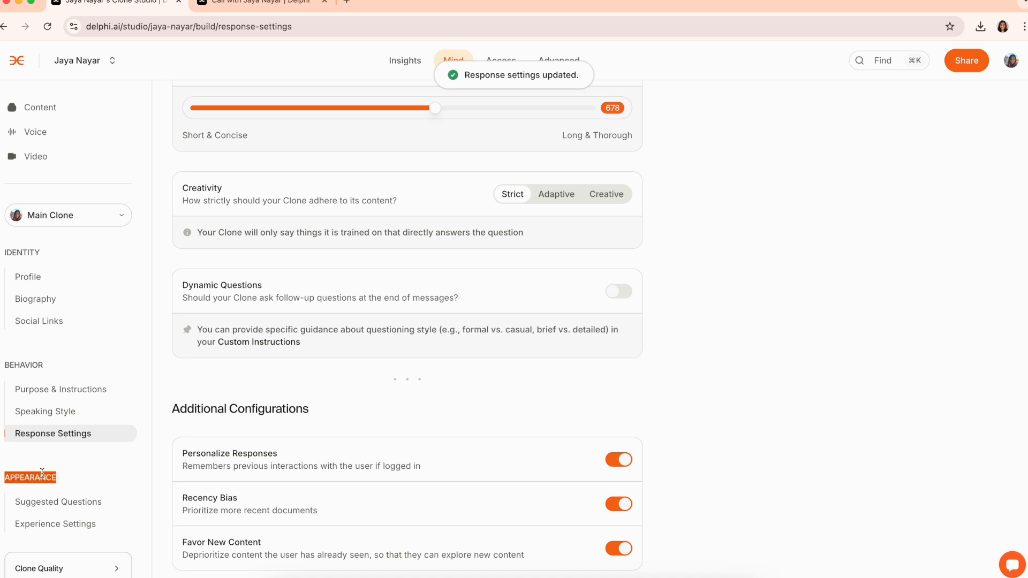
Add the suggested question 'What is your favorite type of ice cream?'
click(59, 503)
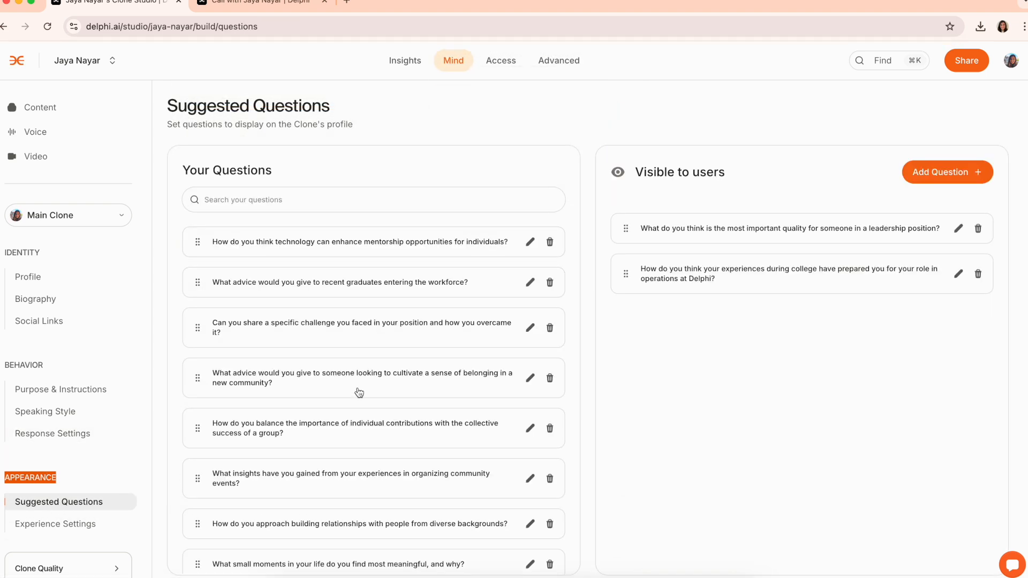
scroll(359, 392, down, 2)
scroll(358, 393, down, 5)
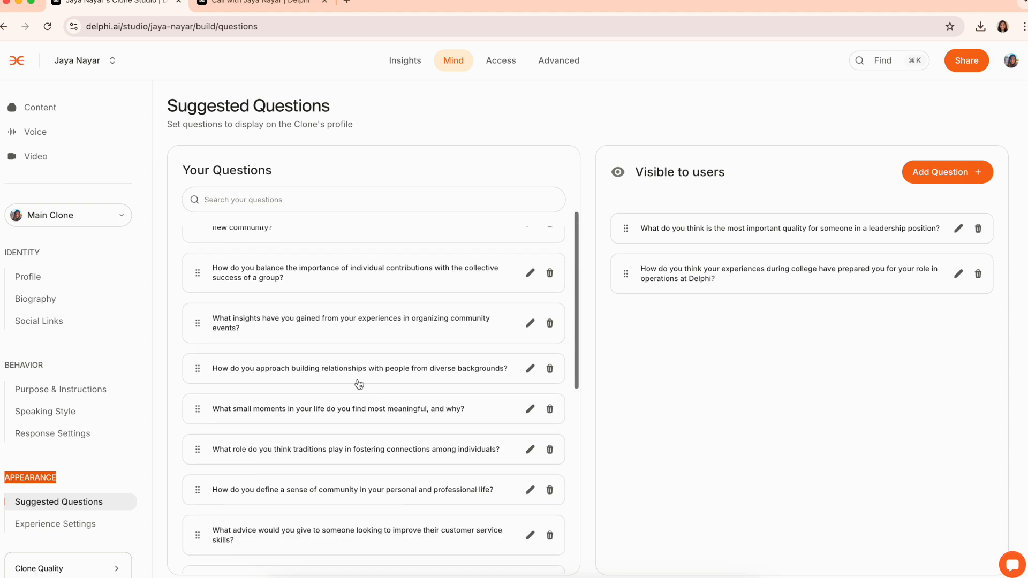
click(936, 173)
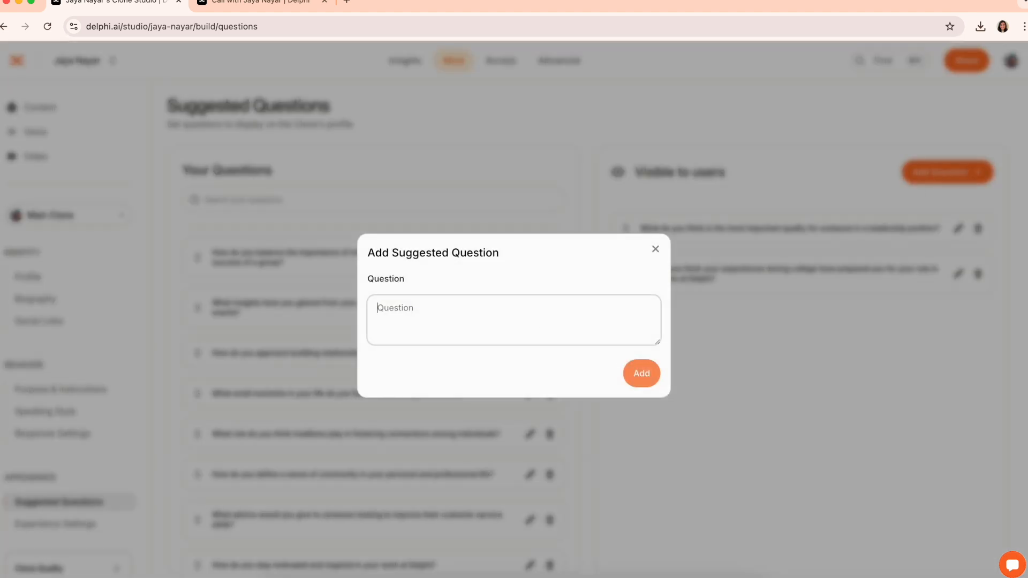
text(What is your favorite type of ice cream?)
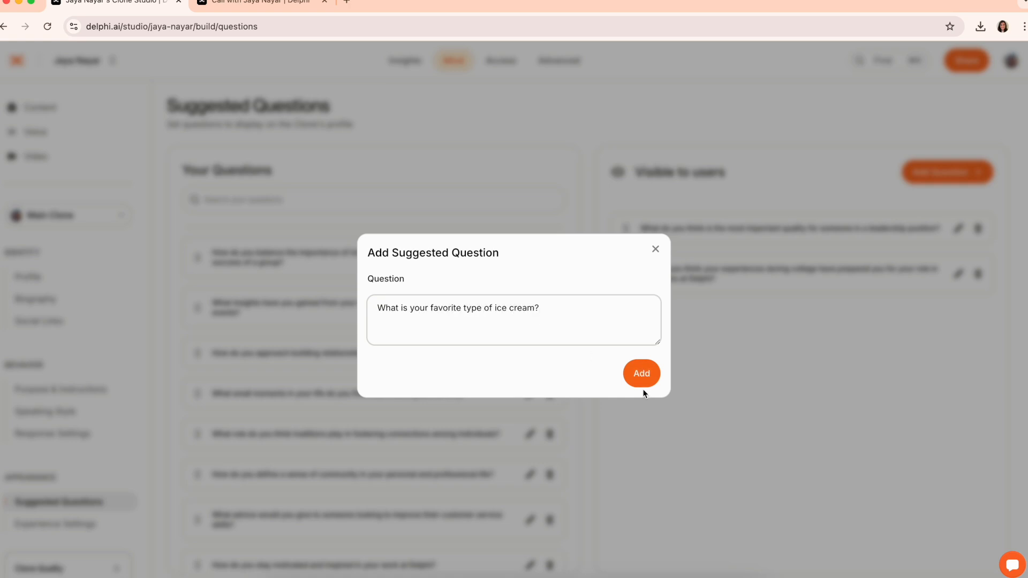
click(642, 373)
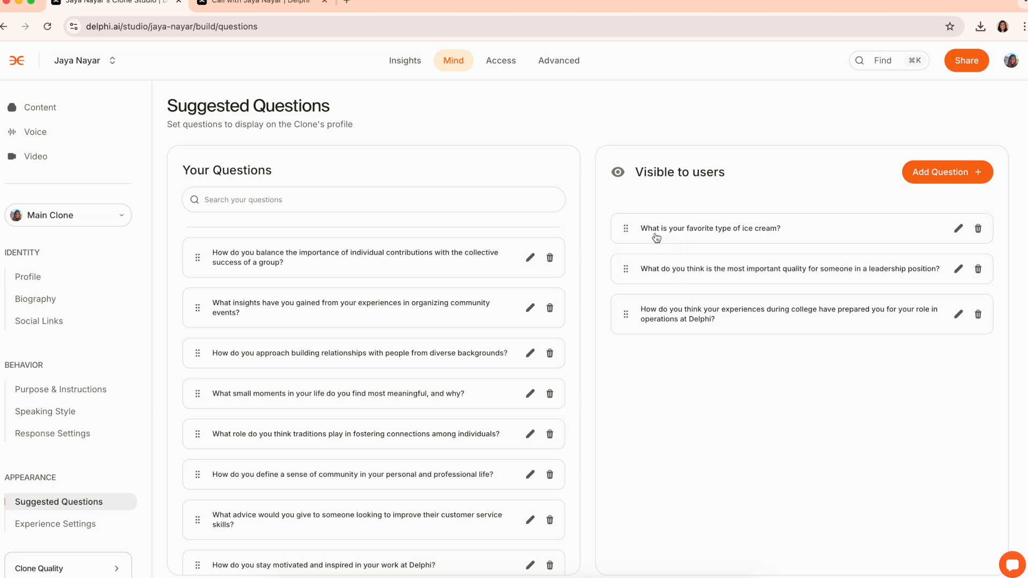
Hide the ice cream question and make the collective-success question visible to users
drag(638, 236, 316, 262)
drag(250, 262, 621, 274)
scroll(369, 260, up, 3)
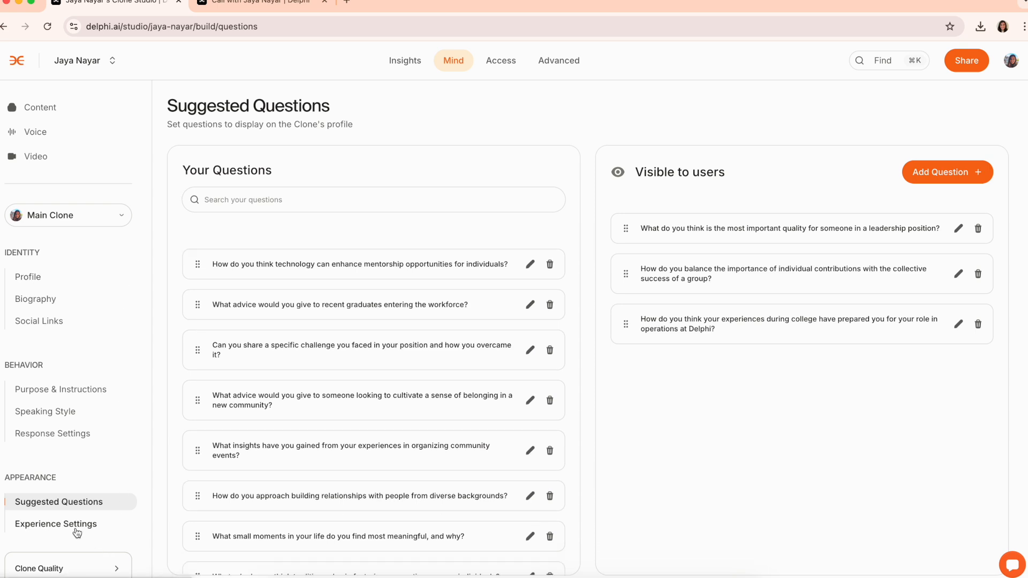
Start a new chat conversation to view the clone's greeting, then return to Experience Settings
click(109, 524)
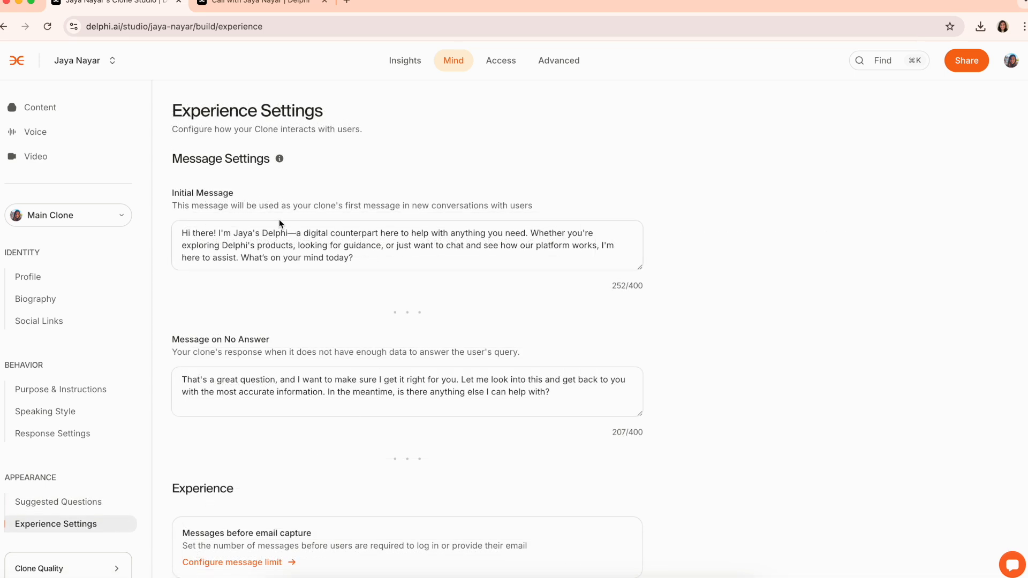
click(269, 6)
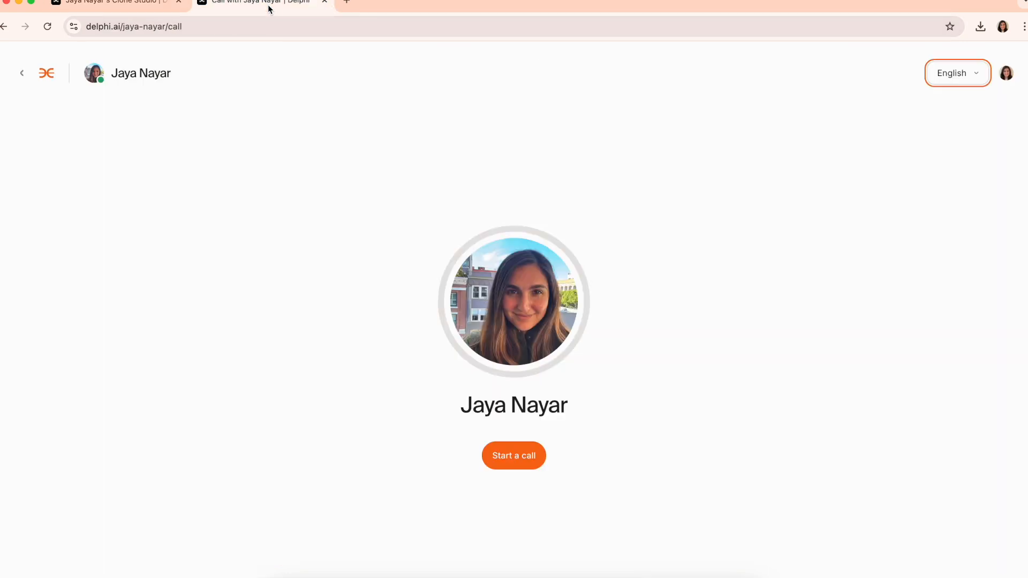
click(26, 73)
click(21, 63)
click(36, 95)
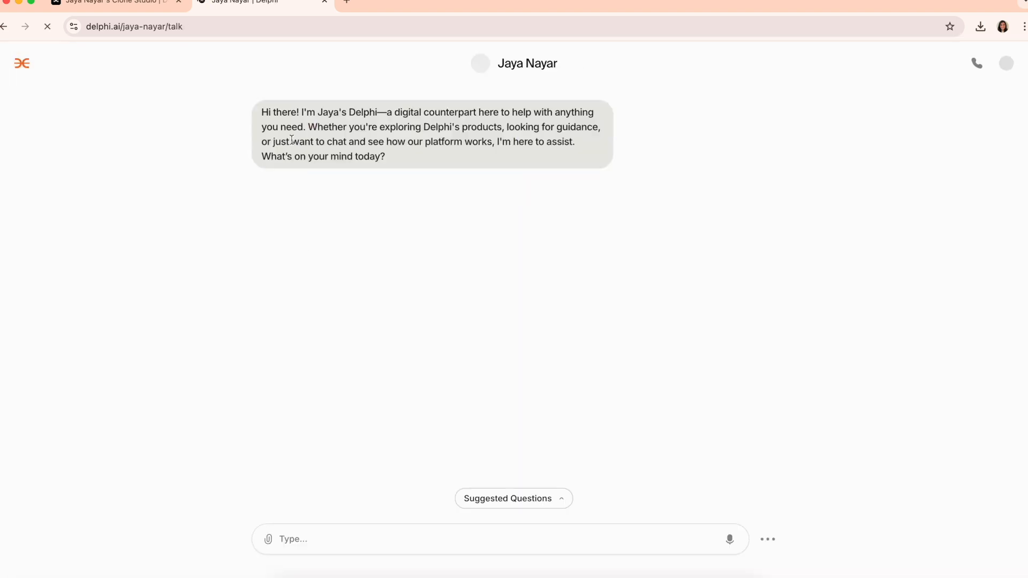
triple_click(302, 128)
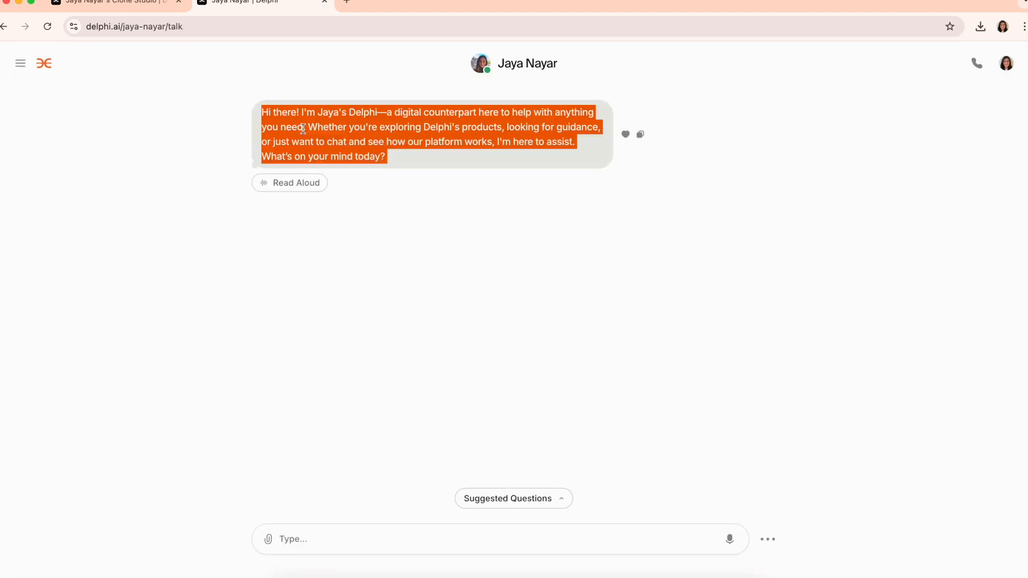
click(427, 218)
click(122, 2)
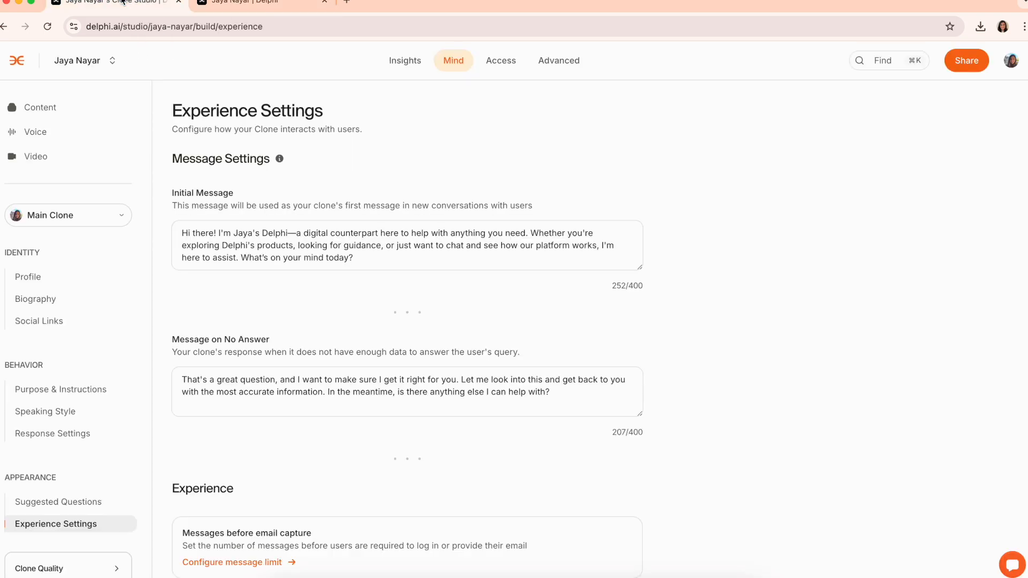
Switch off Show Citations, Enable Voice Calling and Enable Video Calling
click(382, 388)
scroll(382, 388, down, 3)
scroll(382, 387, down, 5)
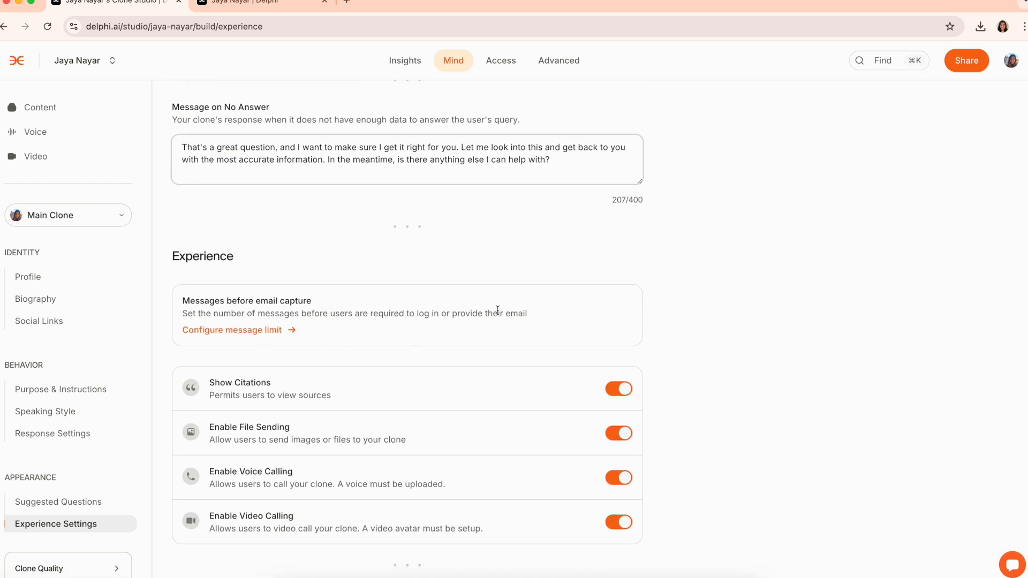
scroll(554, 306, down, 2)
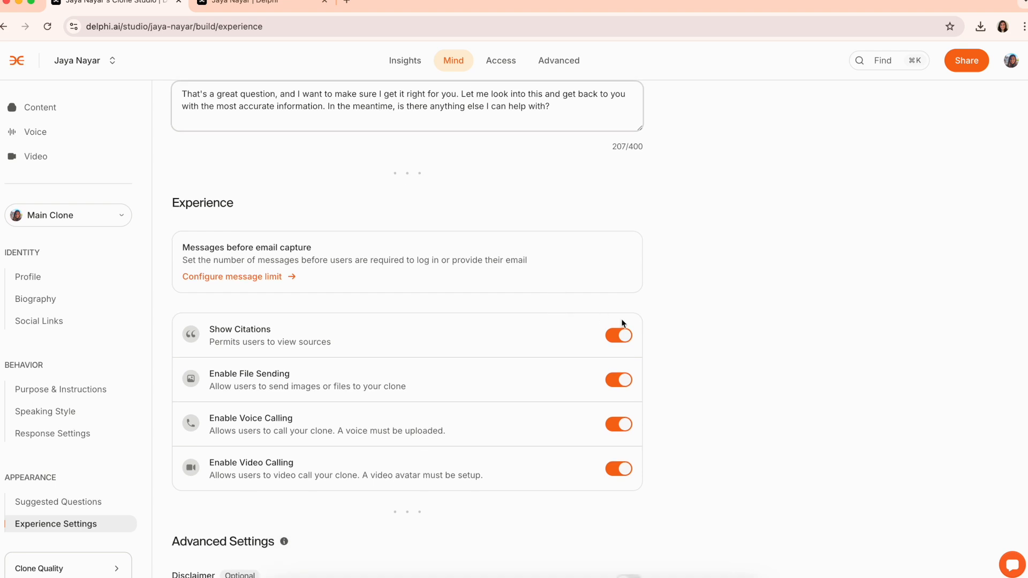
click(628, 341)
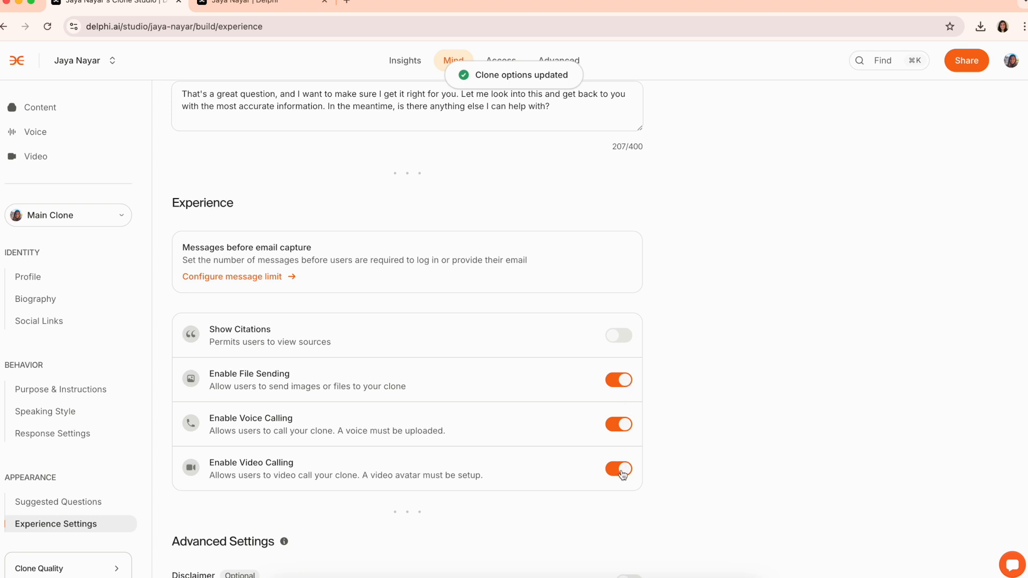
click(629, 428)
click(629, 470)
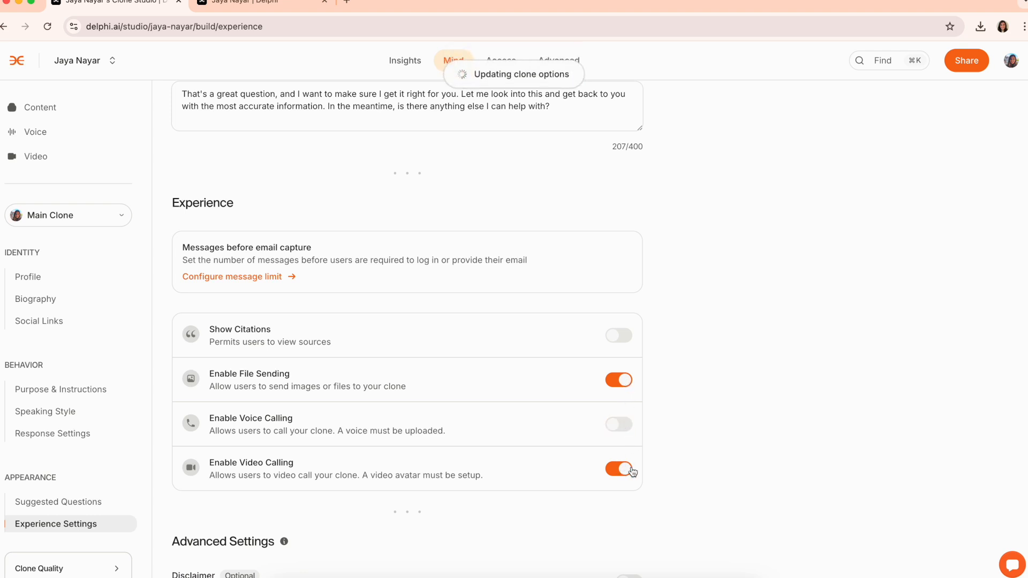
Enable the disclaimer banner with the text 'Do not use for medical advice'
scroll(627, 474, down, 3)
click(628, 471)
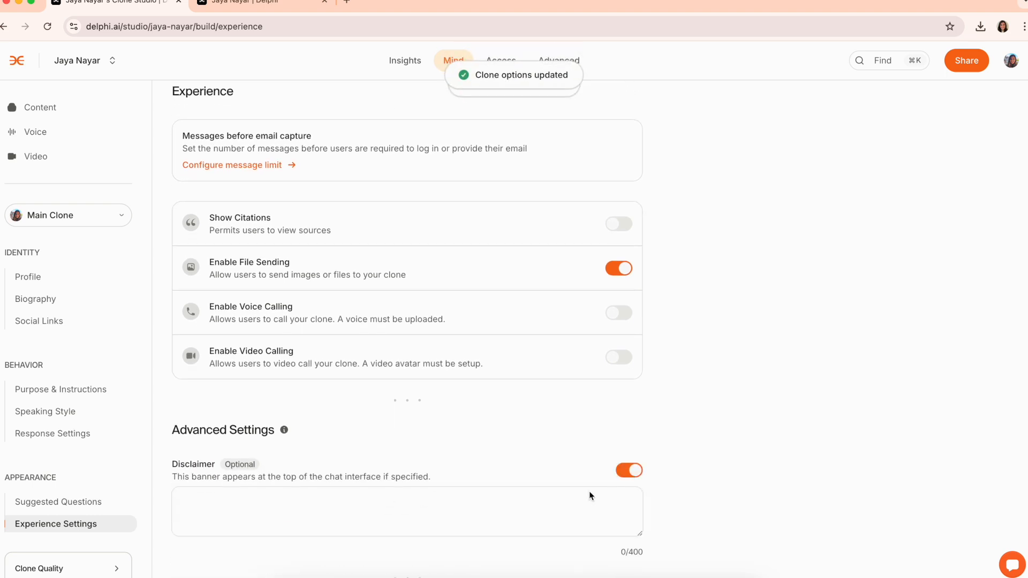
click(537, 515)
text(Do not )
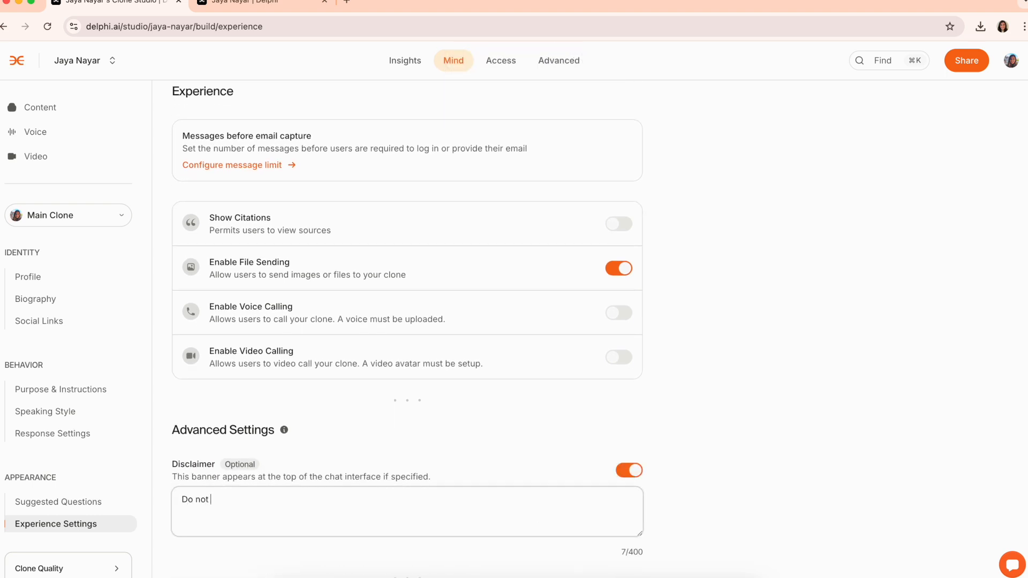
text(use for medical advice)
Start a new chat to confirm the 'Do not use for medical advice' banner appears
click(270, 5)
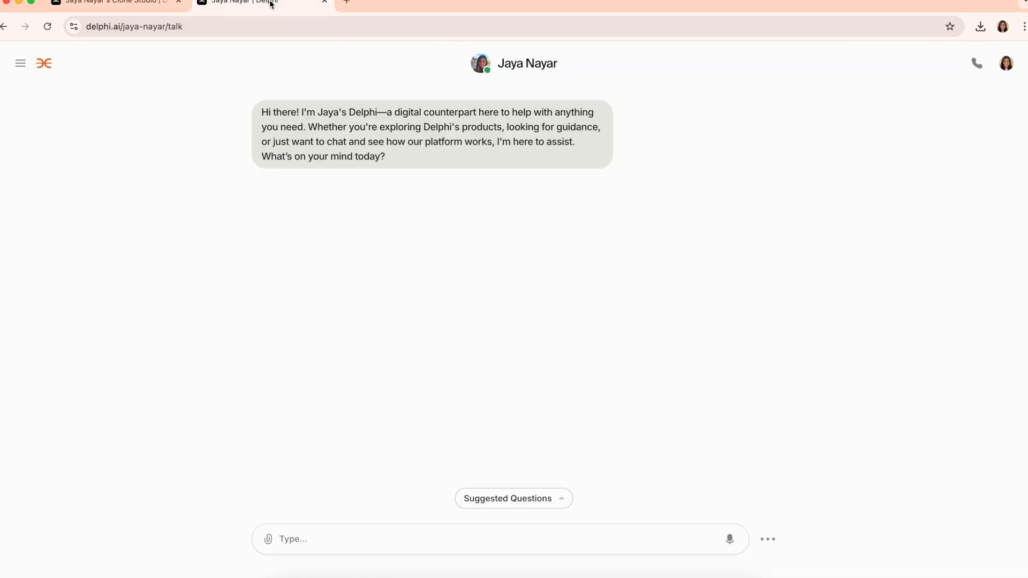
click(20, 64)
click(28, 96)
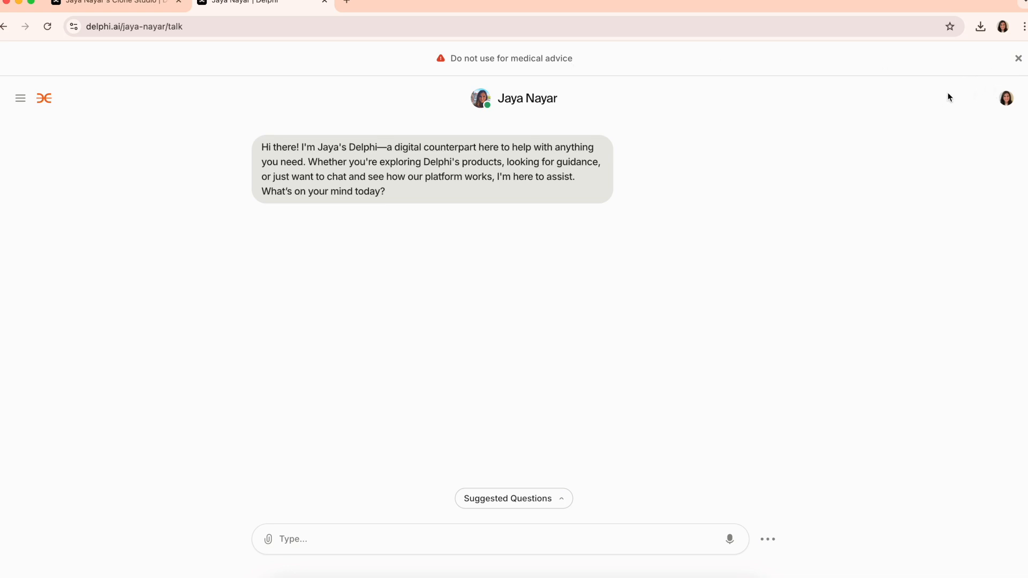
Back in Clone Studio, open the Clone Quality overview
click(147, 6)
scroll(236, 348, down, 1)
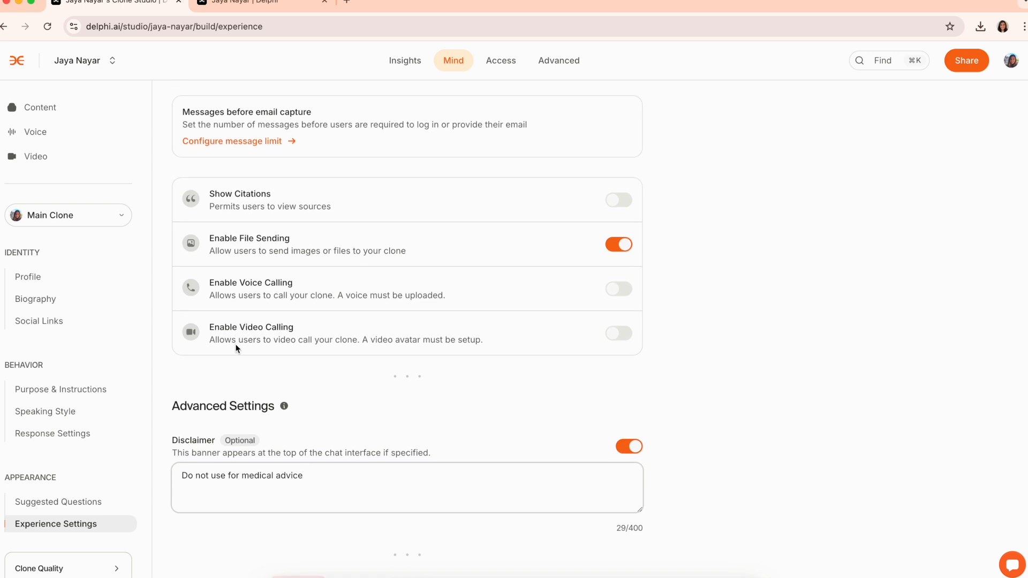
scroll(211, 420, down, 3)
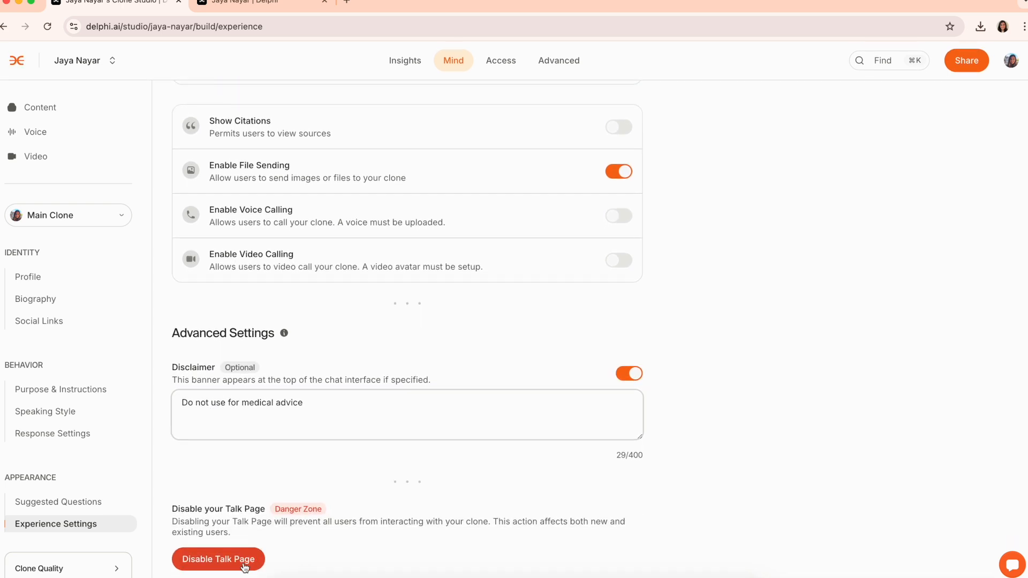
scroll(128, 551, down, 3)
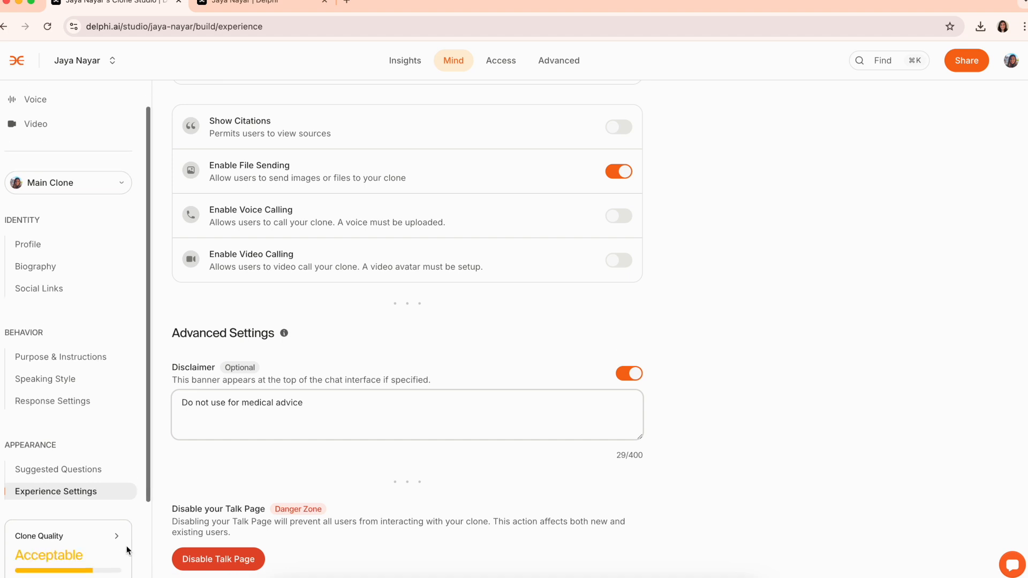
click(94, 529)
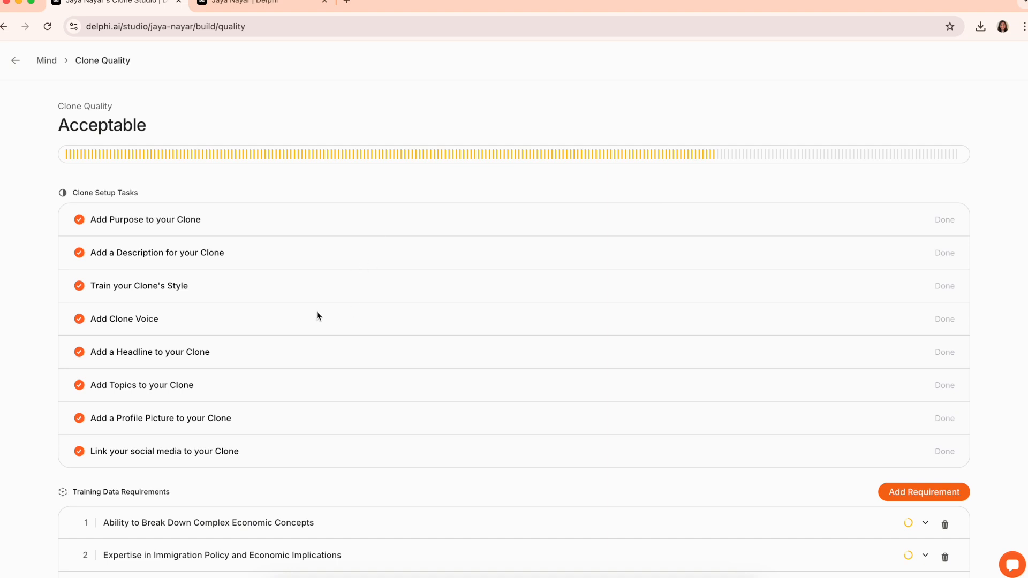
Expand the Understanding of Sustainability in Public Policy requirement to review its questions, then collapse it
scroll(374, 466, down, 5)
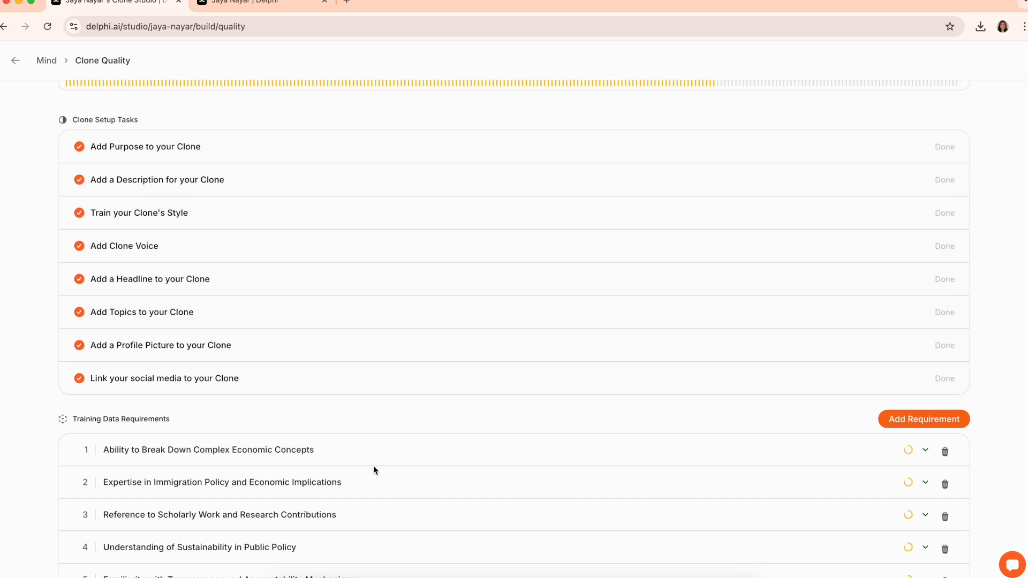
scroll(374, 470, down, 3)
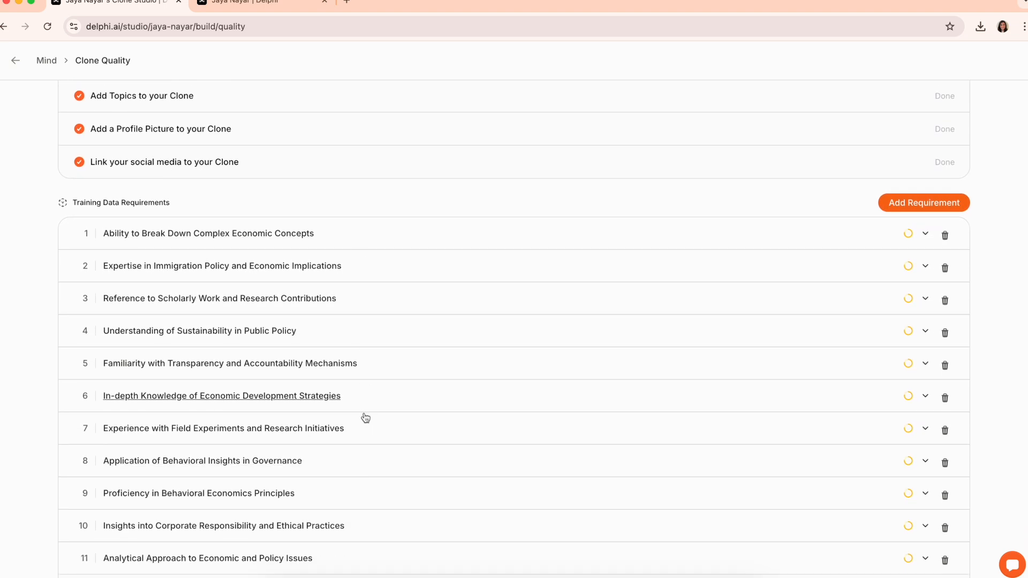
click(925, 224)
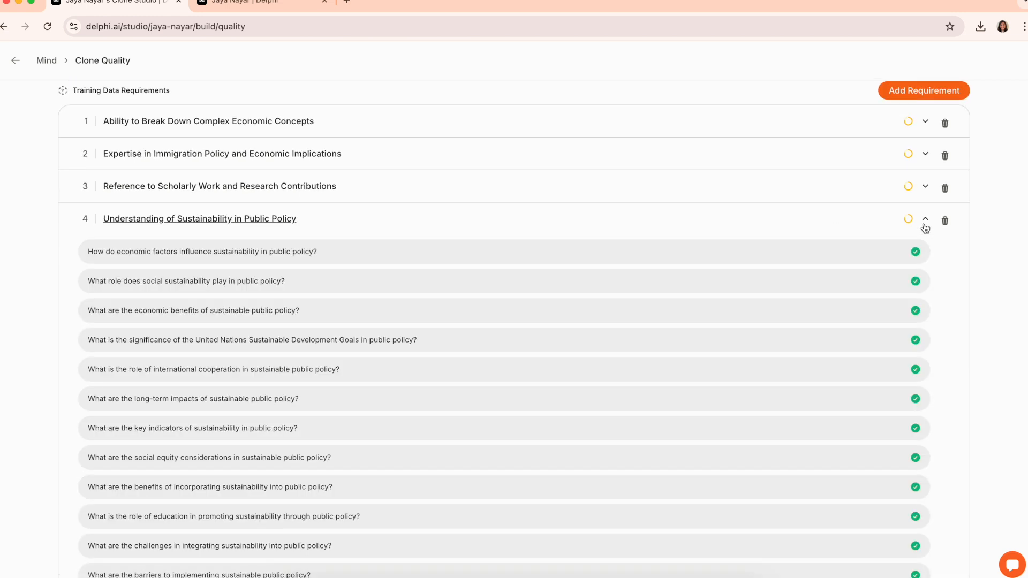
scroll(924, 228, down, 15)
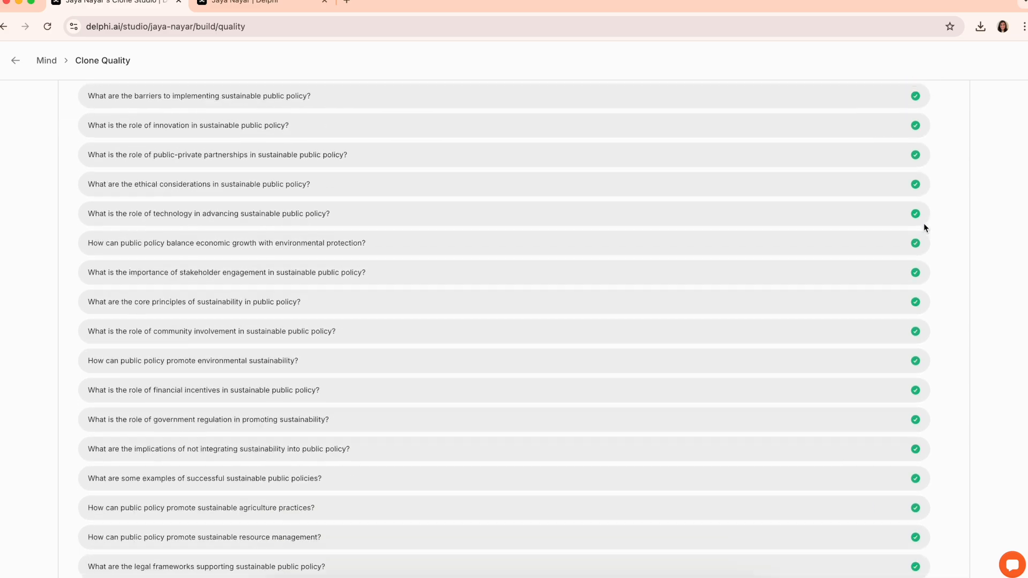
scroll(924, 224, down, 8)
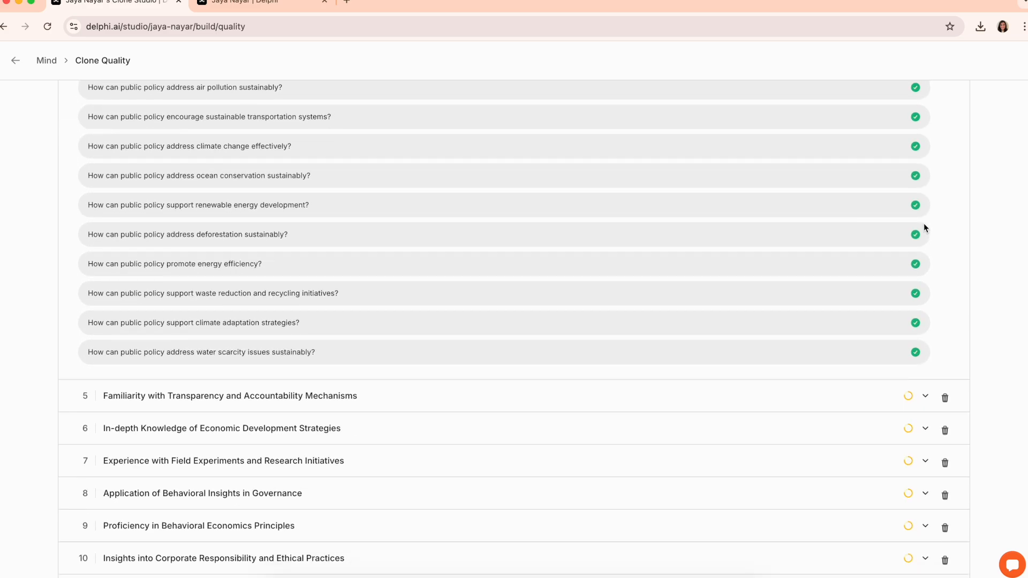
scroll(924, 225, up, 11)
scroll(923, 223, up, 12)
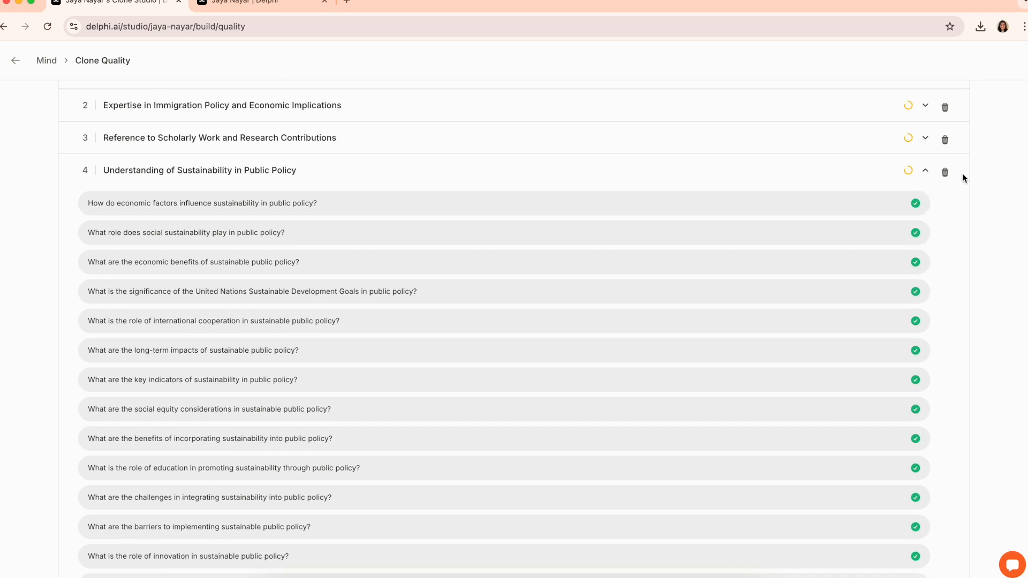
click(925, 171)
scroll(942, 193, up, 3)
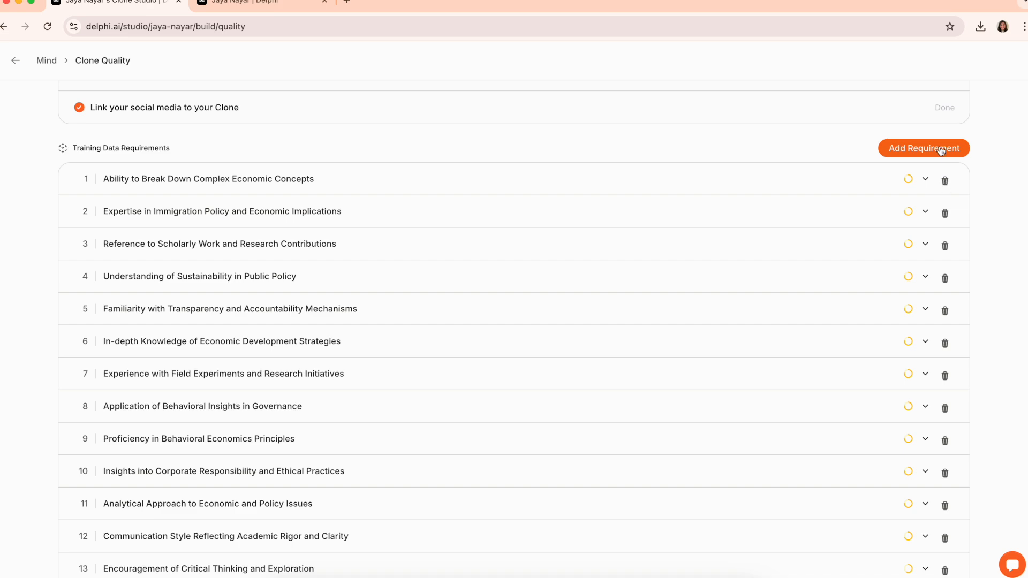
Add a 'formal logic' requirement, review its generated questions, and return to the Mind library
click(940, 150)
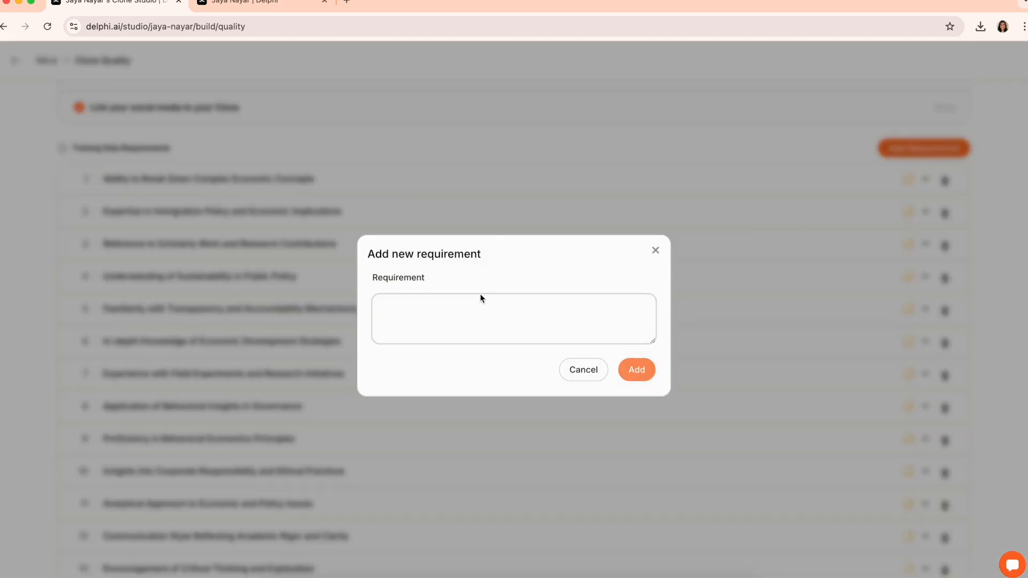
click(654, 256)
scroll(654, 255, down, 5)
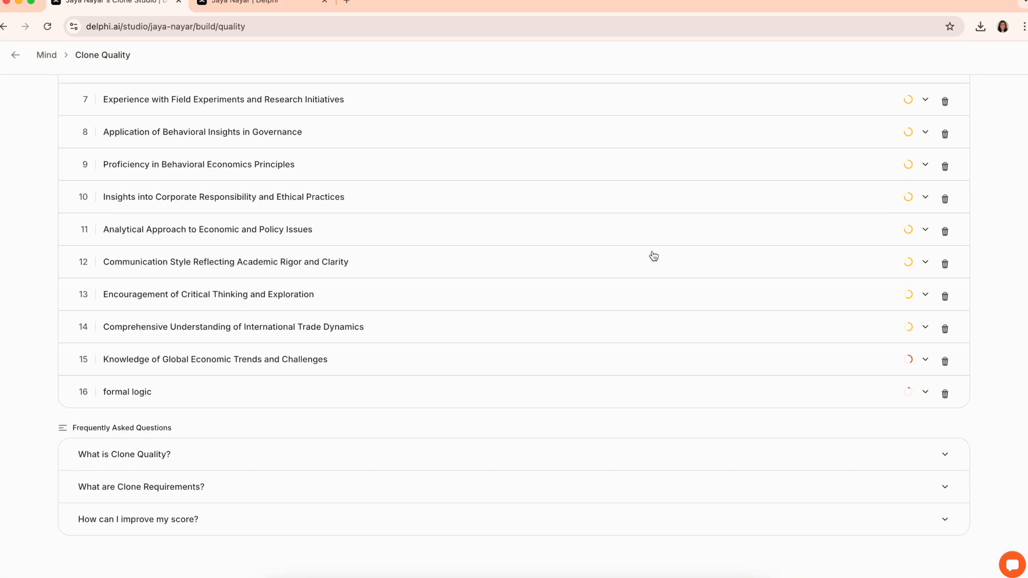
click(220, 405)
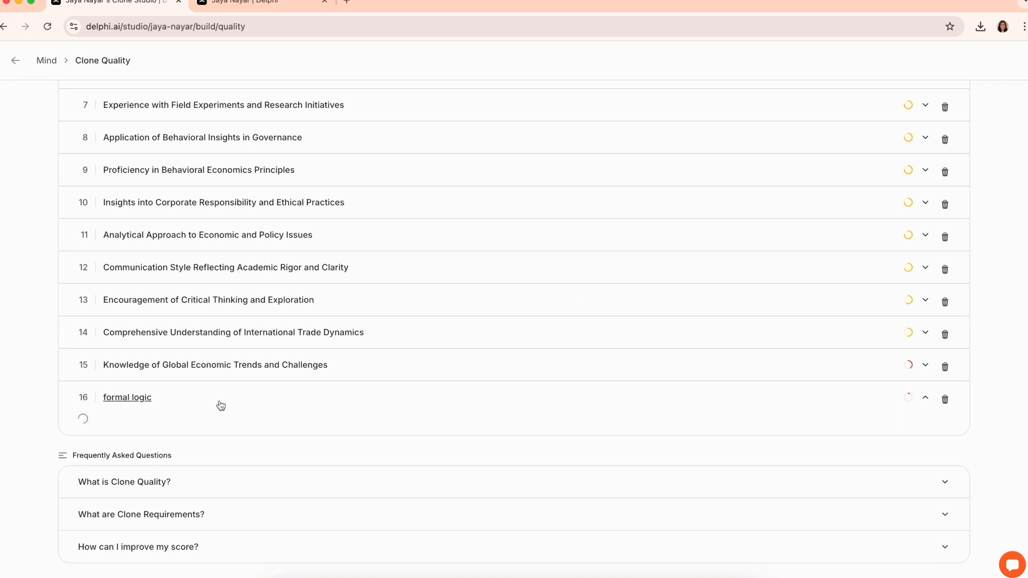
scroll(219, 402, down, 3)
scroll(220, 401, down, 2)
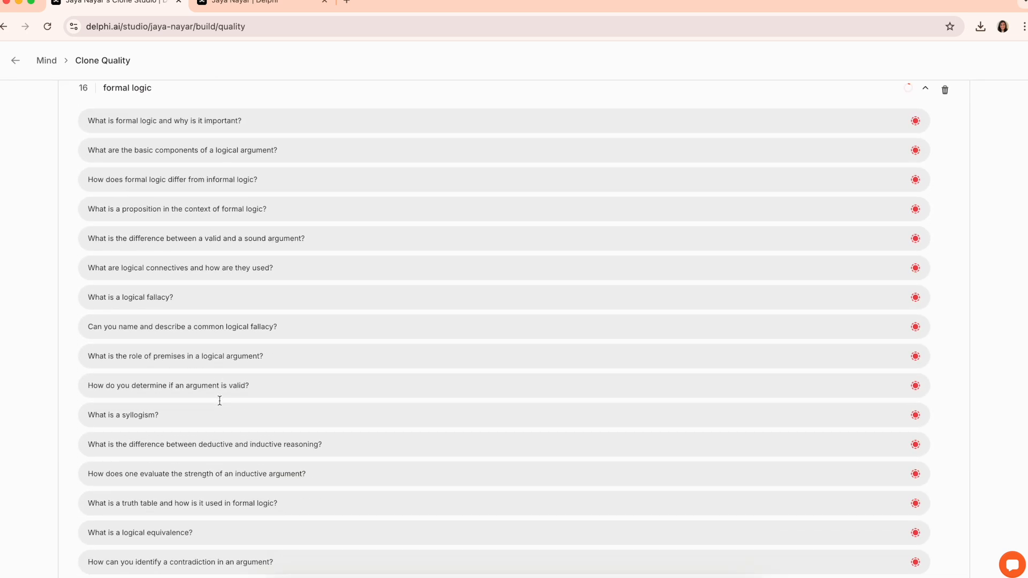
click(39, 62)
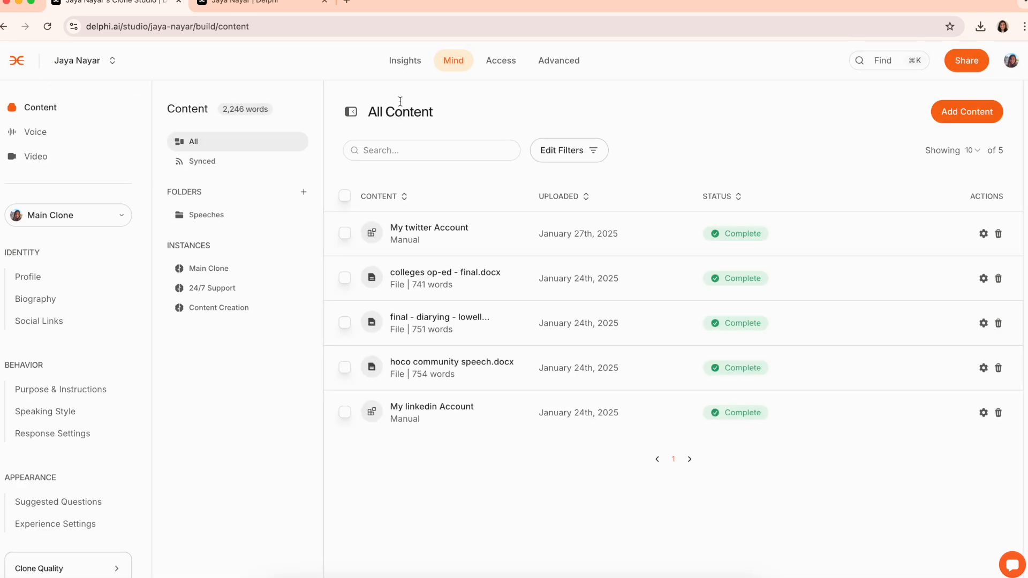
Unpublish the clone from Access sharing options and select the 24/7 Support instance
click(498, 61)
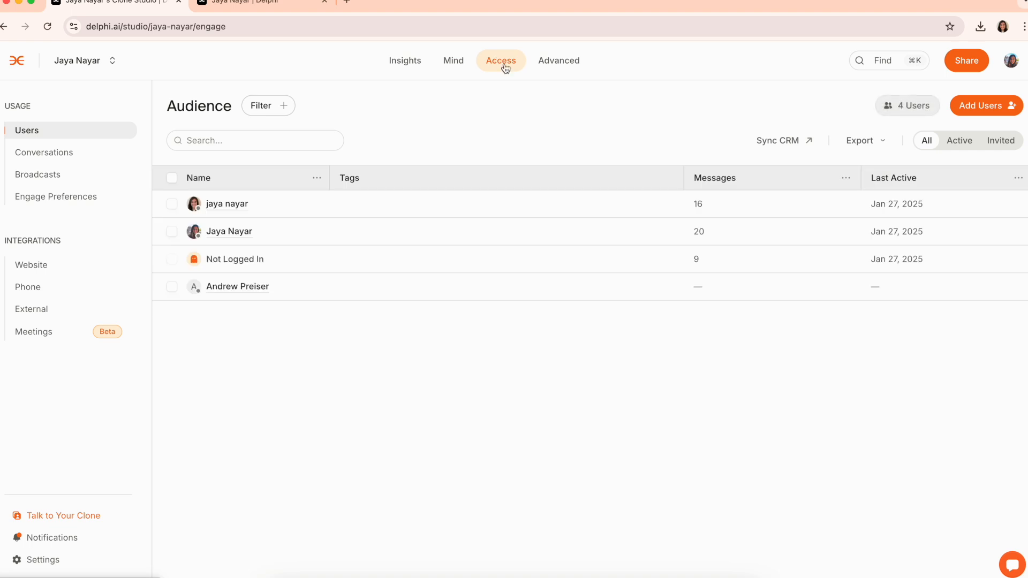
click(956, 68)
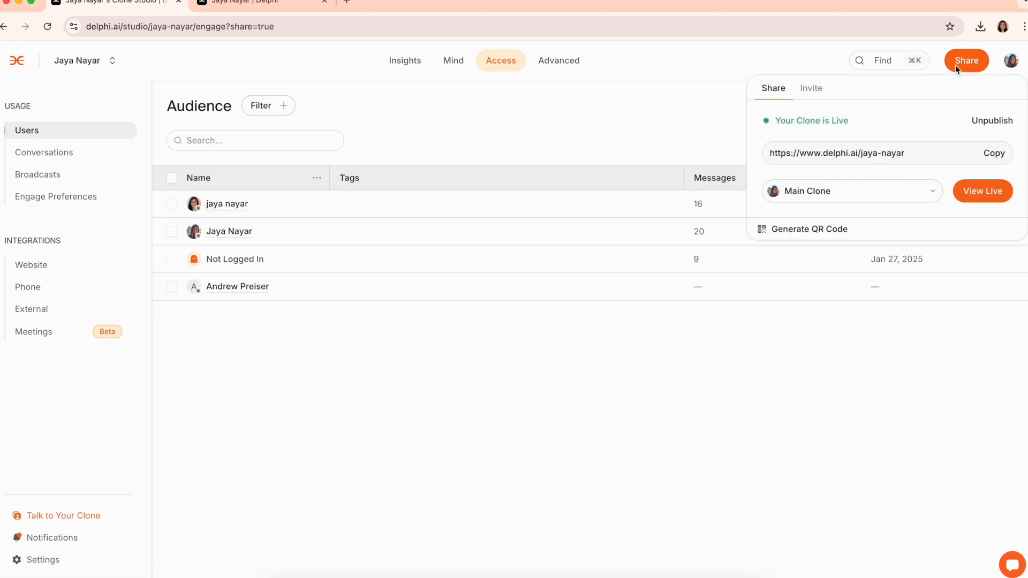
click(986, 125)
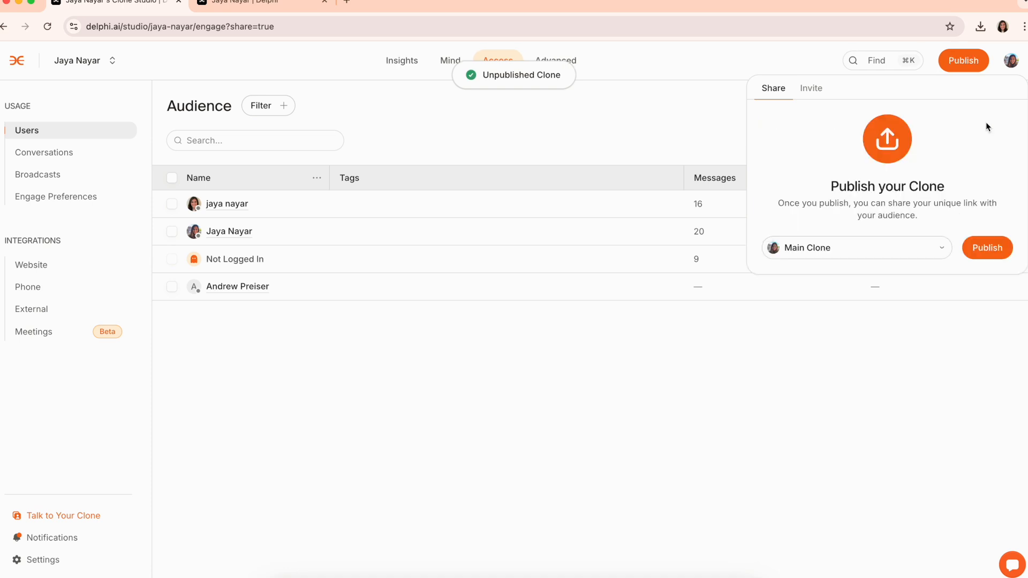
click(903, 251)
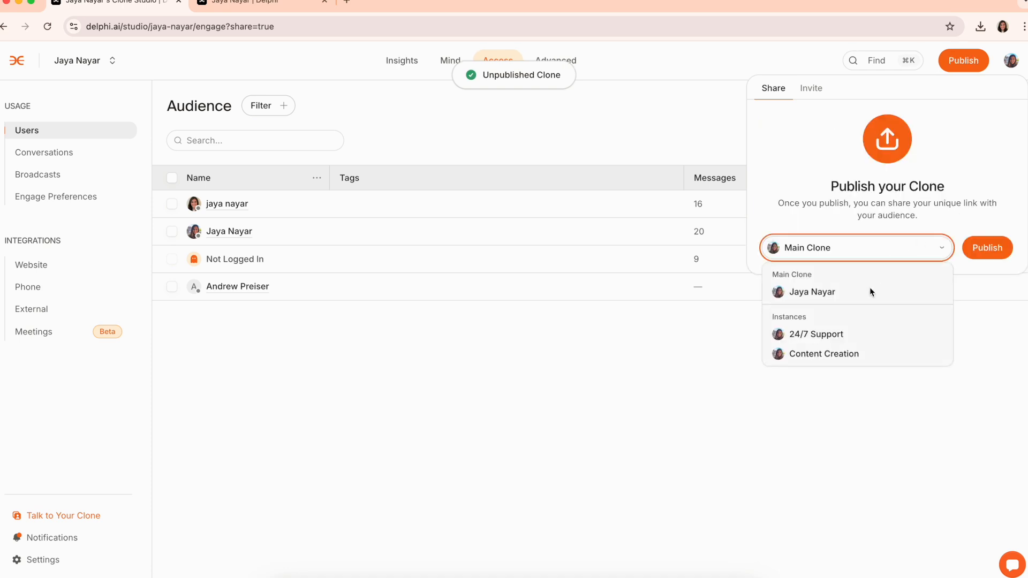
click(834, 334)
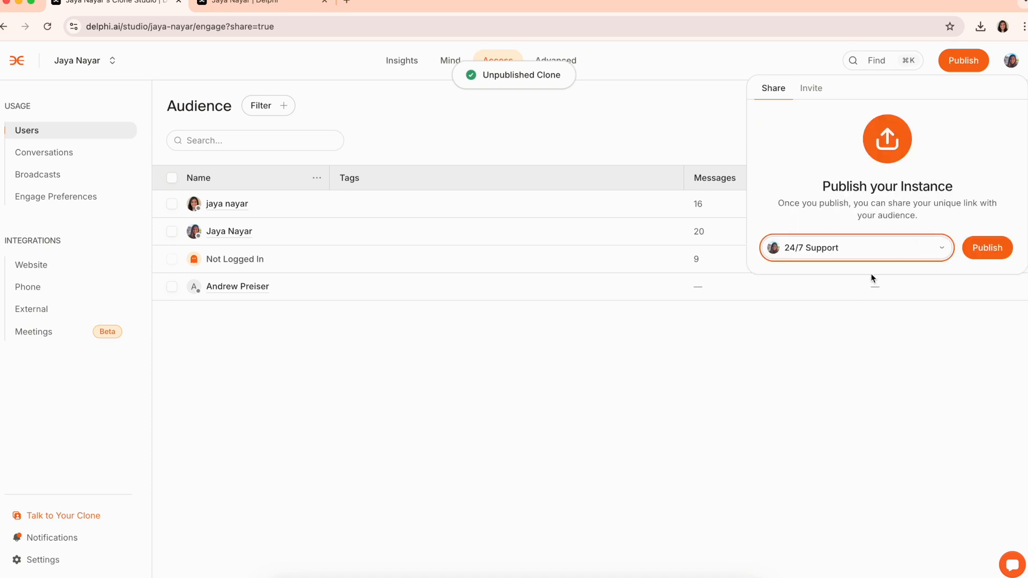
Open the Add Users dialog from the Invite tab and close it without inviting anyone
click(812, 94)
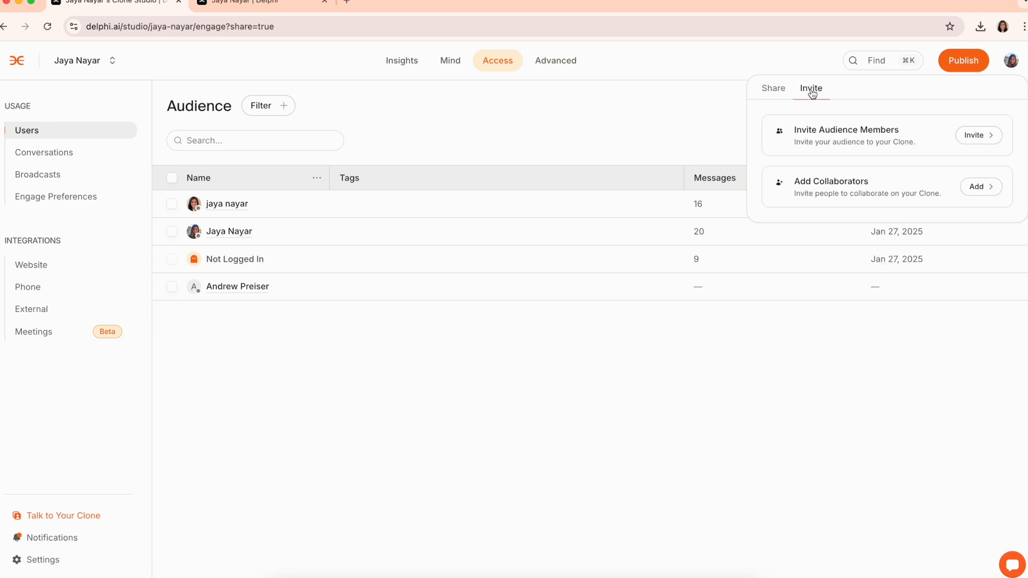
click(993, 141)
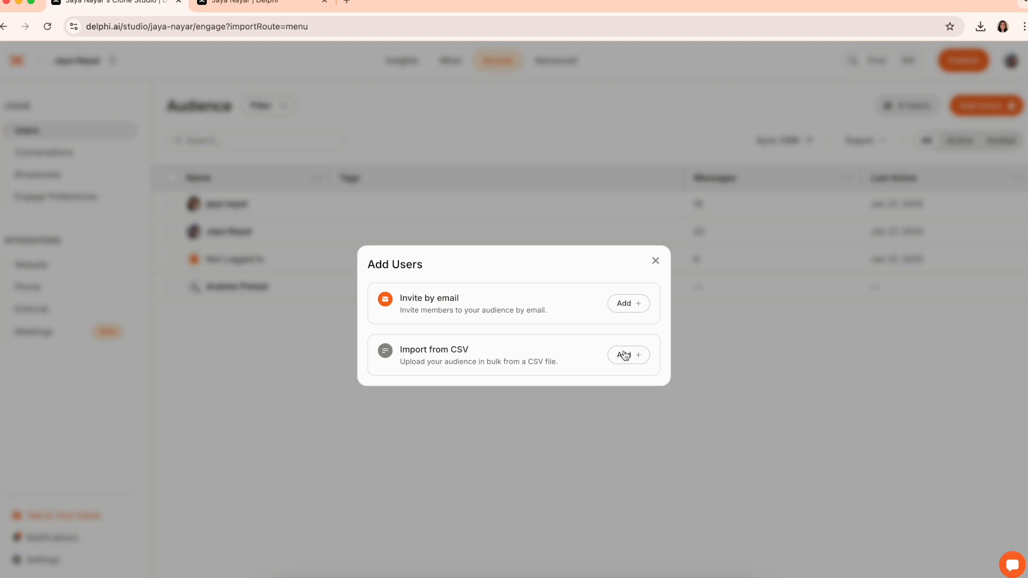
click(655, 260)
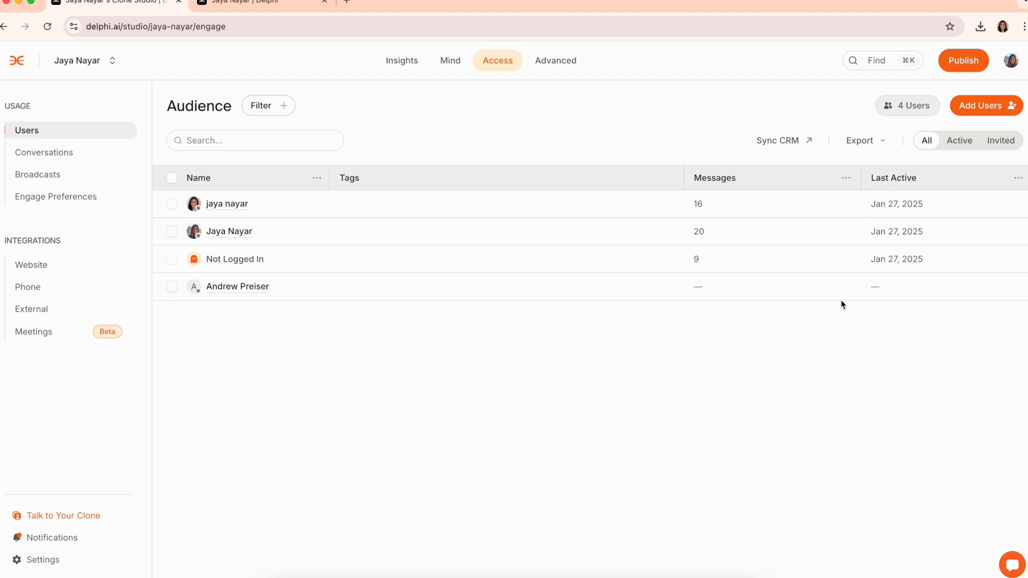
Add 'an employee at Delphi' to the second audience user's info and close their details
click(229, 231)
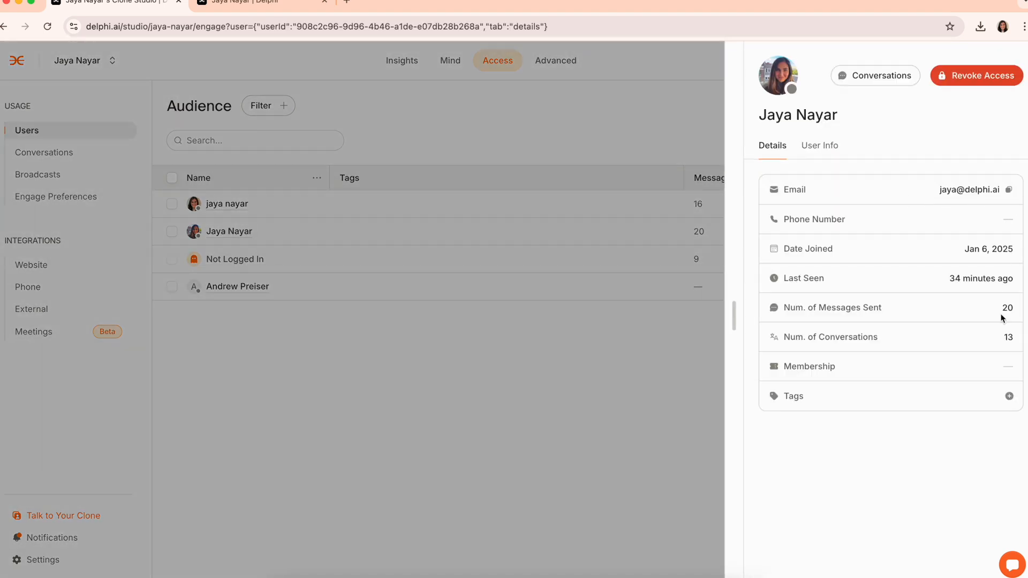
click(1010, 396)
click(1010, 397)
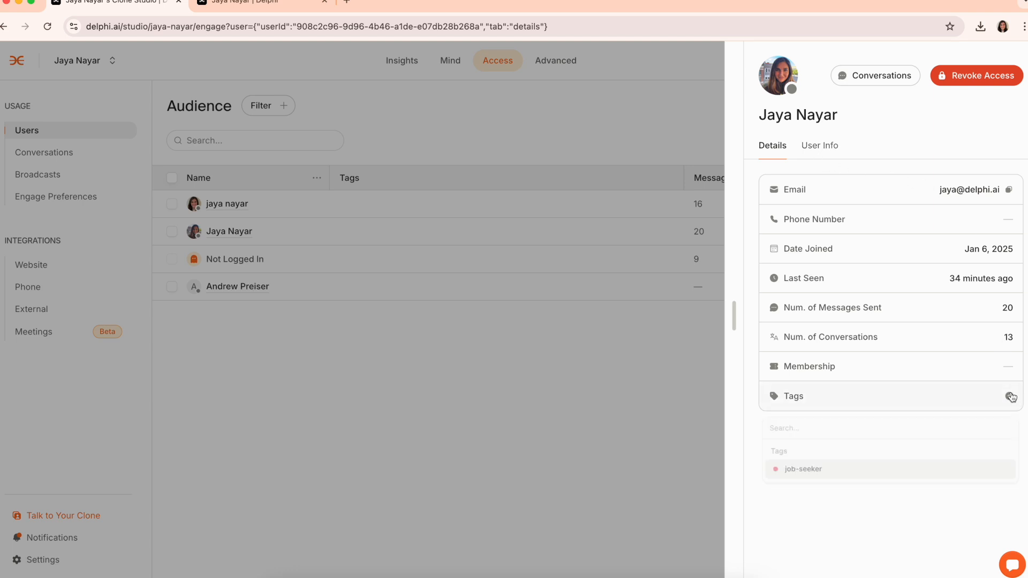
click(818, 152)
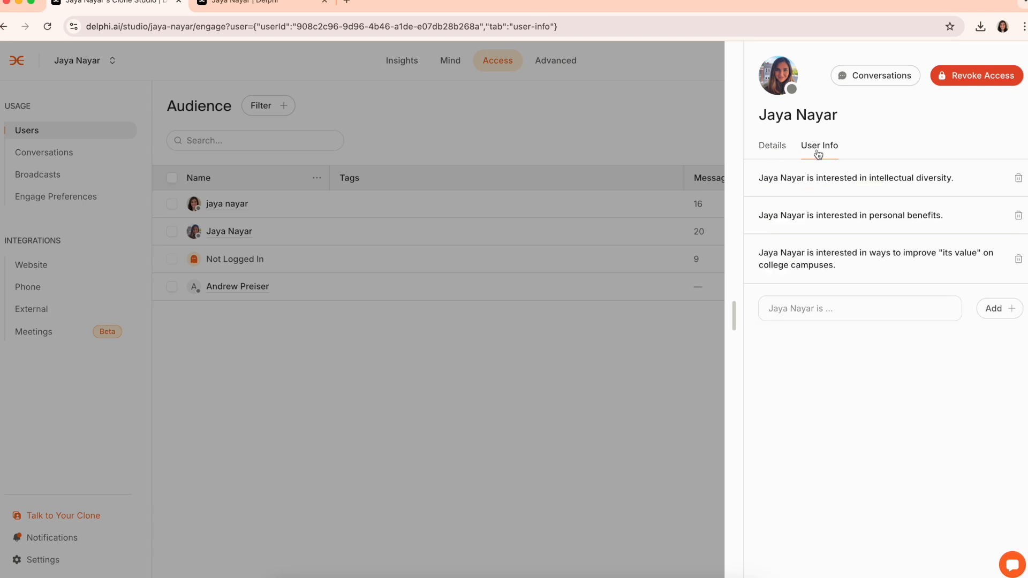
click(906, 309)
text(an employee at Delphi)
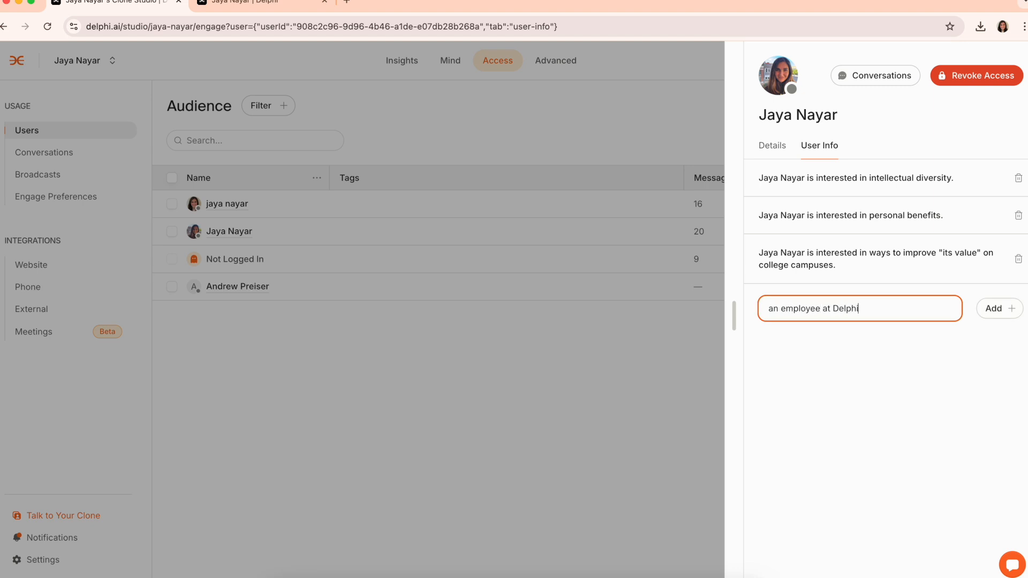
click(1011, 311)
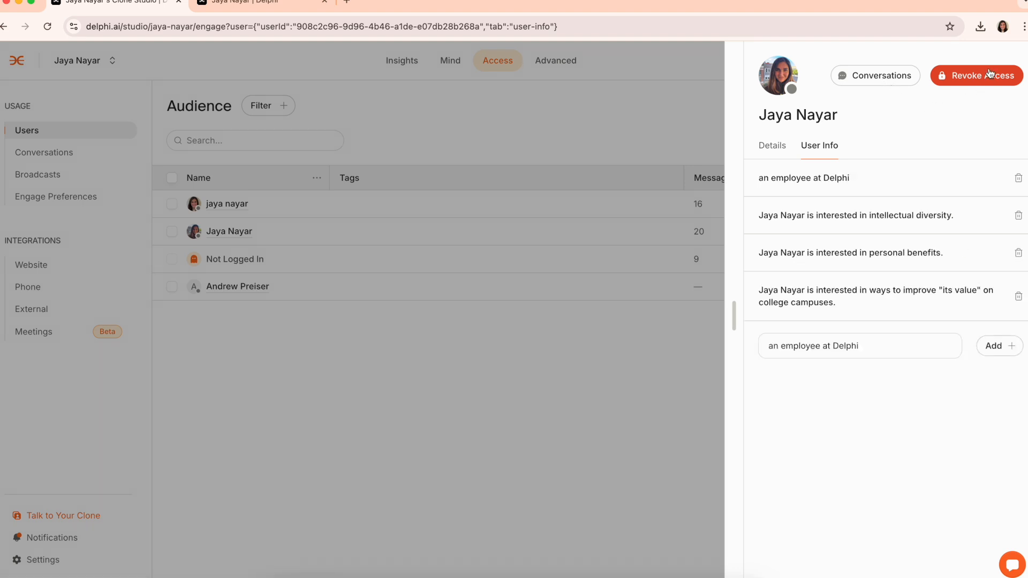
click(626, 134)
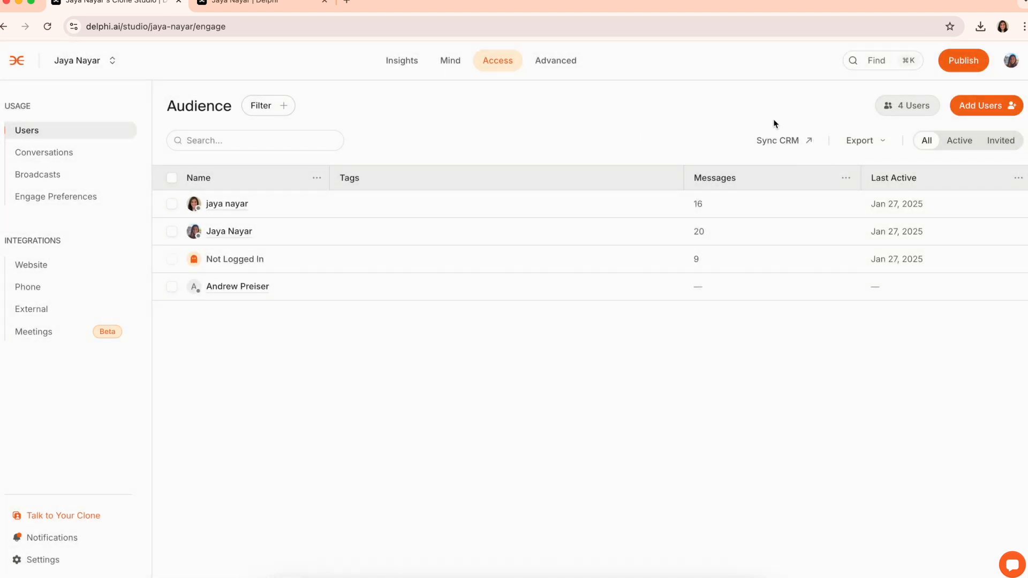
Review the Sync CRM, Export and Filter audience options, then open the leadership-quality chat in Conversations
click(796, 141)
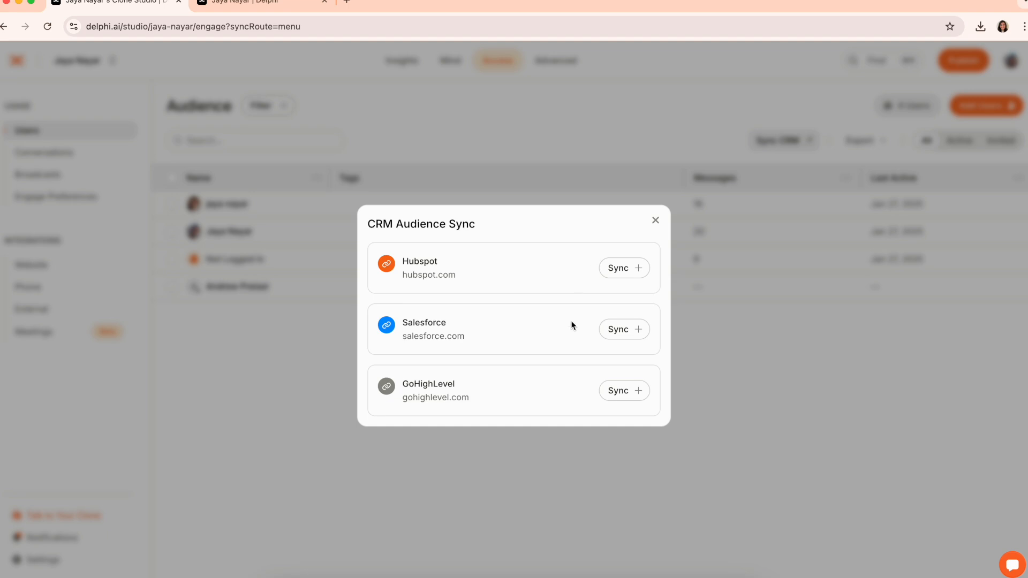
click(653, 222)
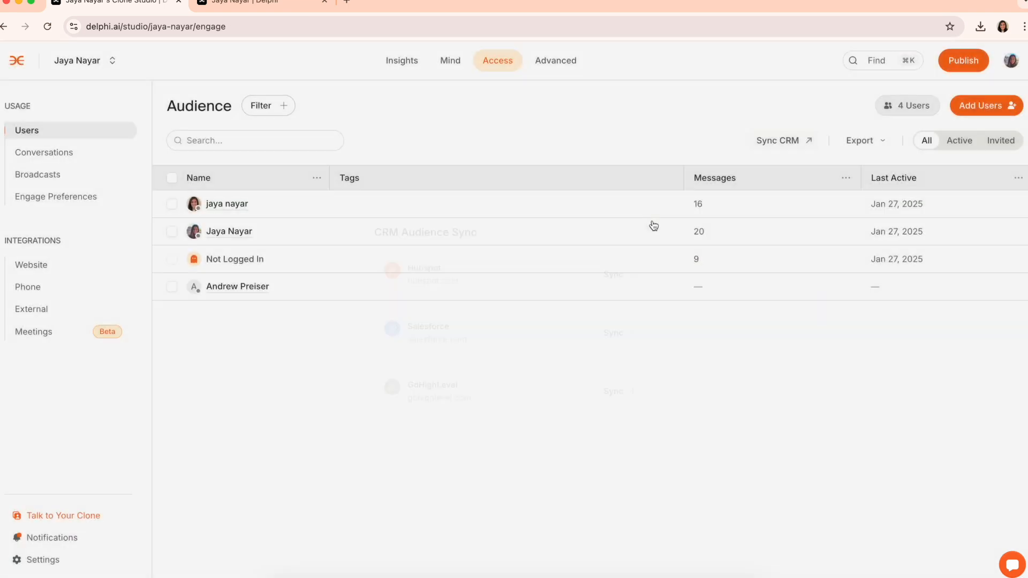
click(850, 145)
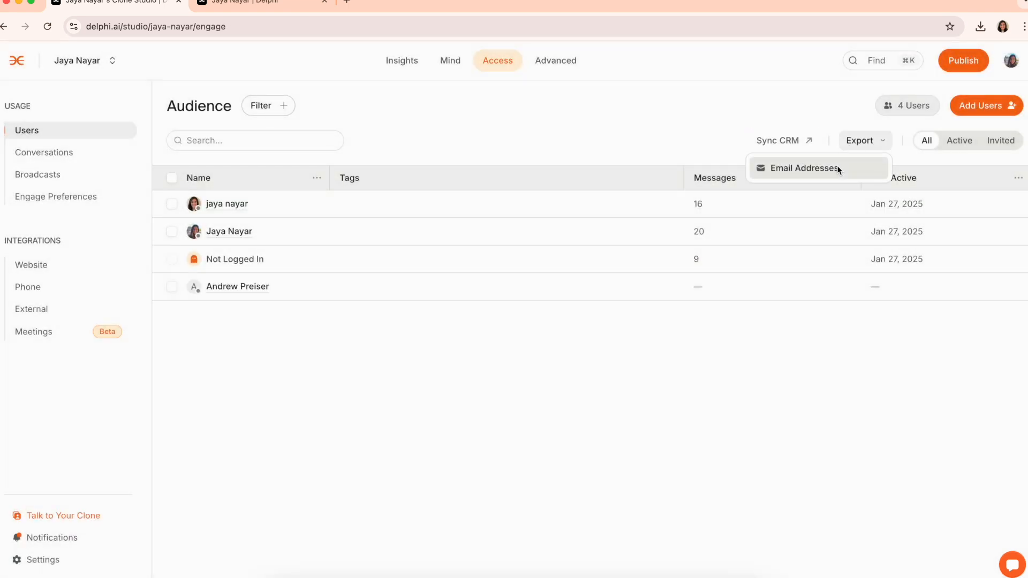
click(268, 113)
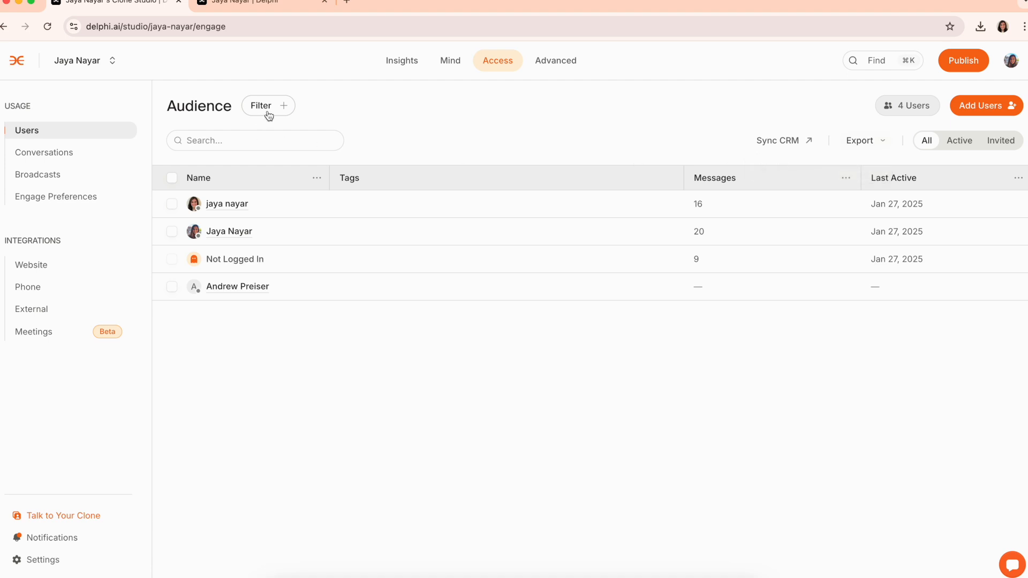
click(273, 114)
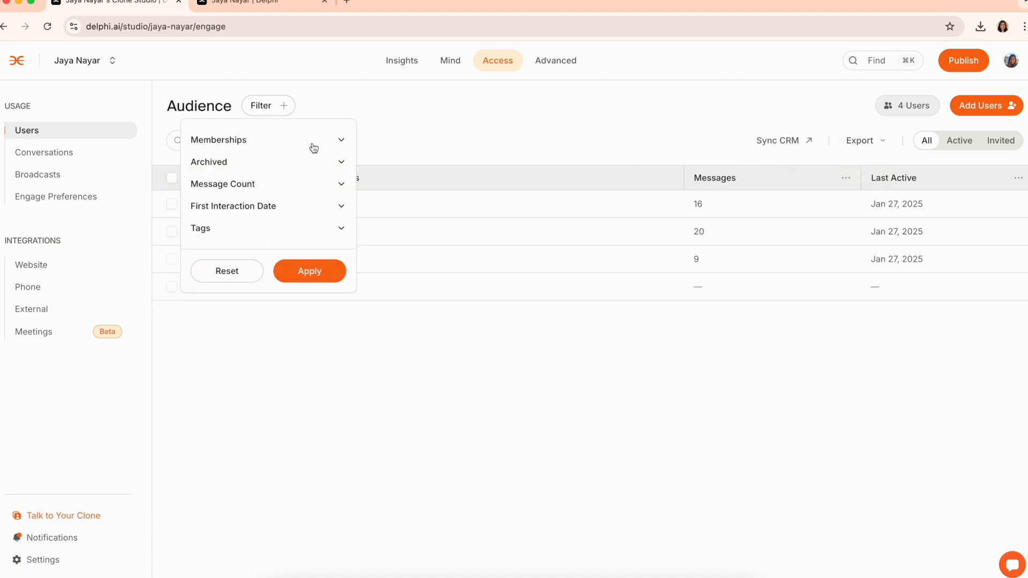
click(75, 154)
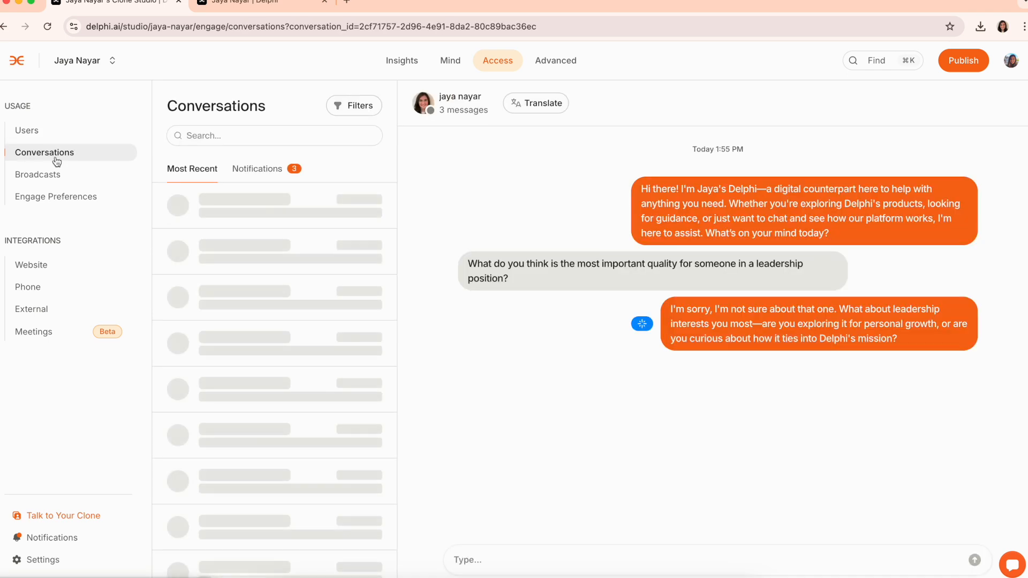
click(207, 250)
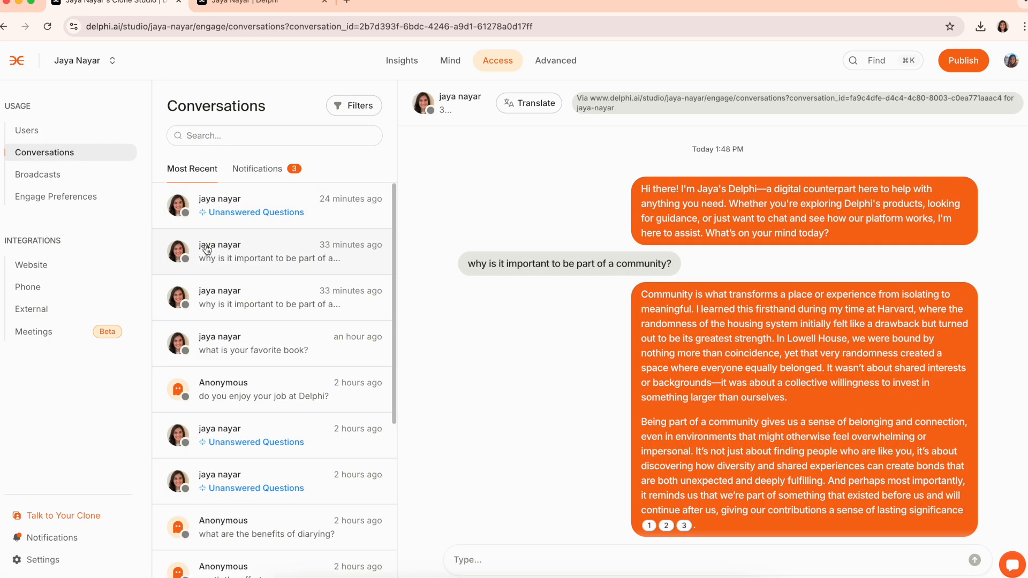
mouse_move(596, 269)
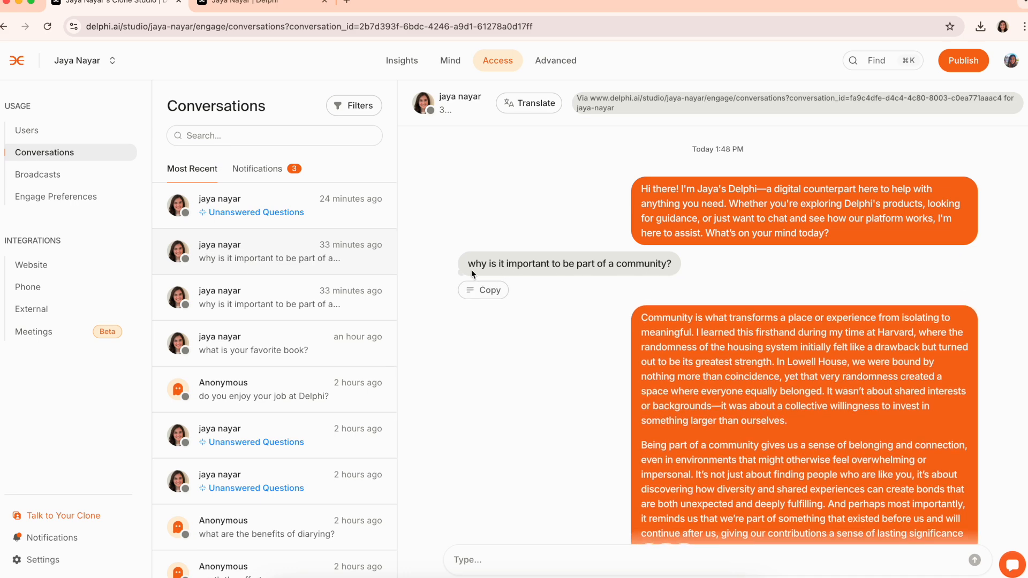
scroll(705, 268, down, 1)
mouse_move(773, 349)
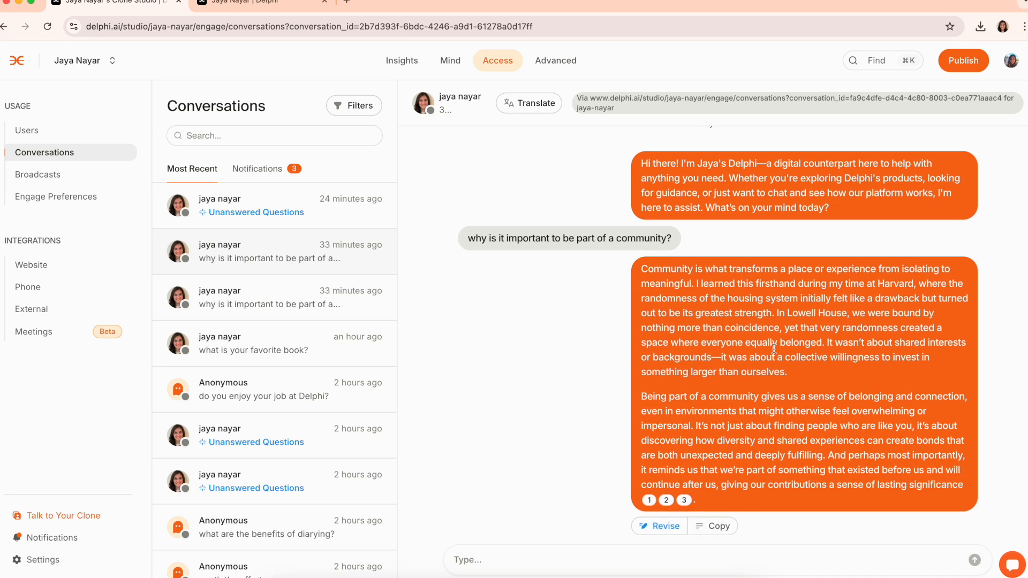
click(658, 525)
scroll(581, 386, down, 3)
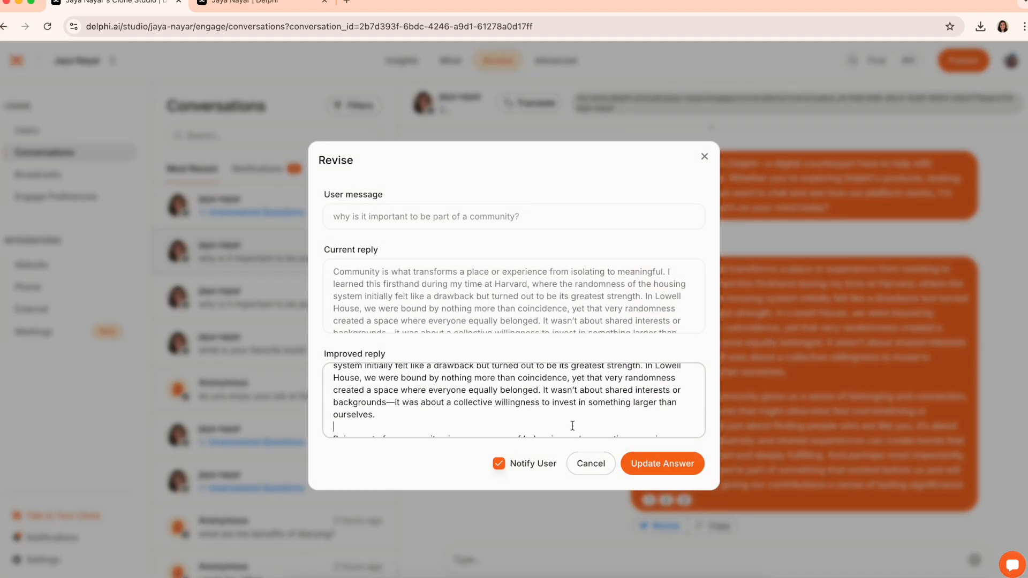
drag(544, 393, 375, 415)
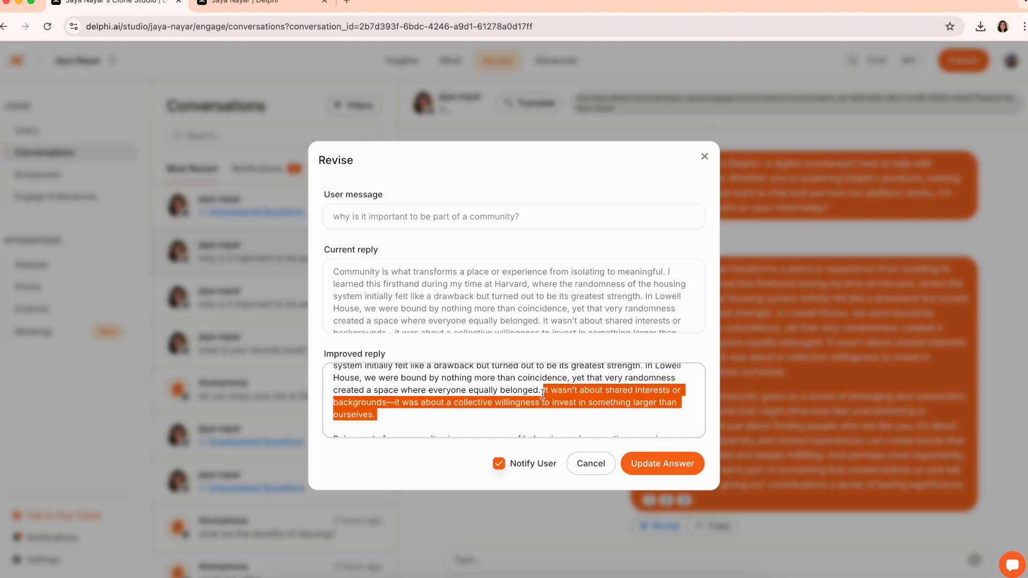
key(BackSpace)
click(499, 464)
click(499, 465)
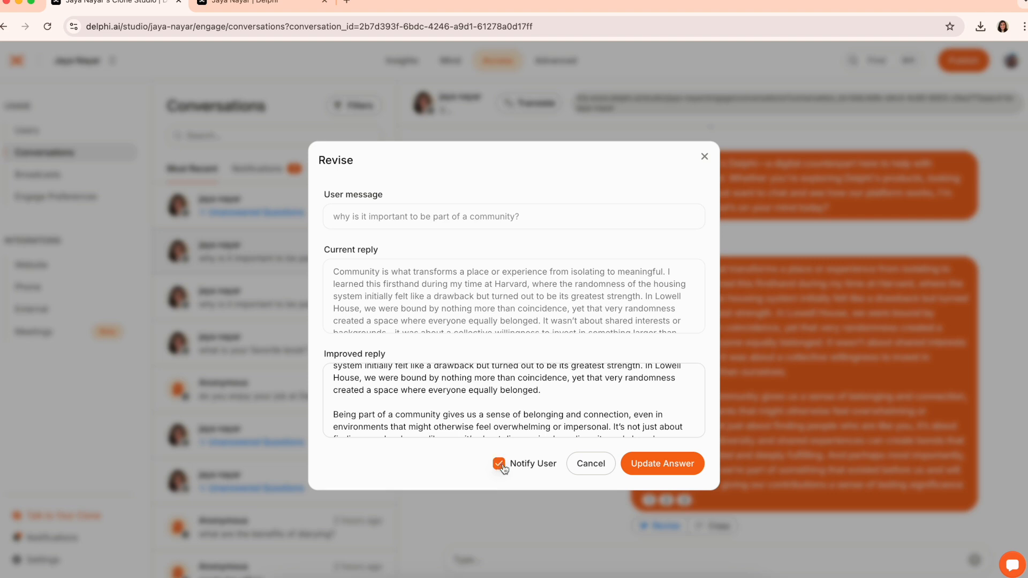
click(582, 461)
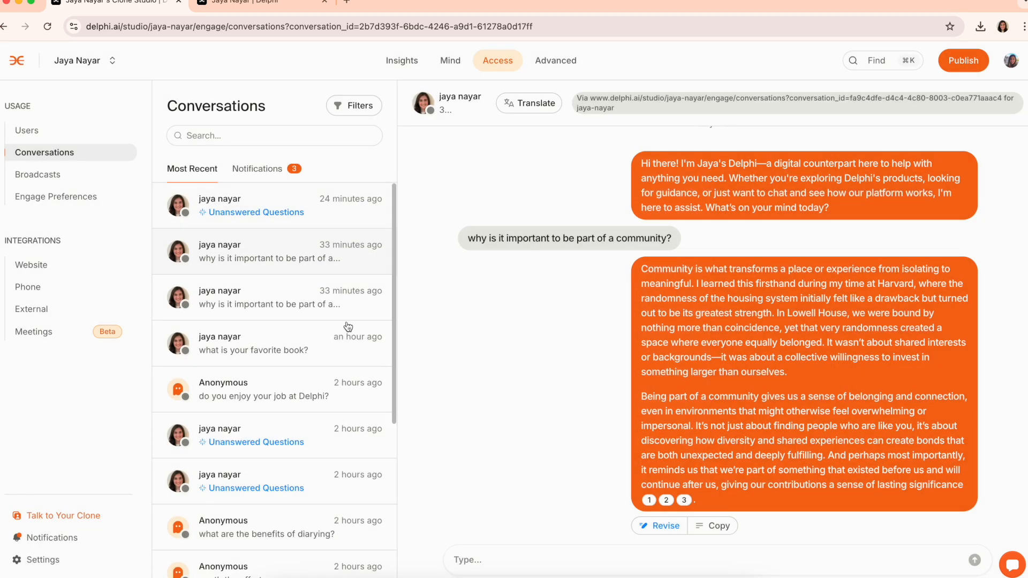
Open the unanswered 'Who is your role model' conversation and send the message 'my father'
click(272, 178)
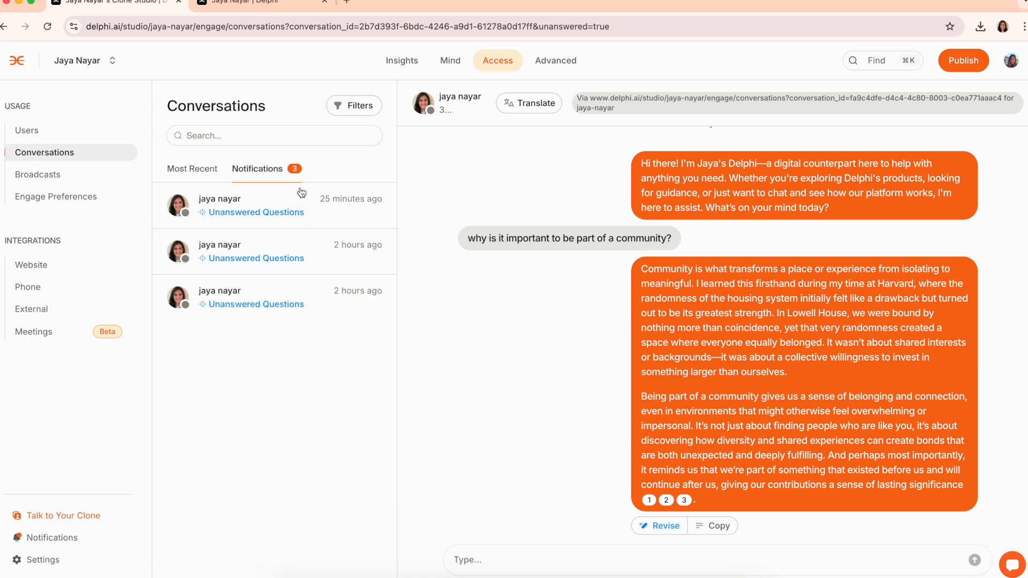
click(316, 269)
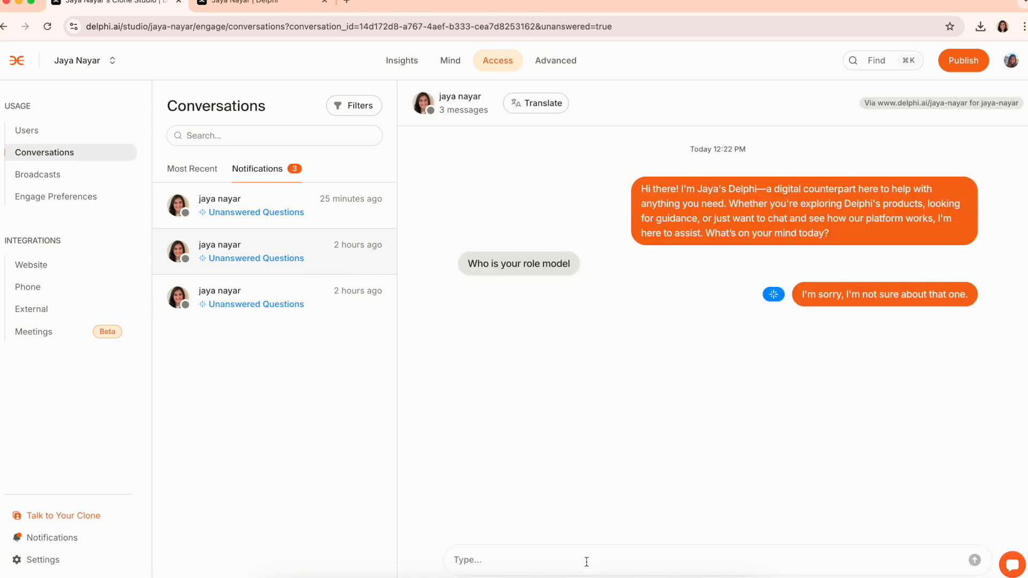
click(586, 561)
text(my)
key(super+a)
text(my father)
key(Return)
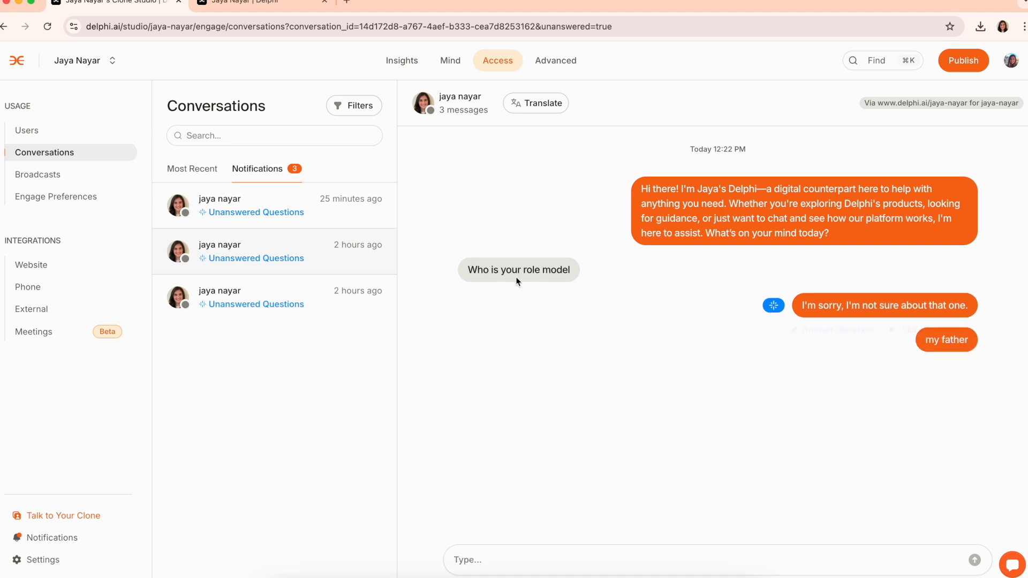
Replace the question's improved reply with 'My father' and update the answer, keeping user notification on
click(811, 320)
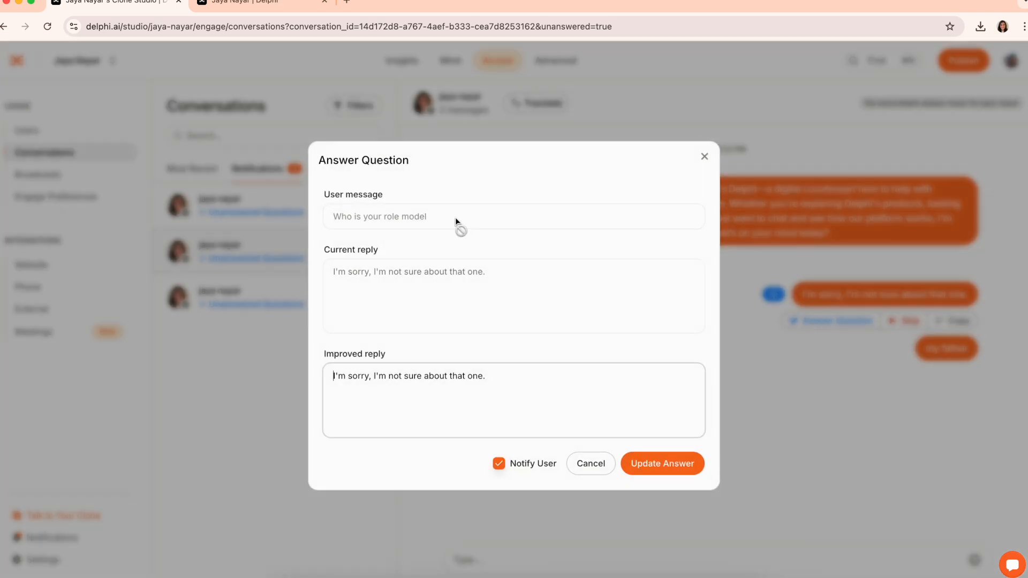
triple_click(502, 386)
text(My father)
click(498, 464)
click(498, 464)
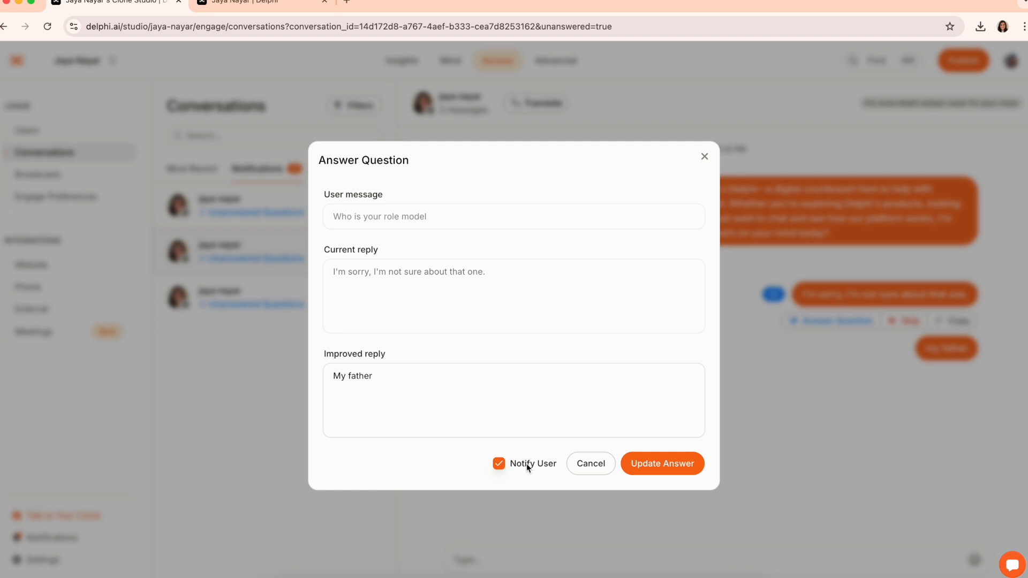
click(664, 473)
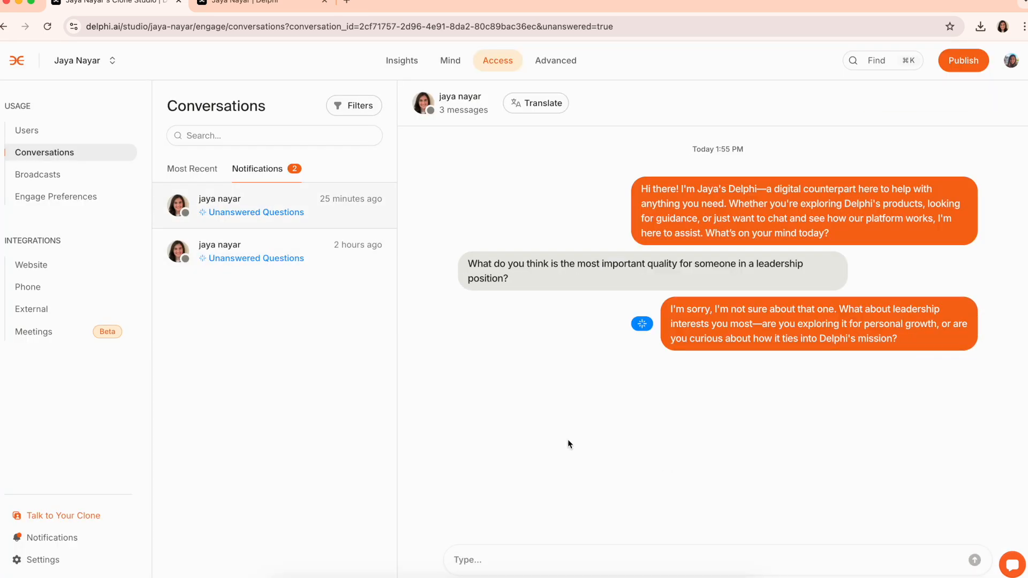
click(58, 174)
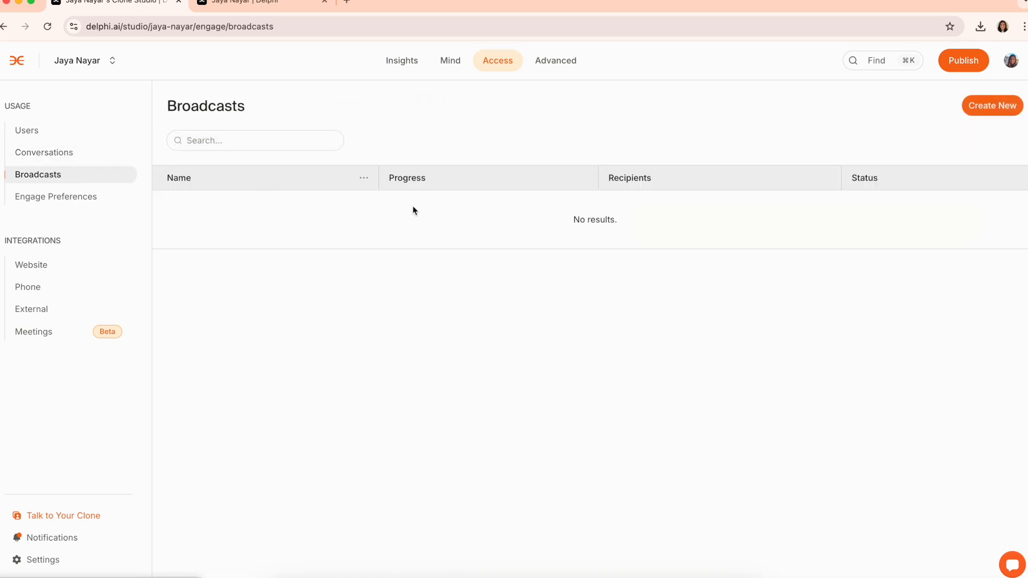
Create a new broadcast named 'Hello world'
click(991, 112)
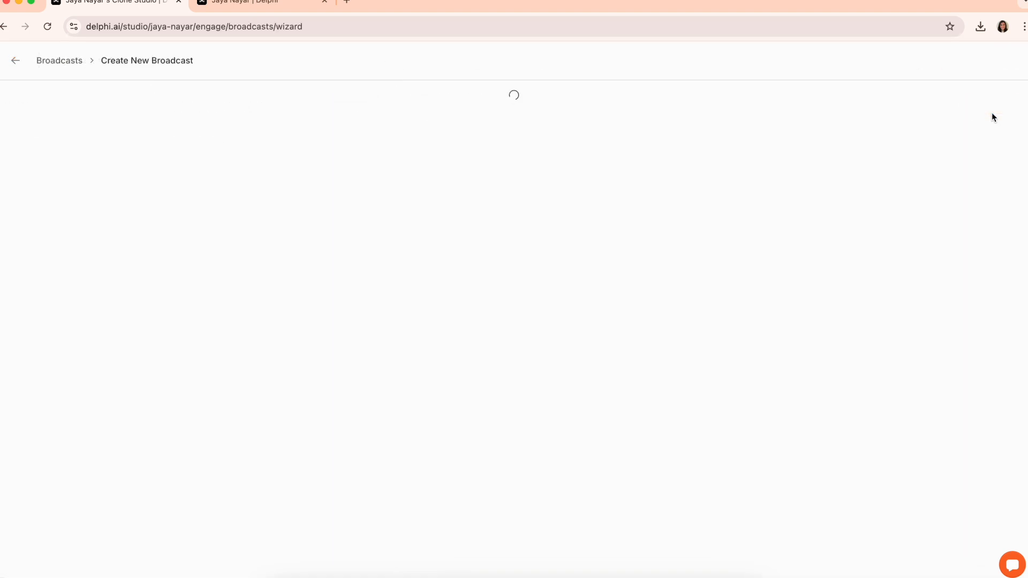
click(491, 230)
text(H)
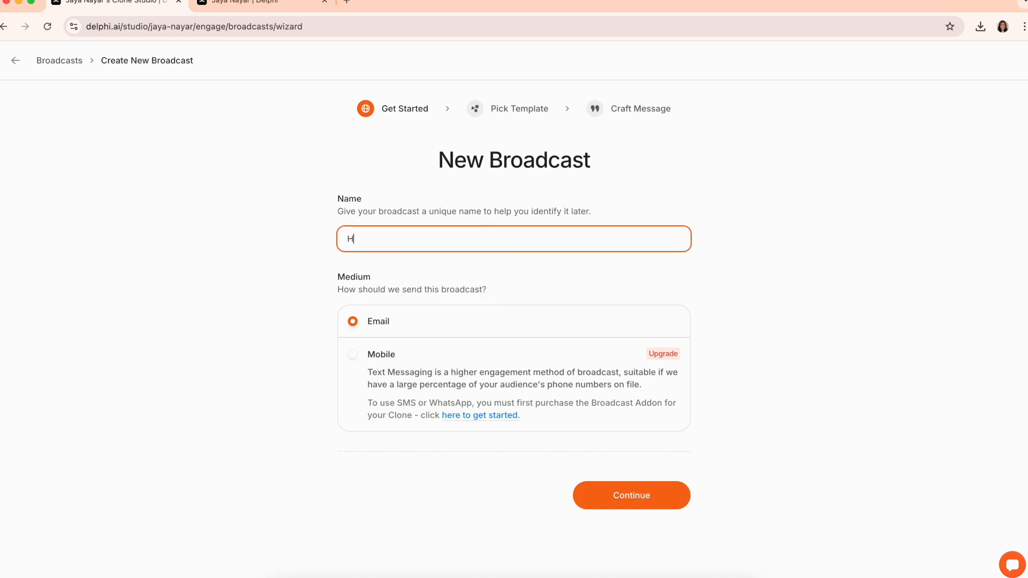
text(ello world)
click(626, 494)
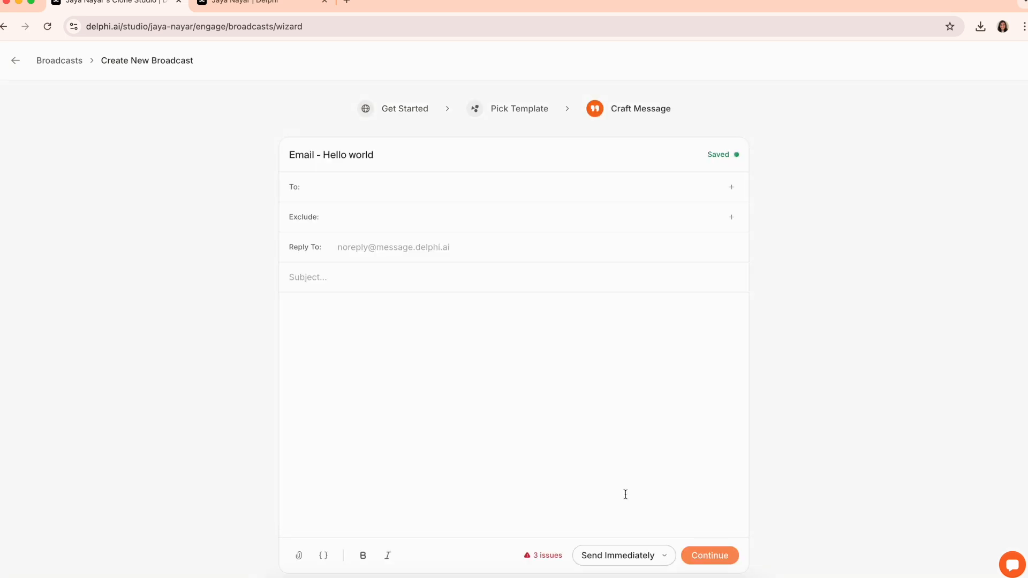
Send it to the Entire Audience, excluding one user and everyone tagged job-seeker
click(459, 194)
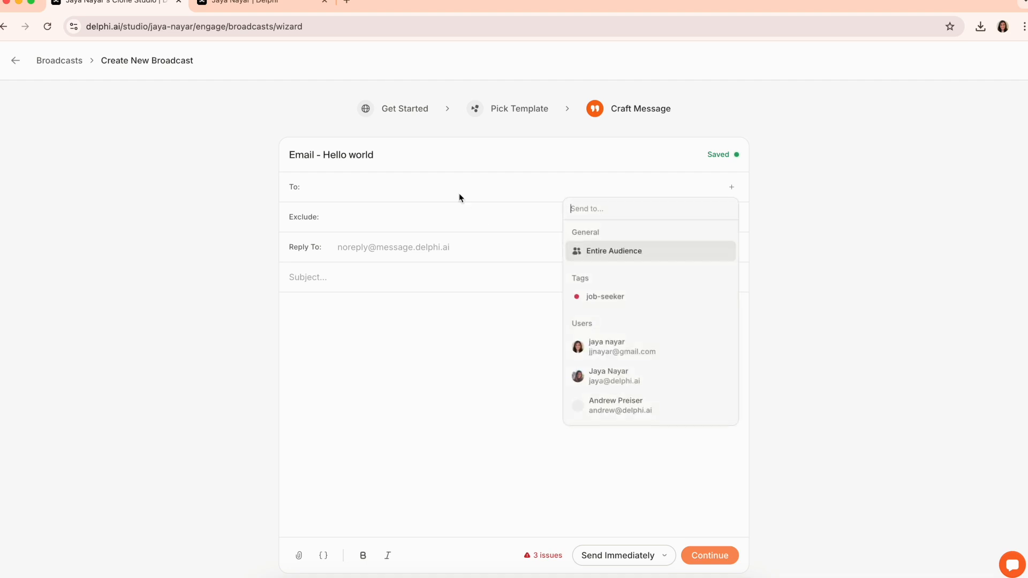
click(640, 261)
click(397, 215)
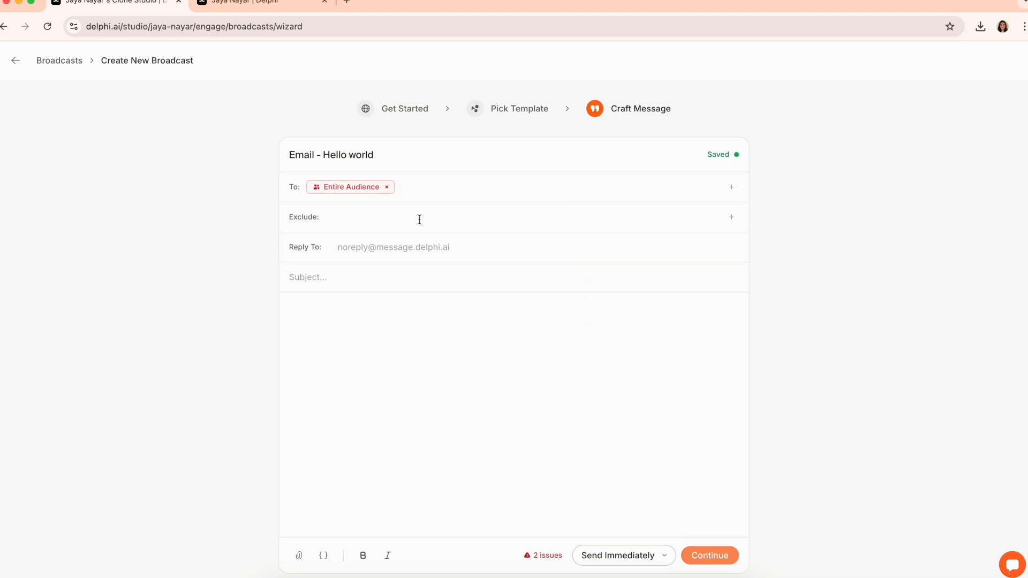
click(418, 217)
click(632, 355)
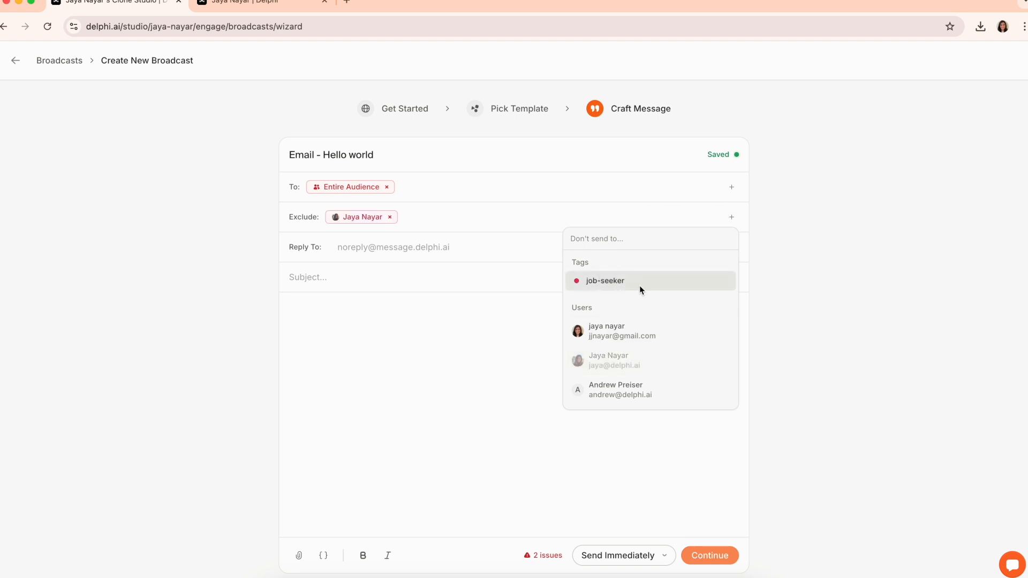
click(640, 290)
Enter the reply-to address, subject 'Hello' and body 'Hello world', keep immediate sending, and review without sending
click(389, 245)
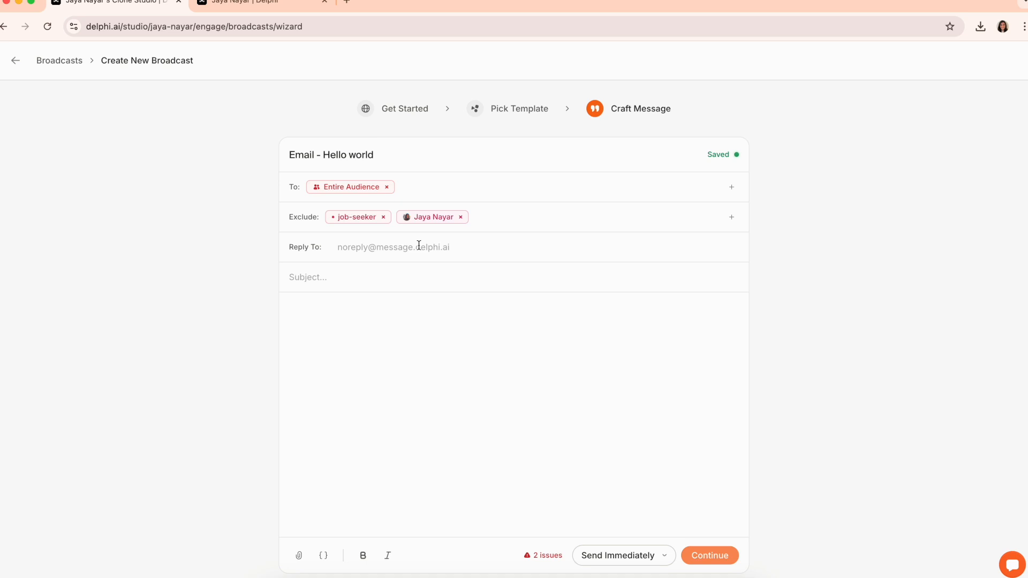
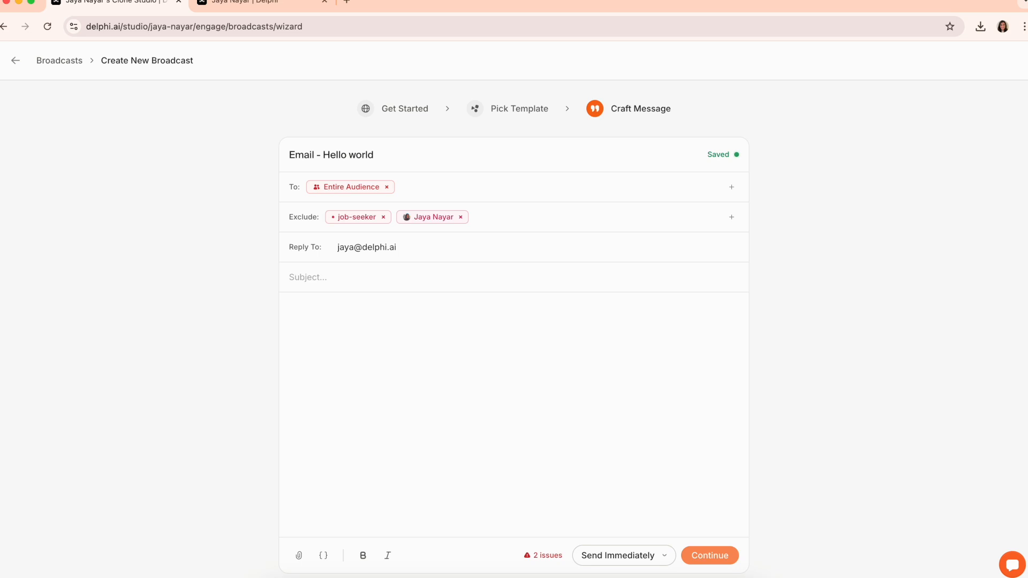
text(Hell)
text(Hello world)
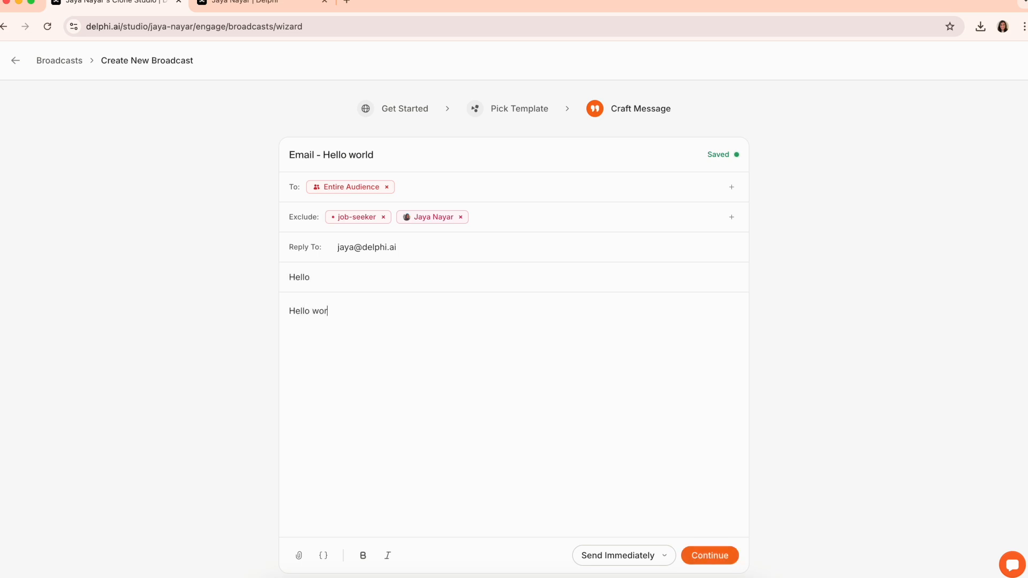
click(663, 559)
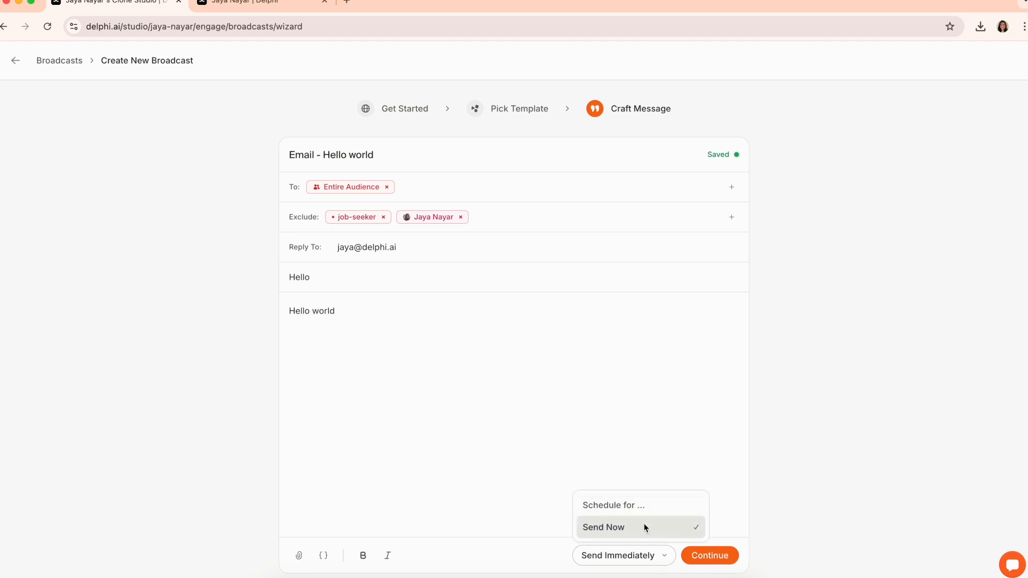
click(728, 571)
click(726, 557)
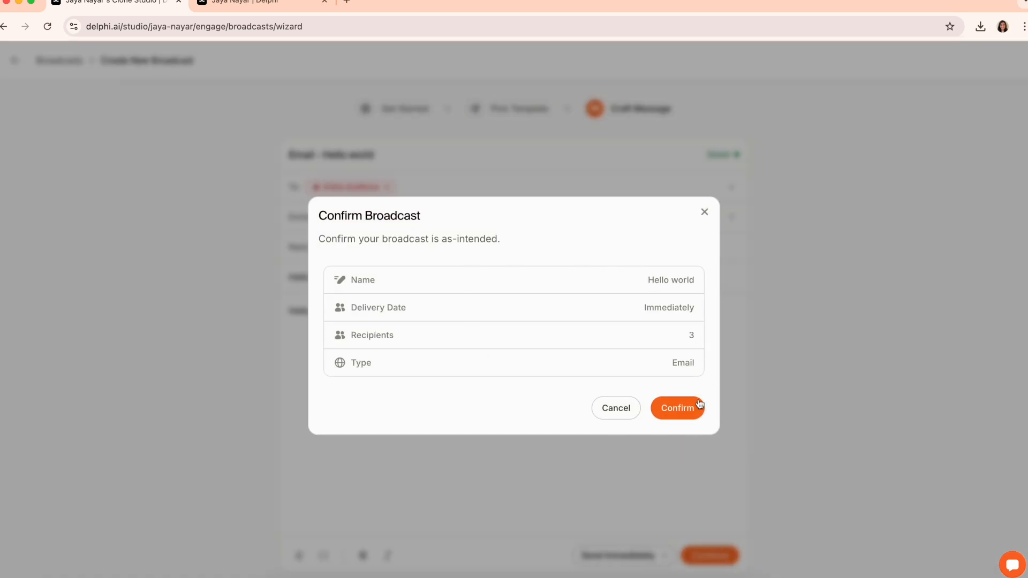
click(706, 213)
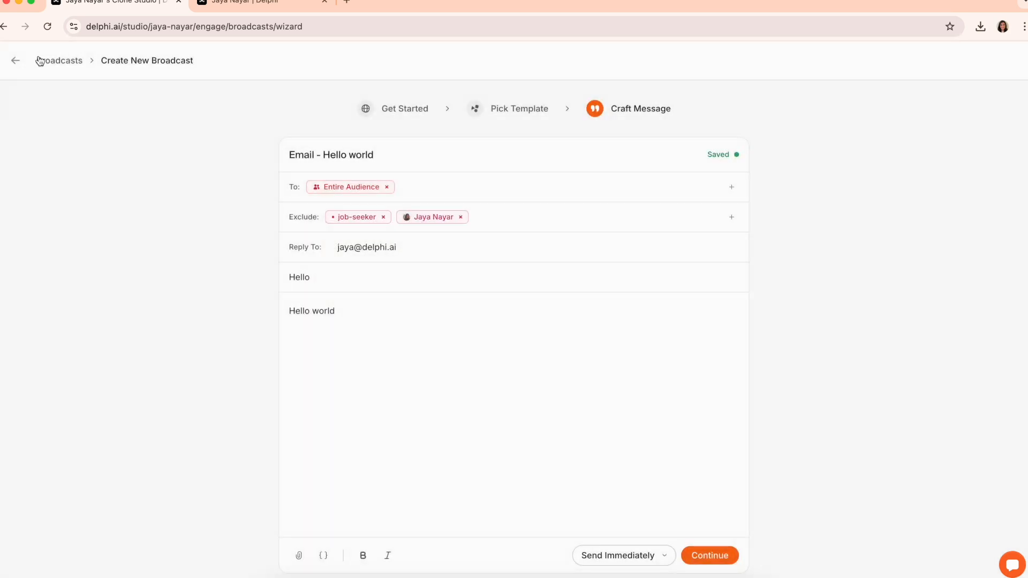
Switch on Anonymize Users in Engage Preferences and confirm conversations now show users as Anonymous
click(15, 60)
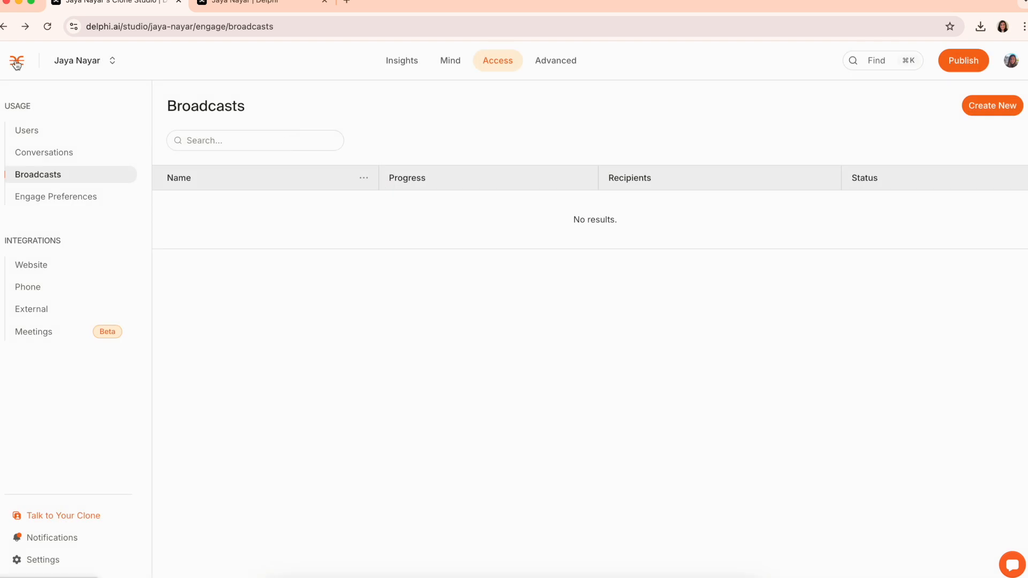
click(98, 197)
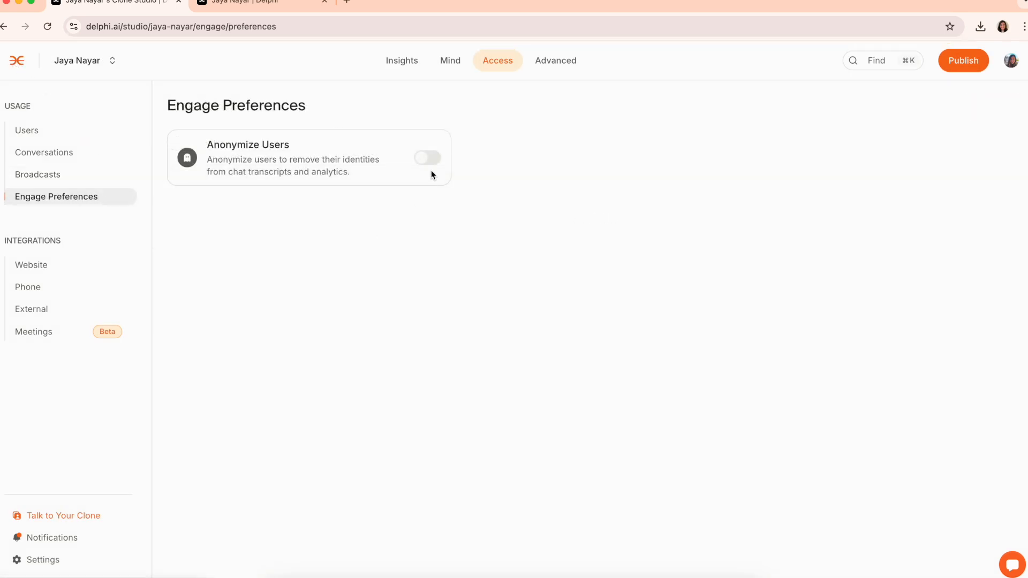
click(428, 160)
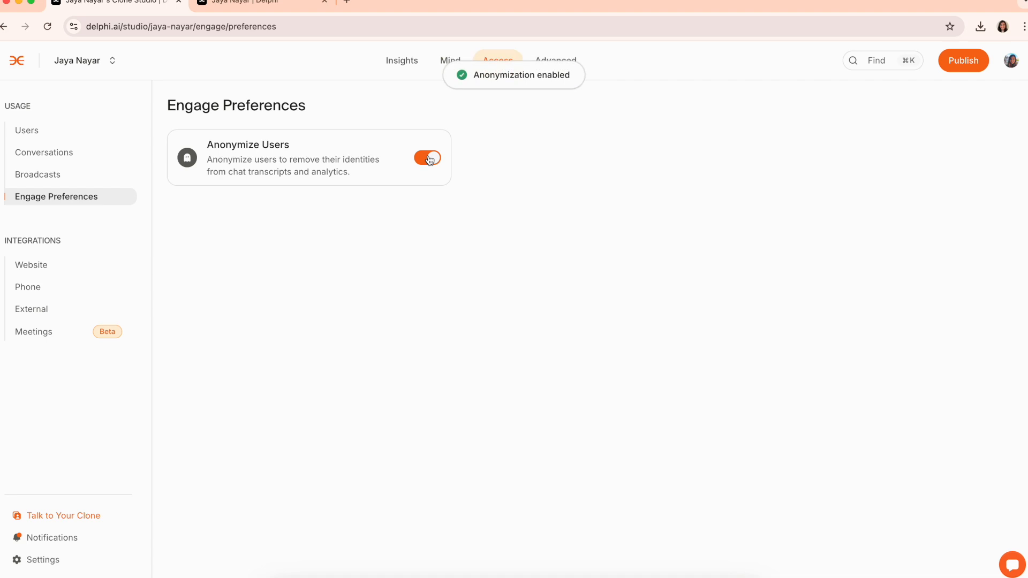
click(44, 152)
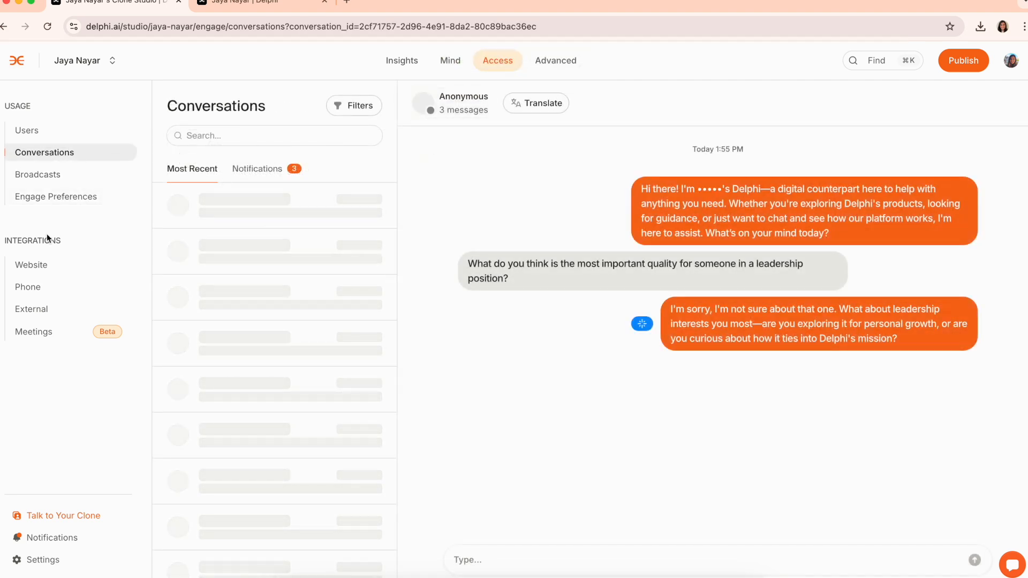
Look through the website integration's embed and chat bubble snippets, then return to Website Integrations
click(42, 267)
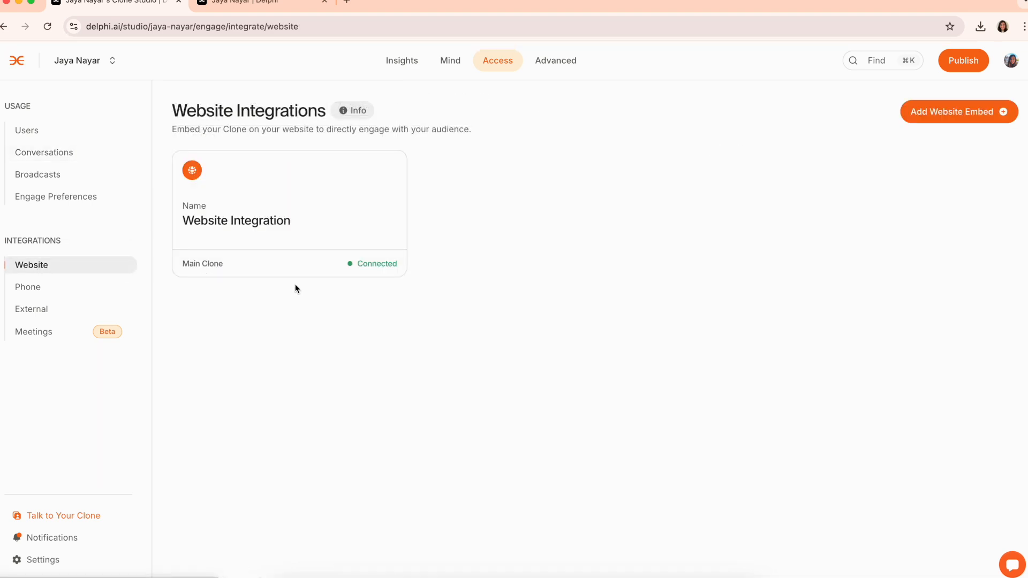
click(337, 216)
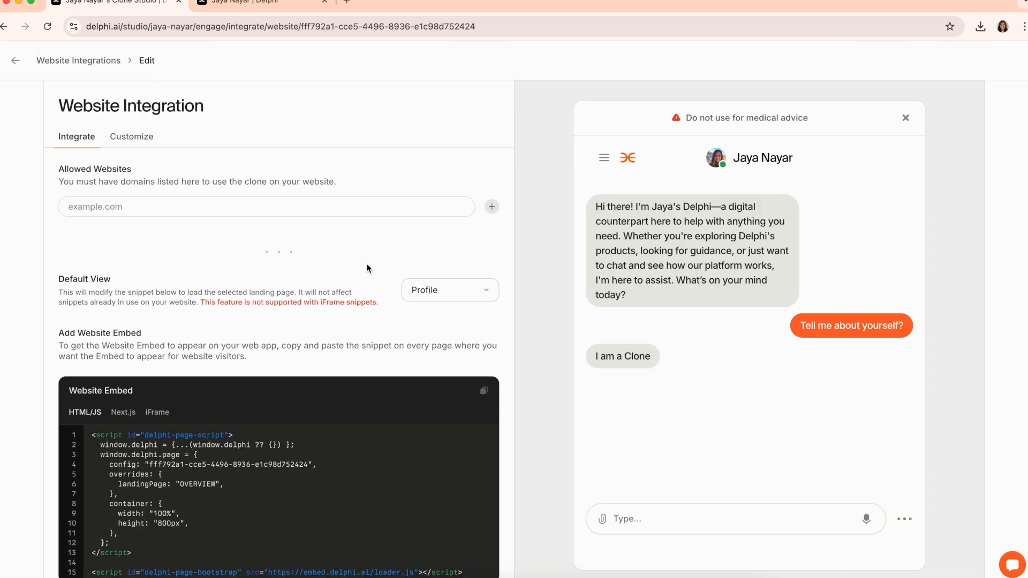
scroll(367, 268, down, 5)
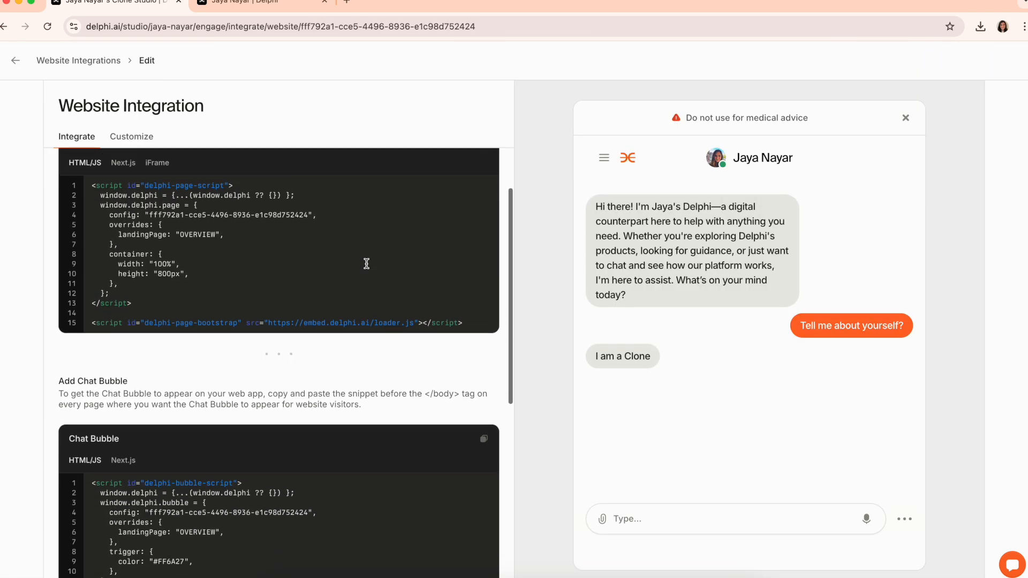
scroll(366, 264, down, 7)
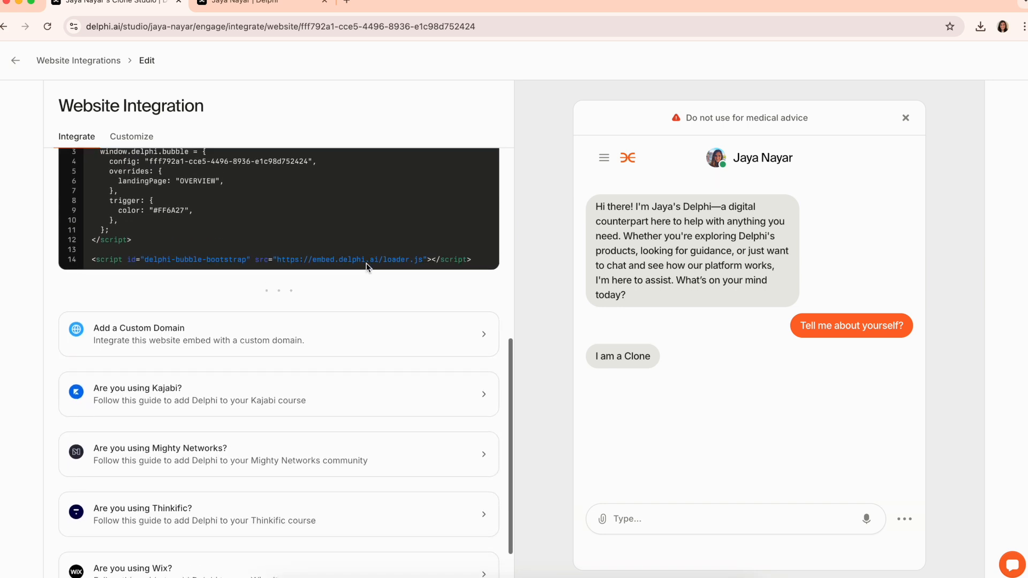
scroll(367, 268, down, 2)
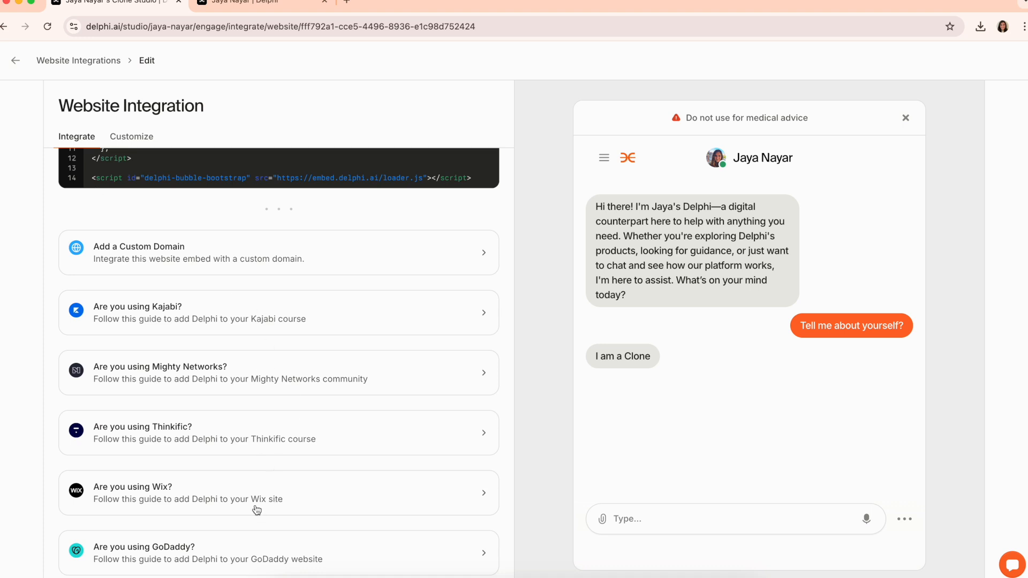
click(54, 62)
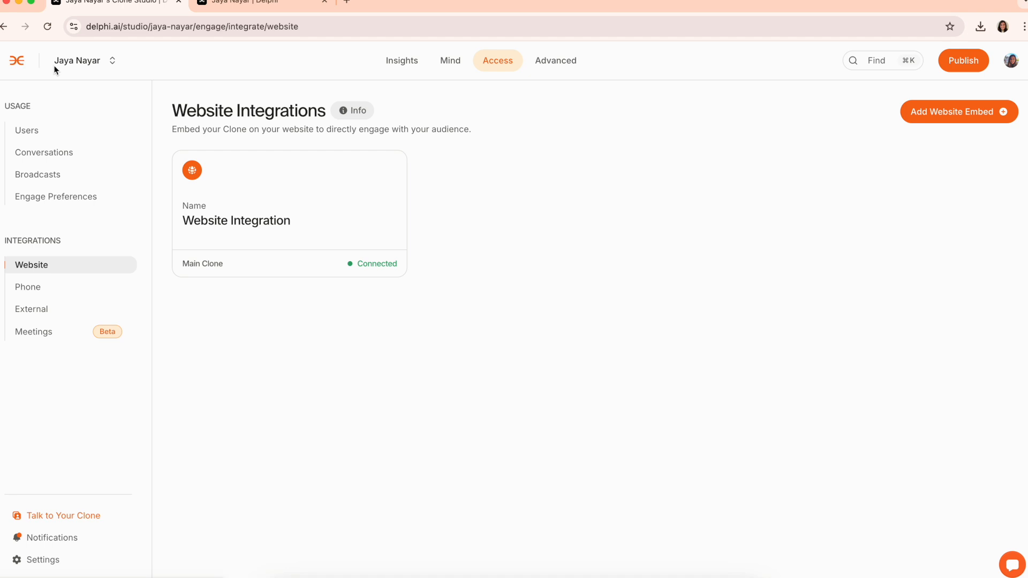
Preview the phone number setup, then browse the addable integrations on the External Integrations page
click(41, 289)
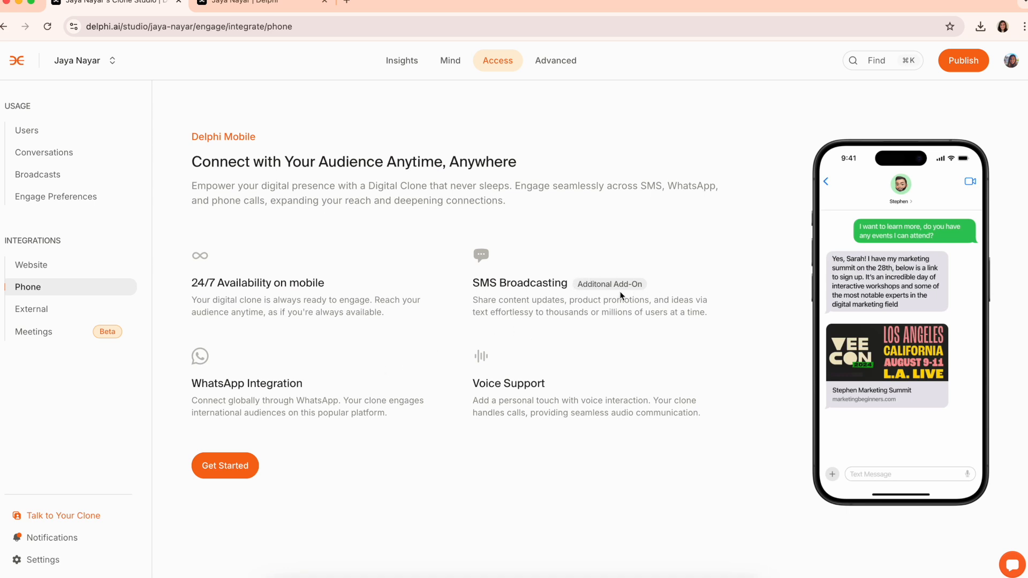
click(235, 461)
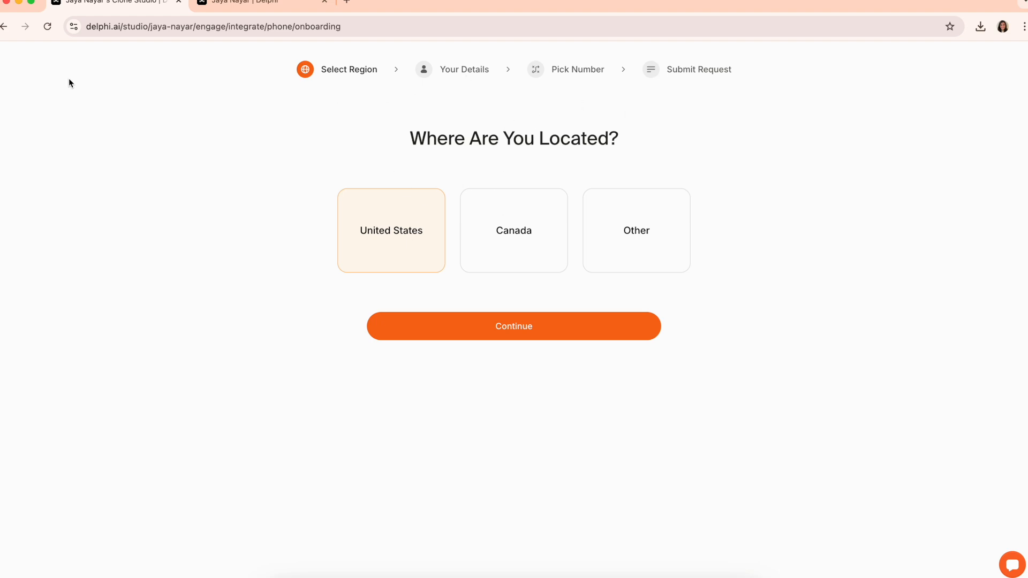
click(3, 27)
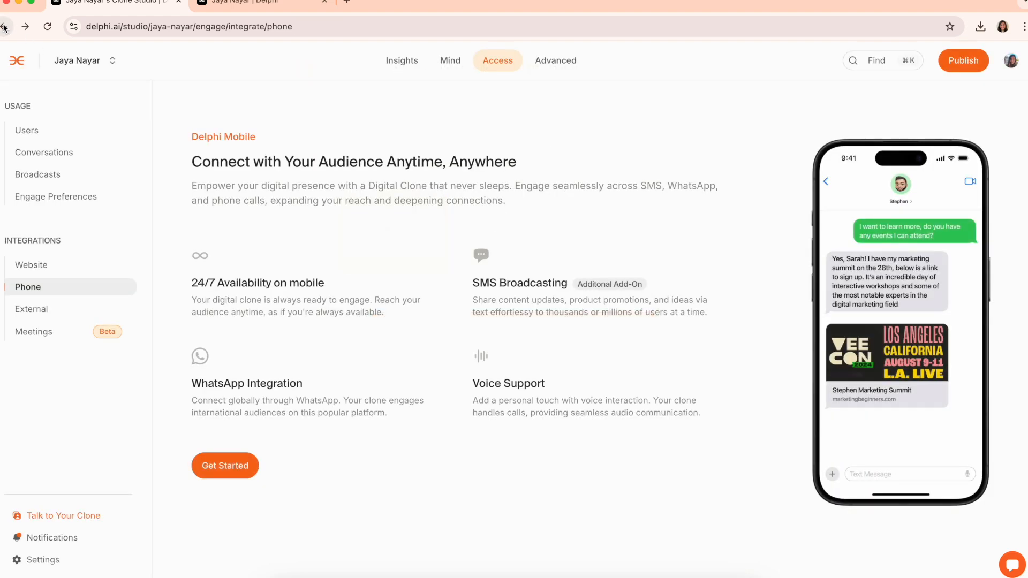
click(47, 320)
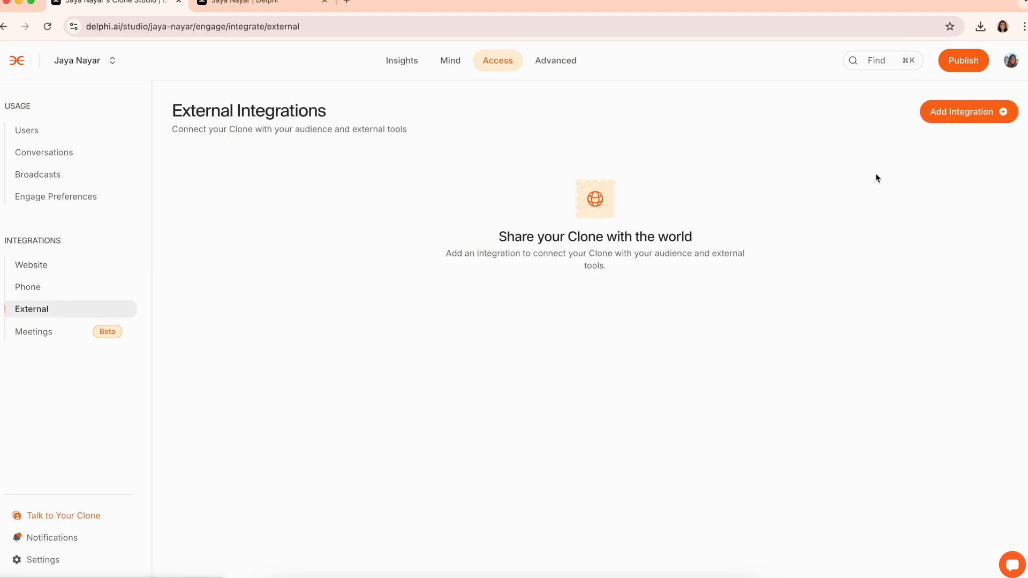
click(955, 112)
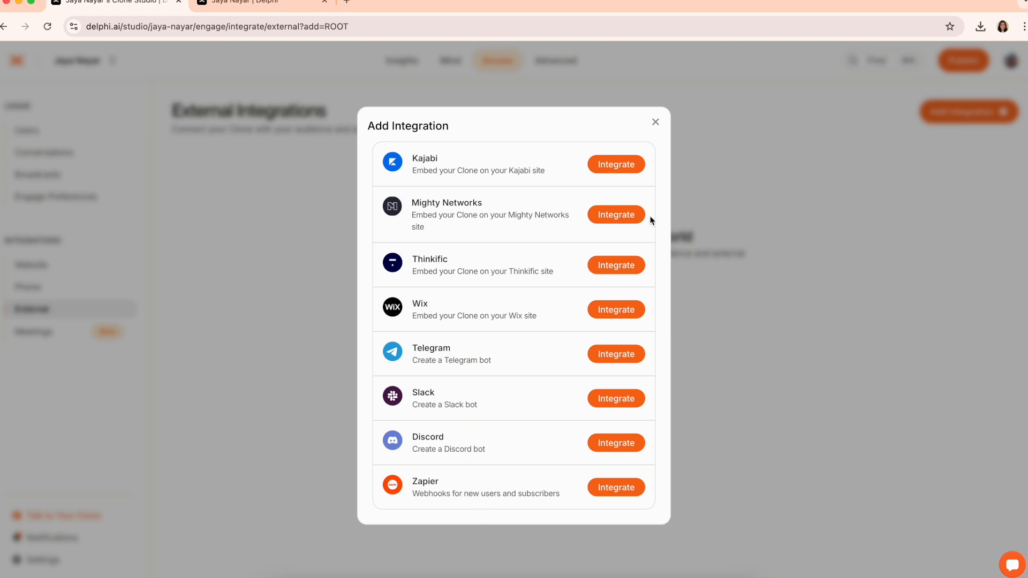
click(655, 122)
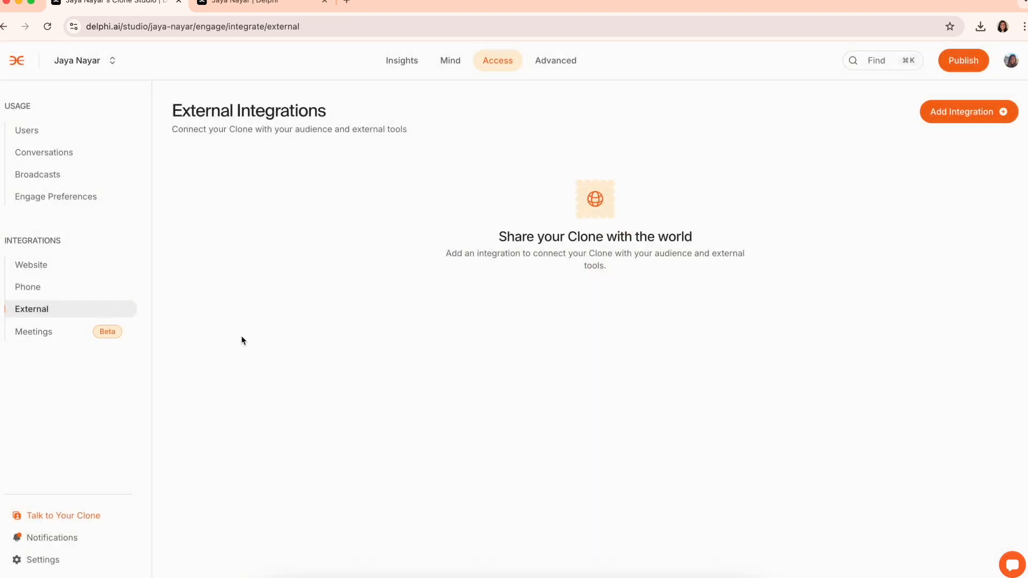
Inspect the Zoom meeting link field on Meeting Integrations, then open the account menu
click(85, 338)
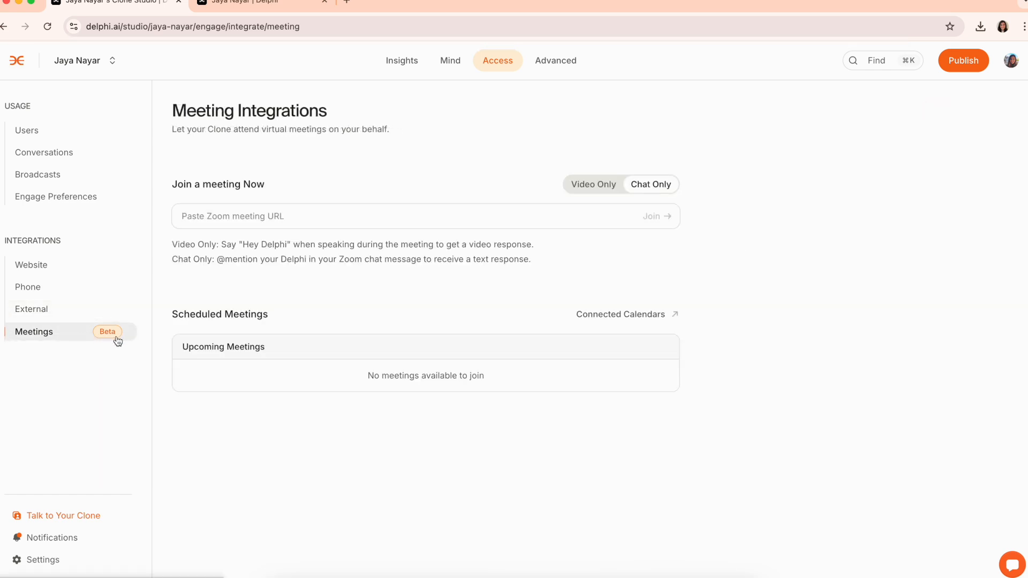
click(366, 223)
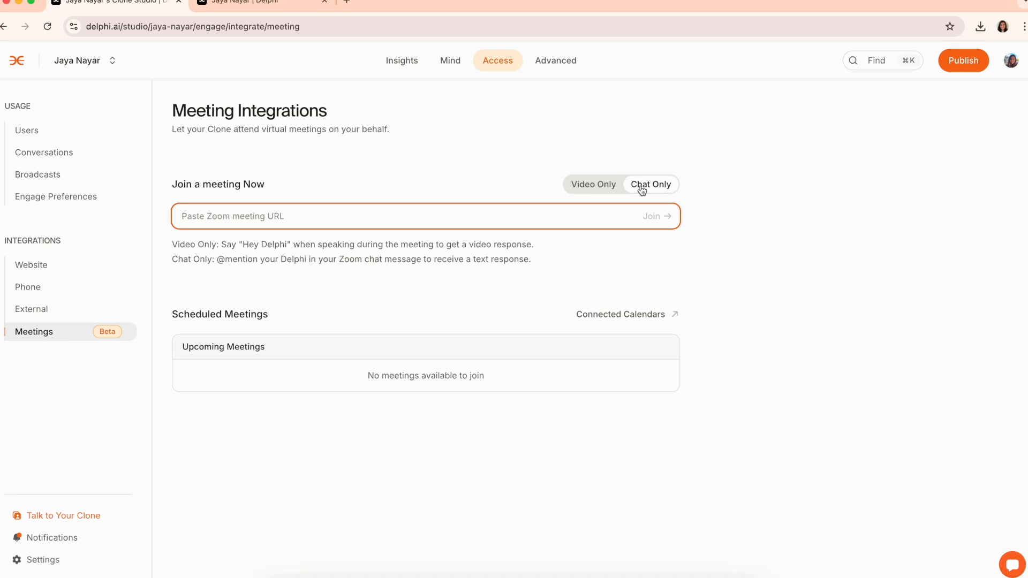
click(600, 190)
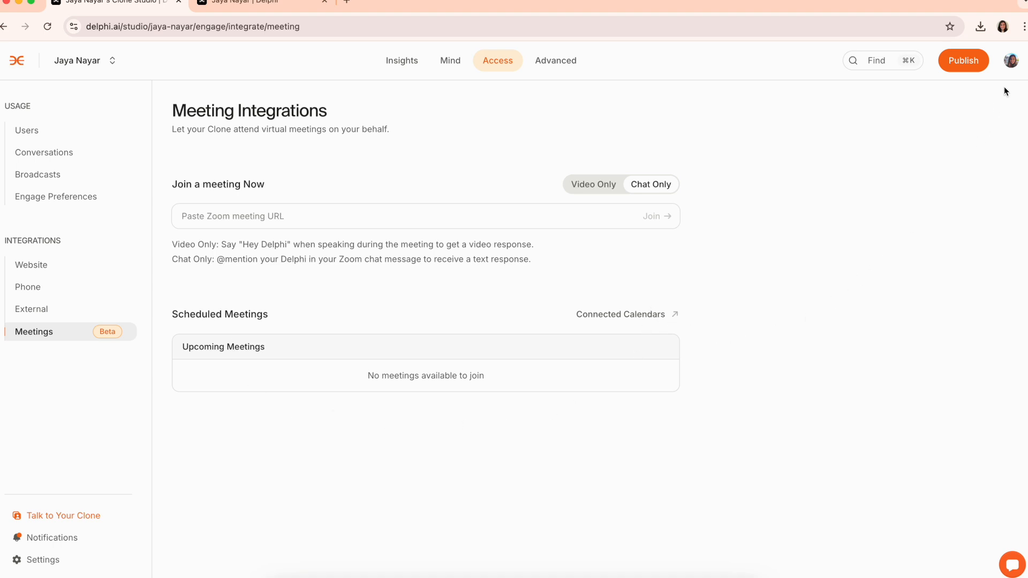
click(1011, 67)
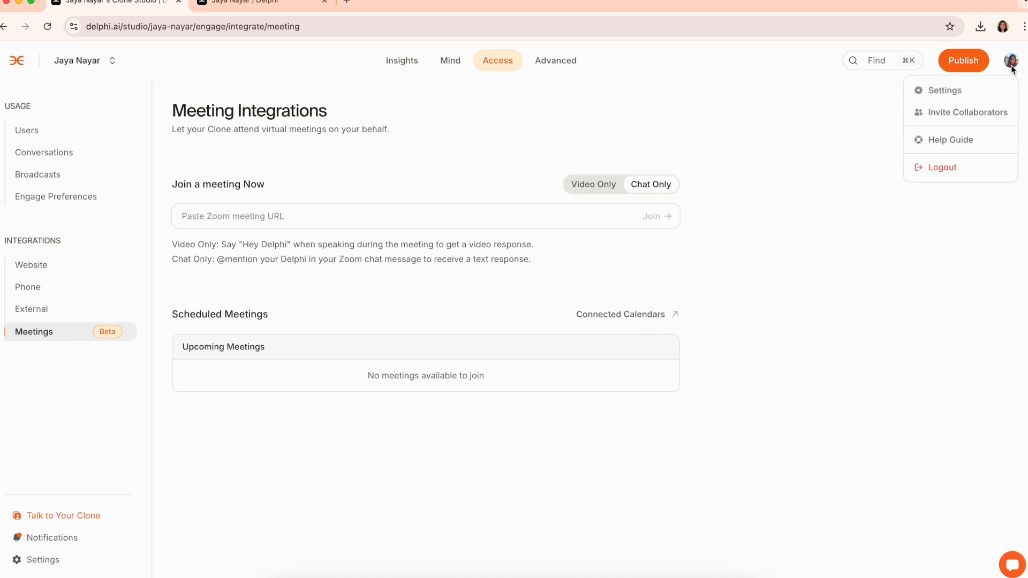
In clone settings, toggle the can't-answer email alert off and on, keep the activity report at Never, then open SSO
click(966, 97)
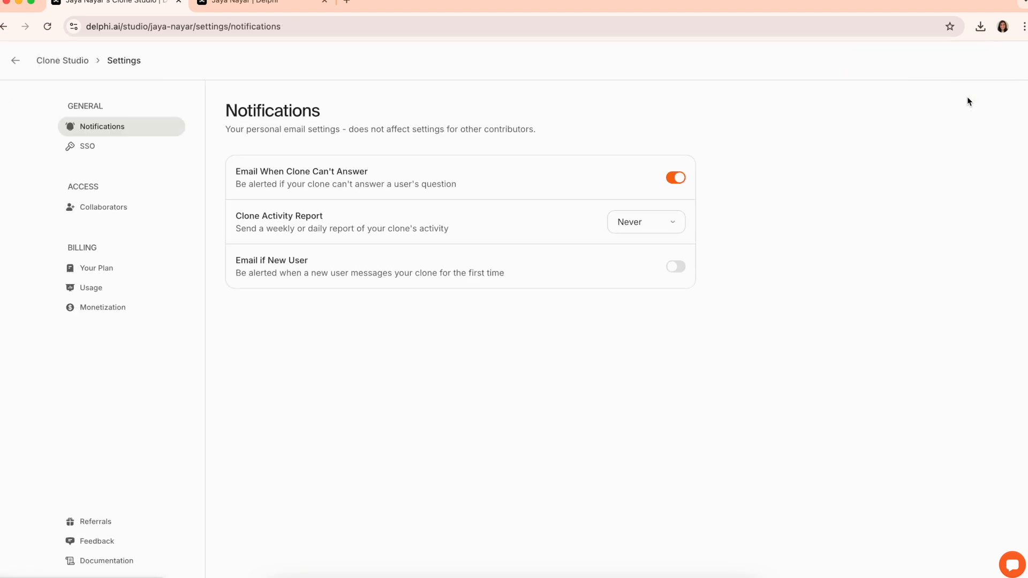
click(675, 178)
click(675, 178)
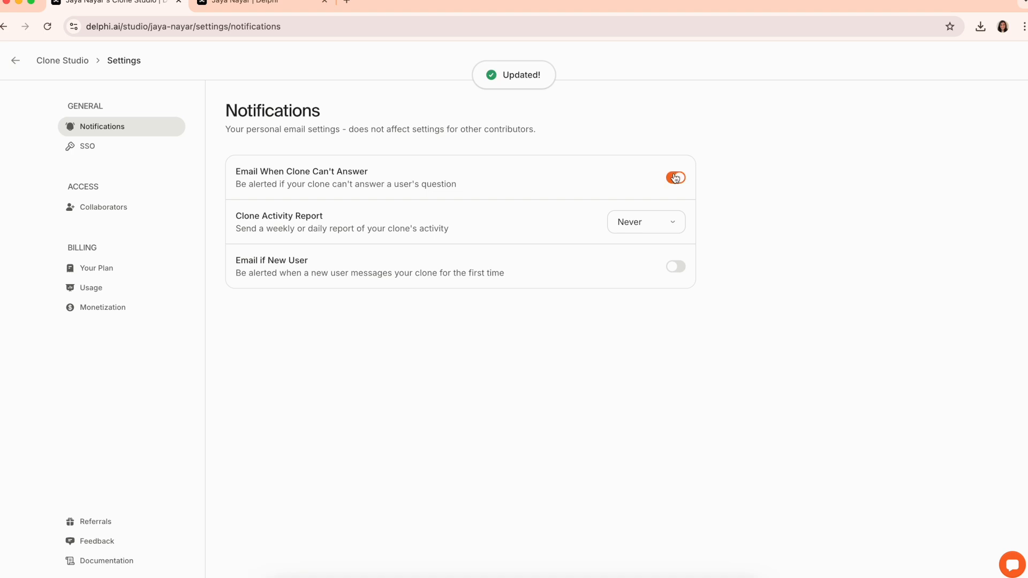
click(664, 222)
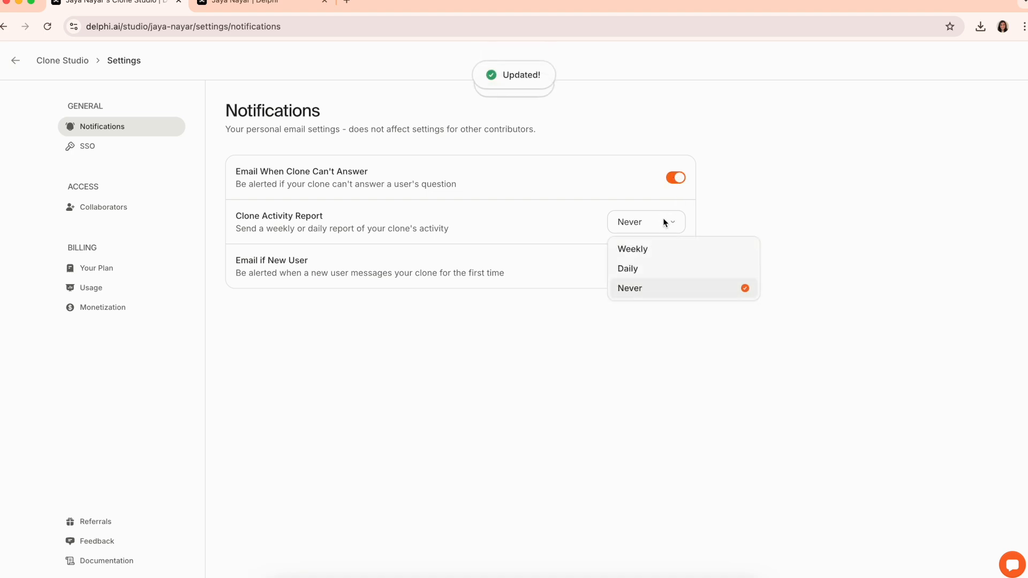
click(517, 323)
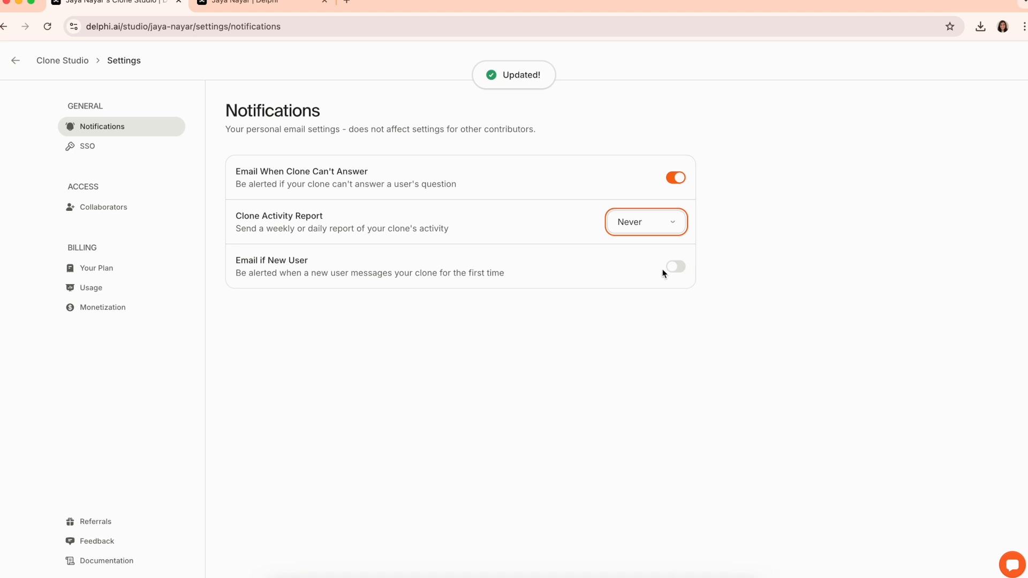
click(99, 143)
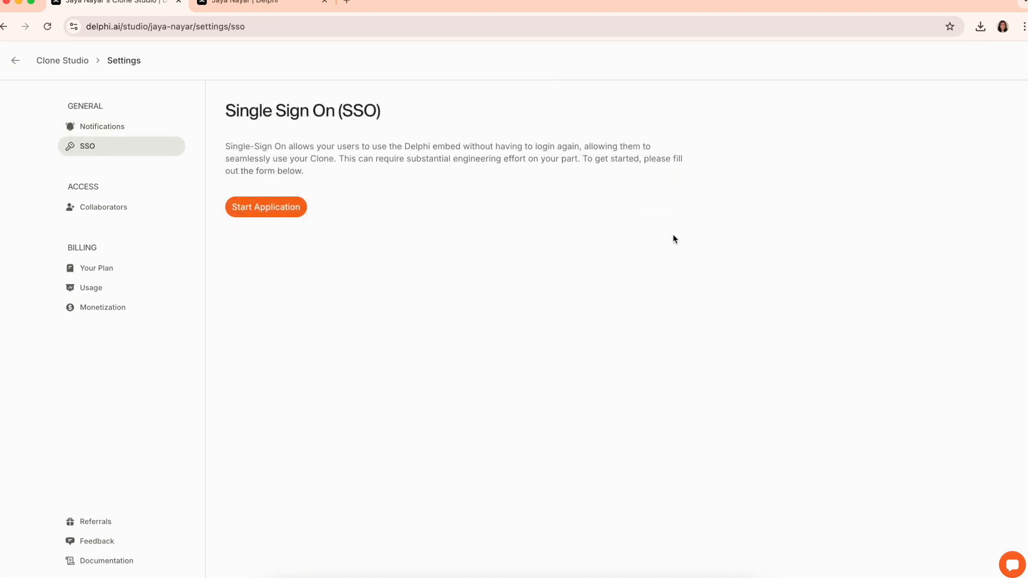
Check the Collaborators invite field, then view the Prodigy plan under Billing
click(90, 208)
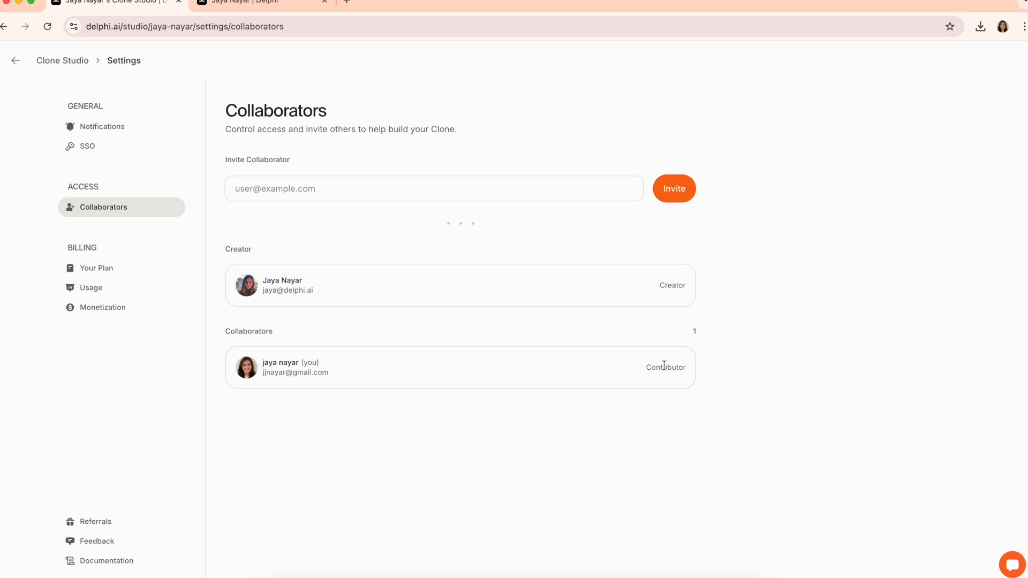
click(524, 188)
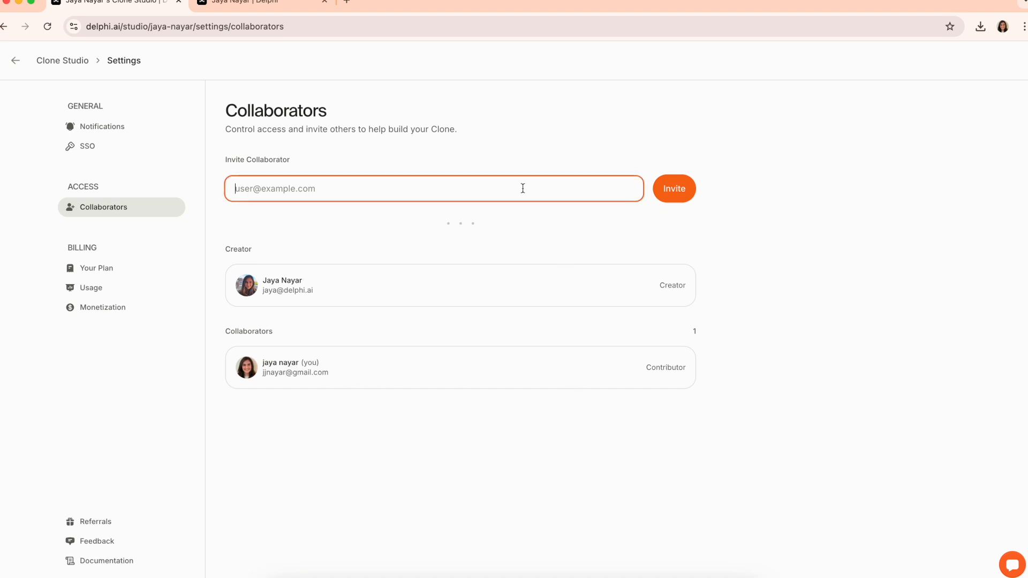
click(92, 269)
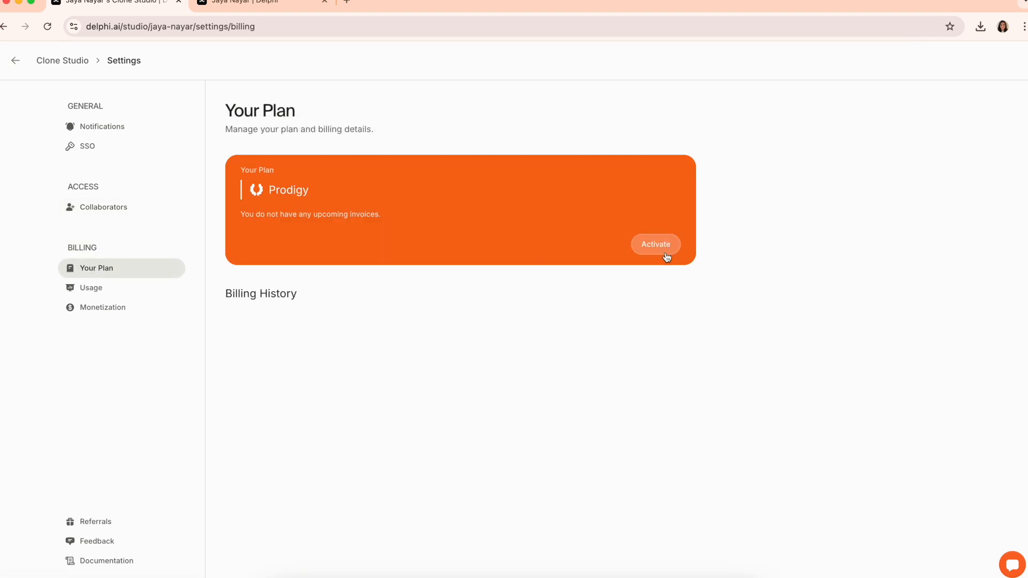
On the Usage page (40 of 100,000 messages used), enable overages then turn them off again
click(111, 288)
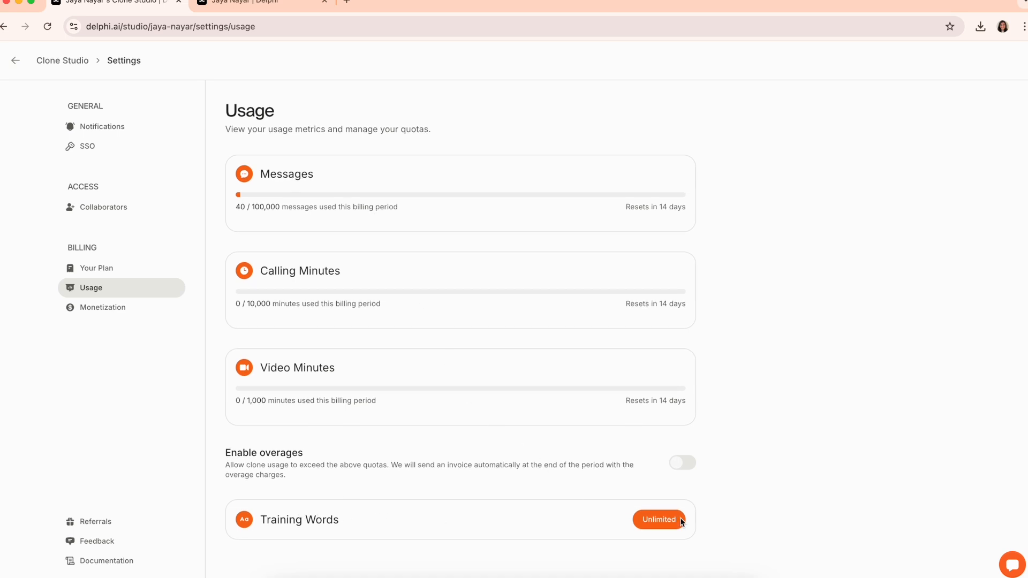
click(679, 463)
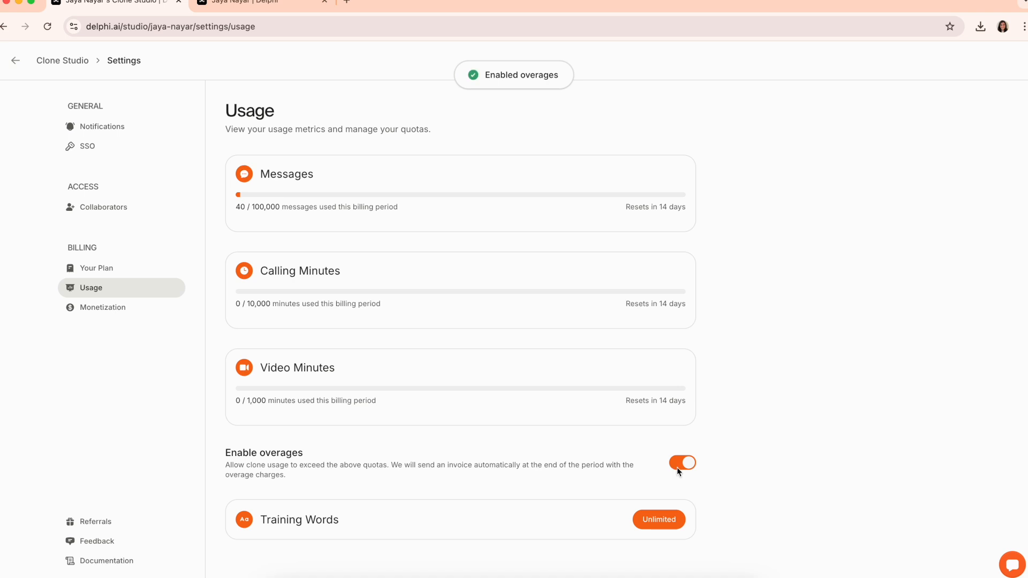
click(687, 493)
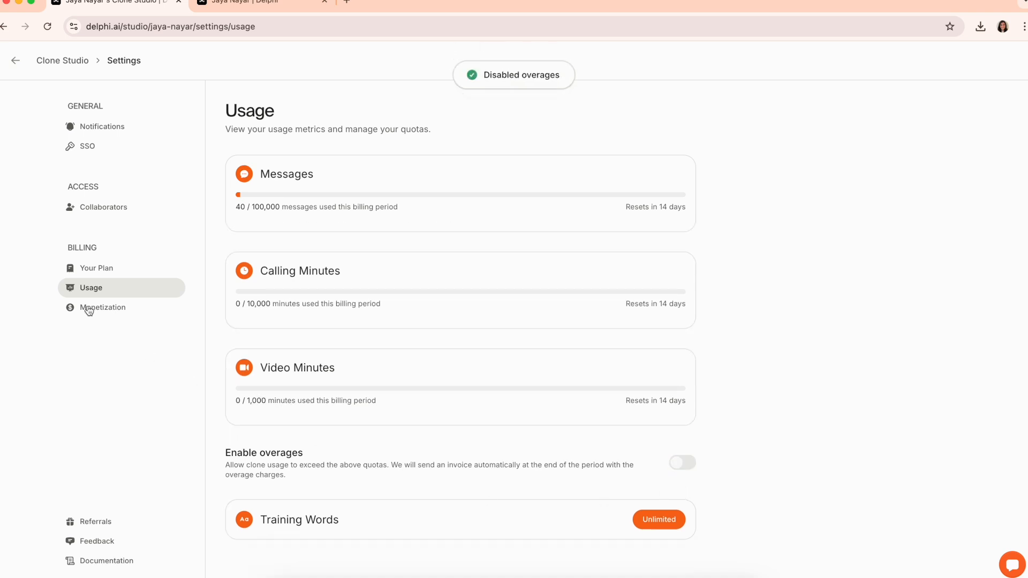